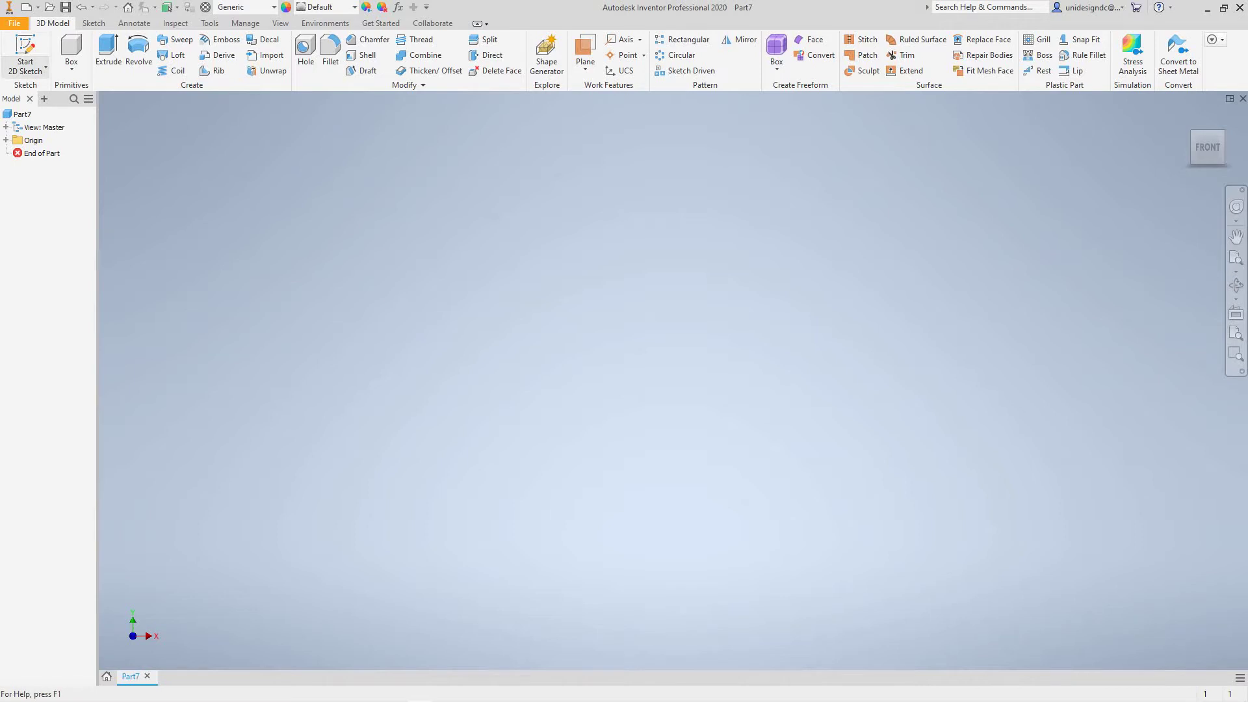
# Start a new 2D sketch on the horizontal XZ origin plane
pyautogui.click(26, 70)
pyautogui.click(47, 93)
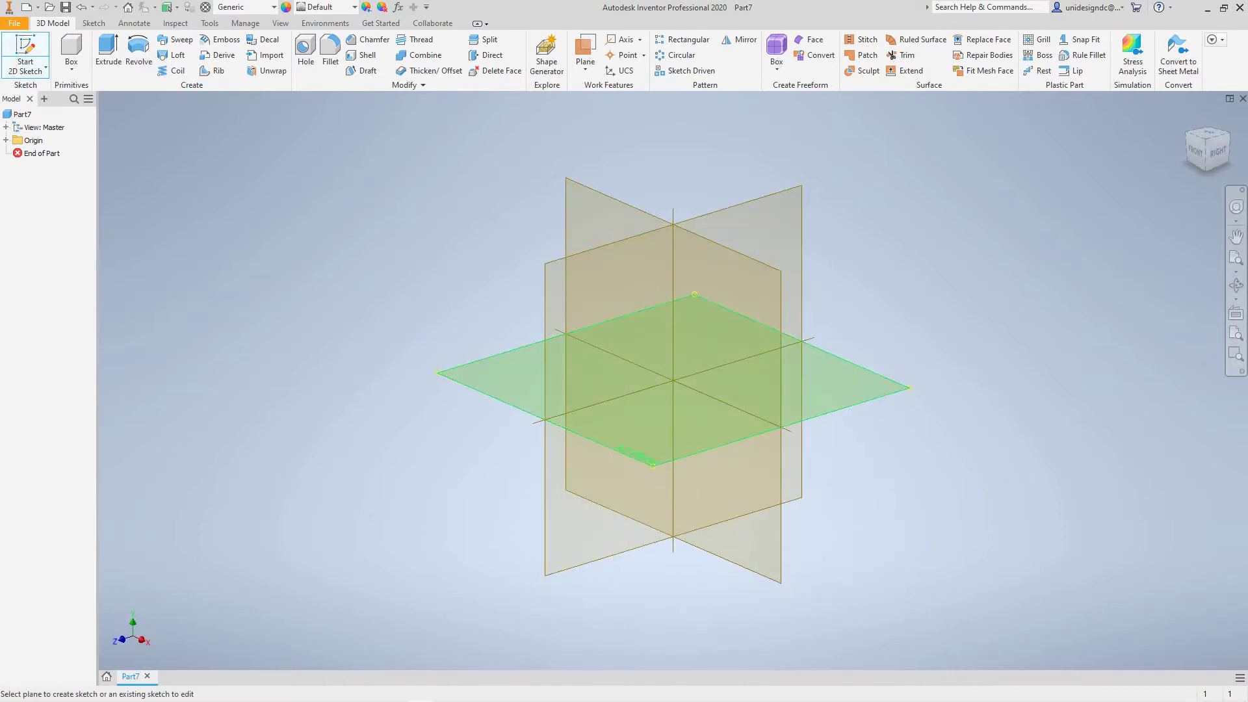
pyautogui.click(676, 436)
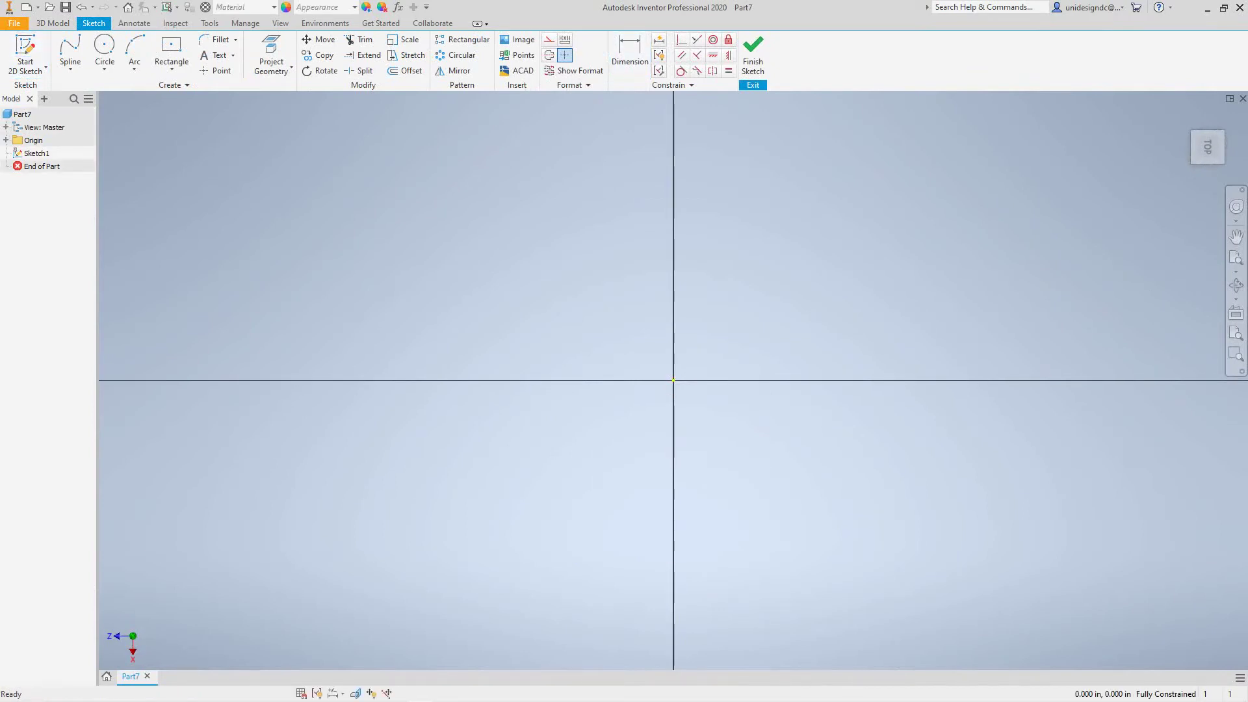
pyautogui.moveTo(673, 380)
pyautogui.mouseDown(button='middle')
pyautogui.moveTo(691, 367)
pyautogui.moveTo(662, 390)
pyautogui.mouseUp(button='middle')
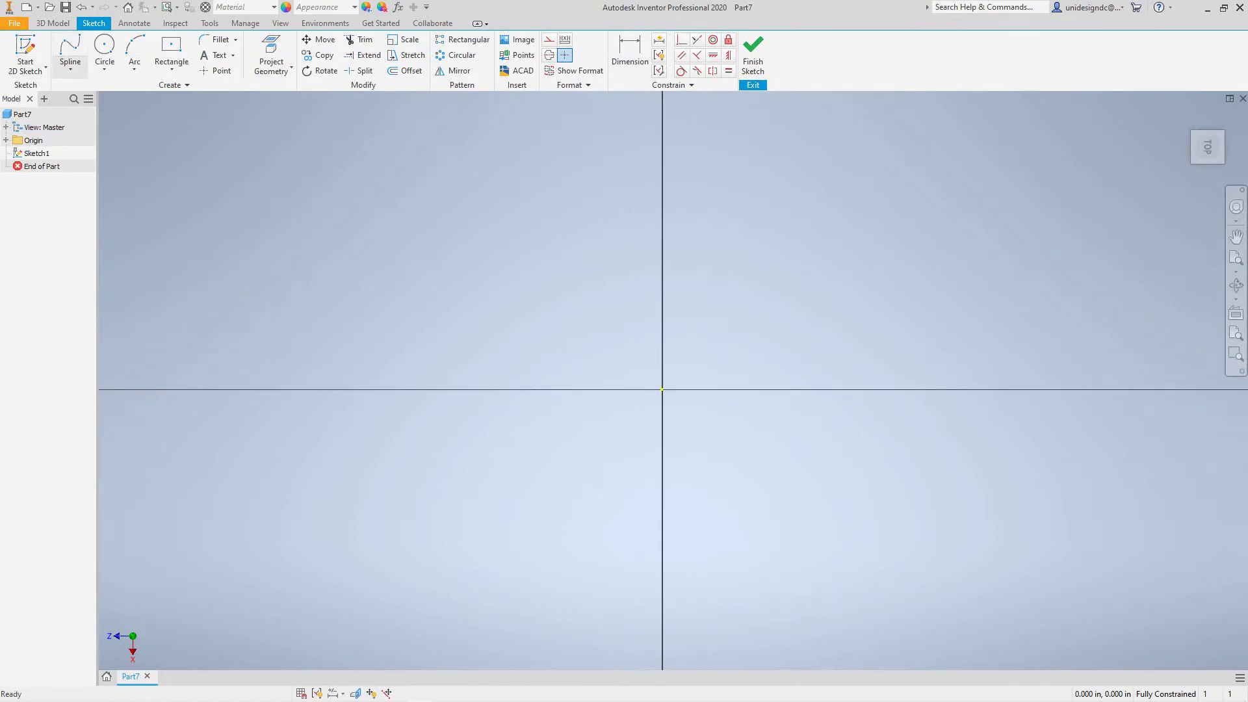
# Draw a straight horizontal line about 0.89 in long across the vertical axis, well above the origin
pyautogui.click(70, 65)
pyautogui.click(94, 92)
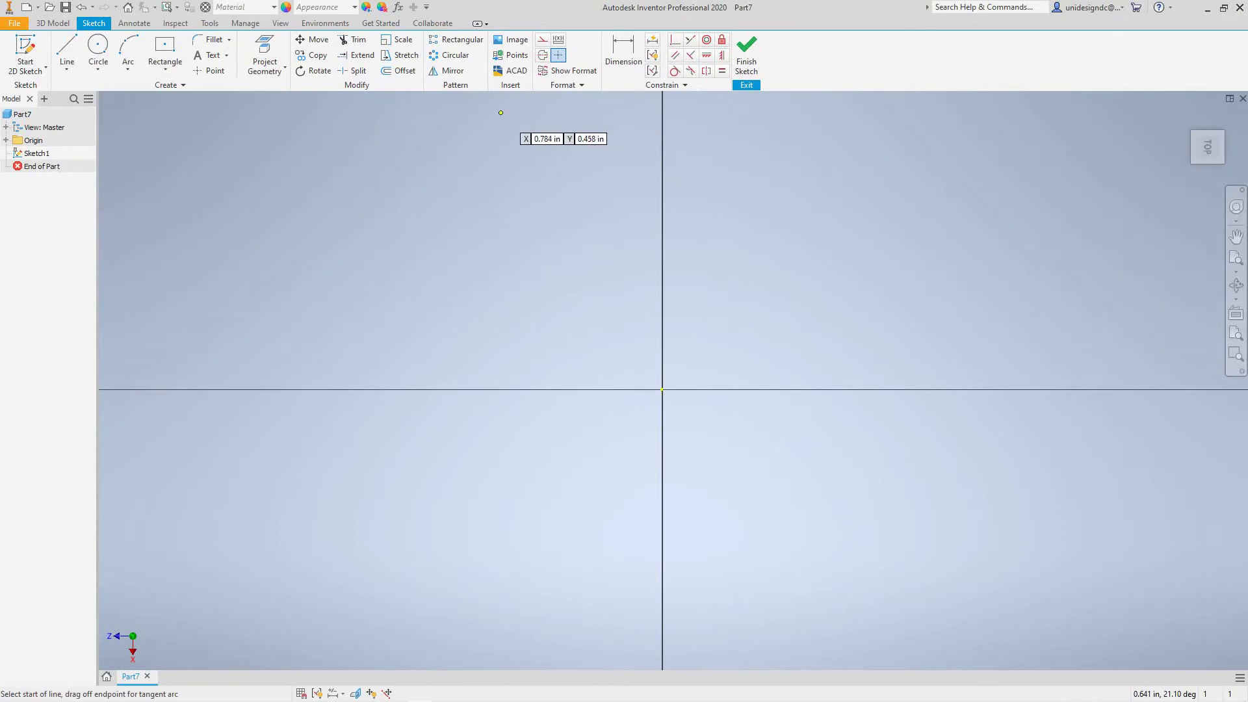
pyautogui.click(500, 118)
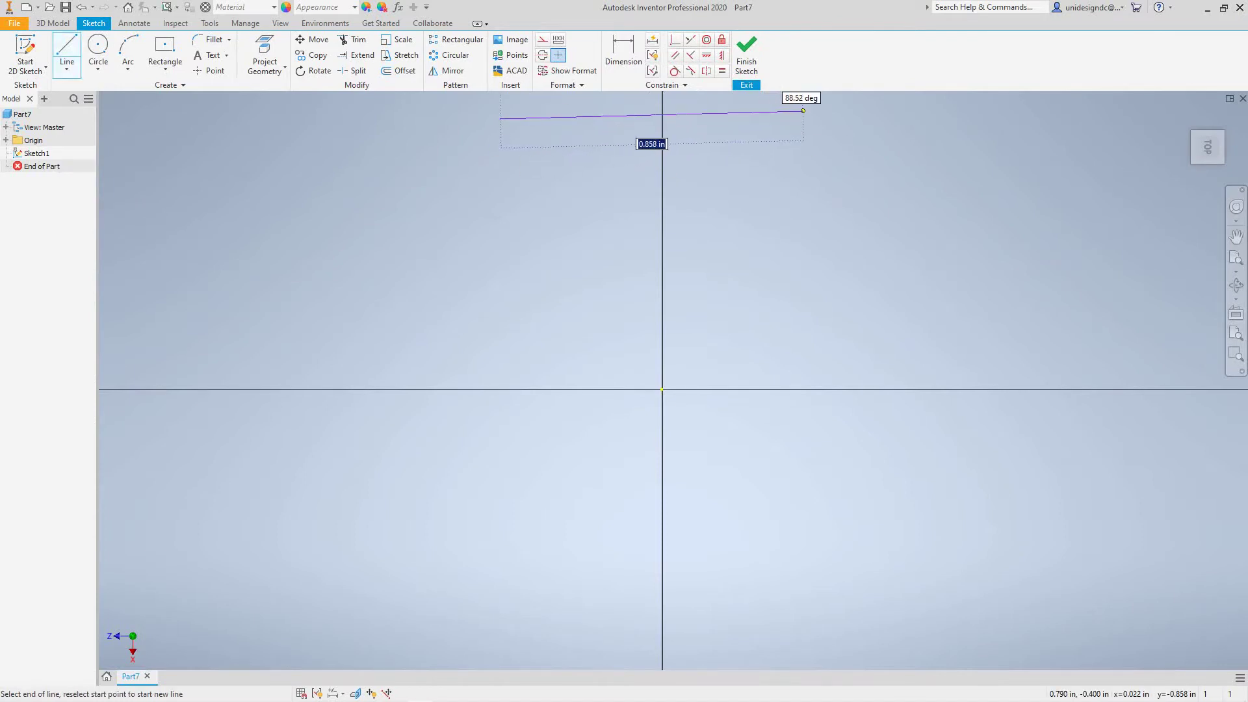
pyautogui.click(813, 118)
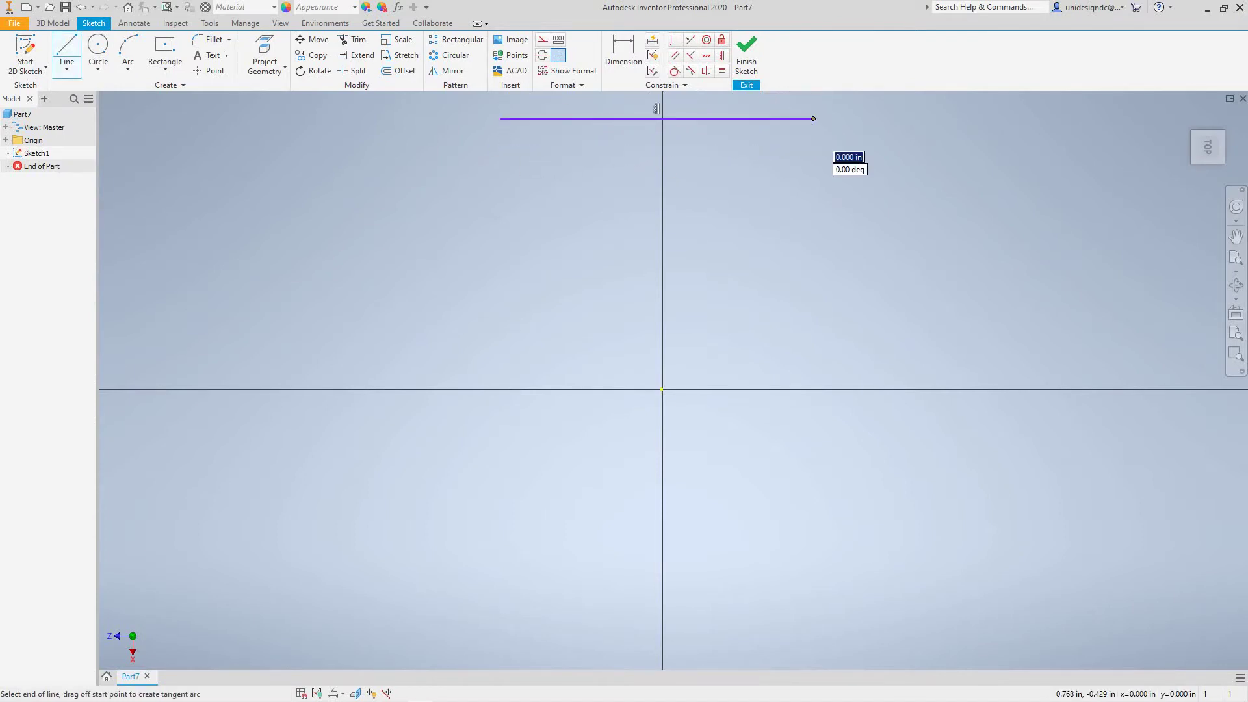
# Draw two outward-bulging three-point arcs down from the line's ends, each with a chord of about 1.43 in
pyautogui.click(127, 68)
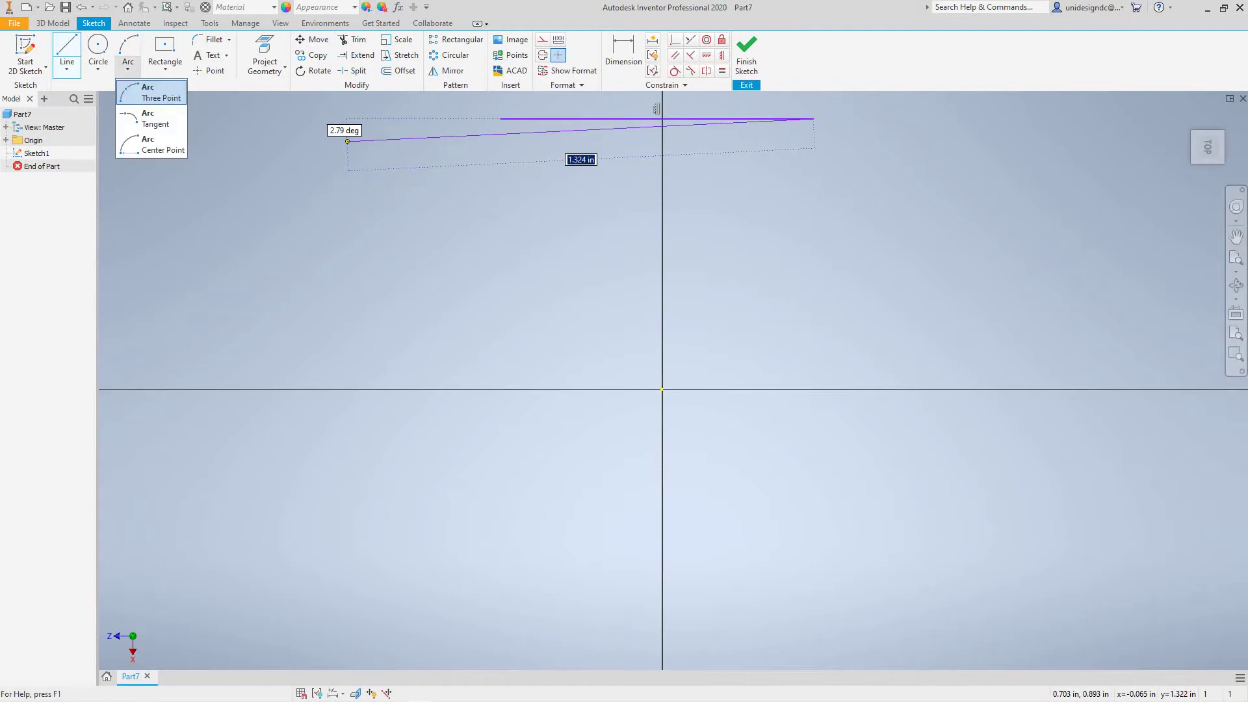
pyautogui.click(150, 93)
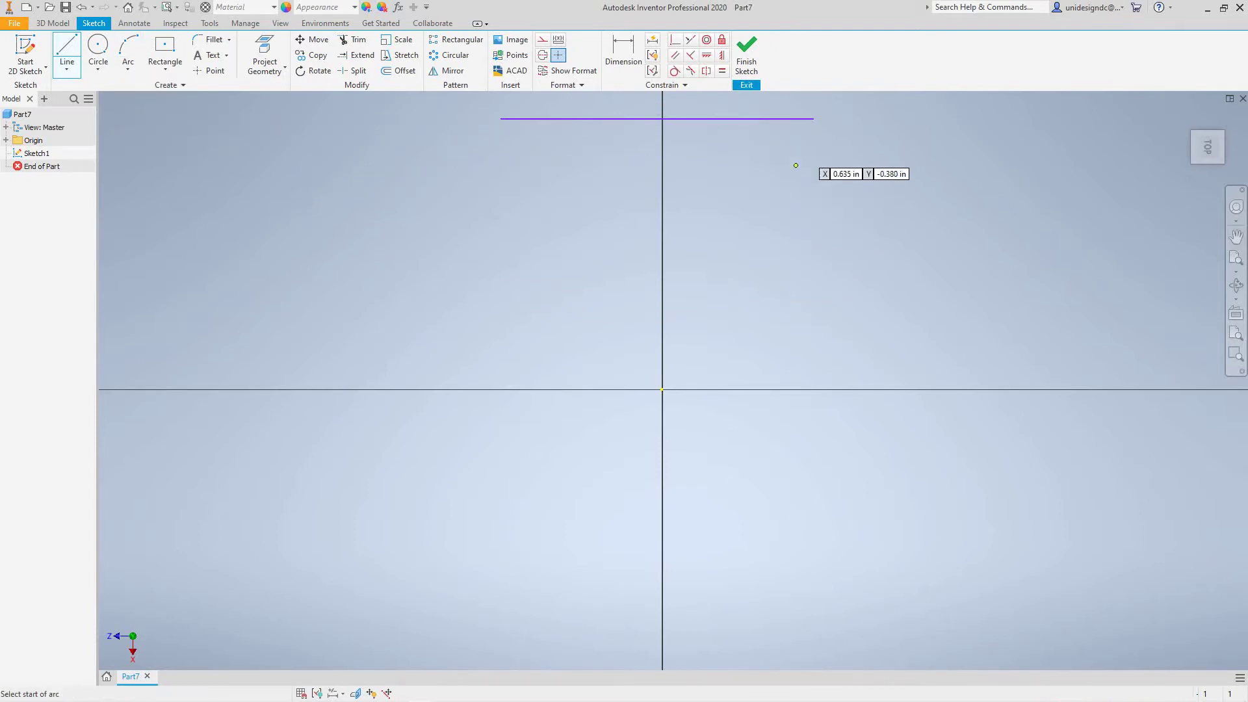
pyautogui.click(813, 118)
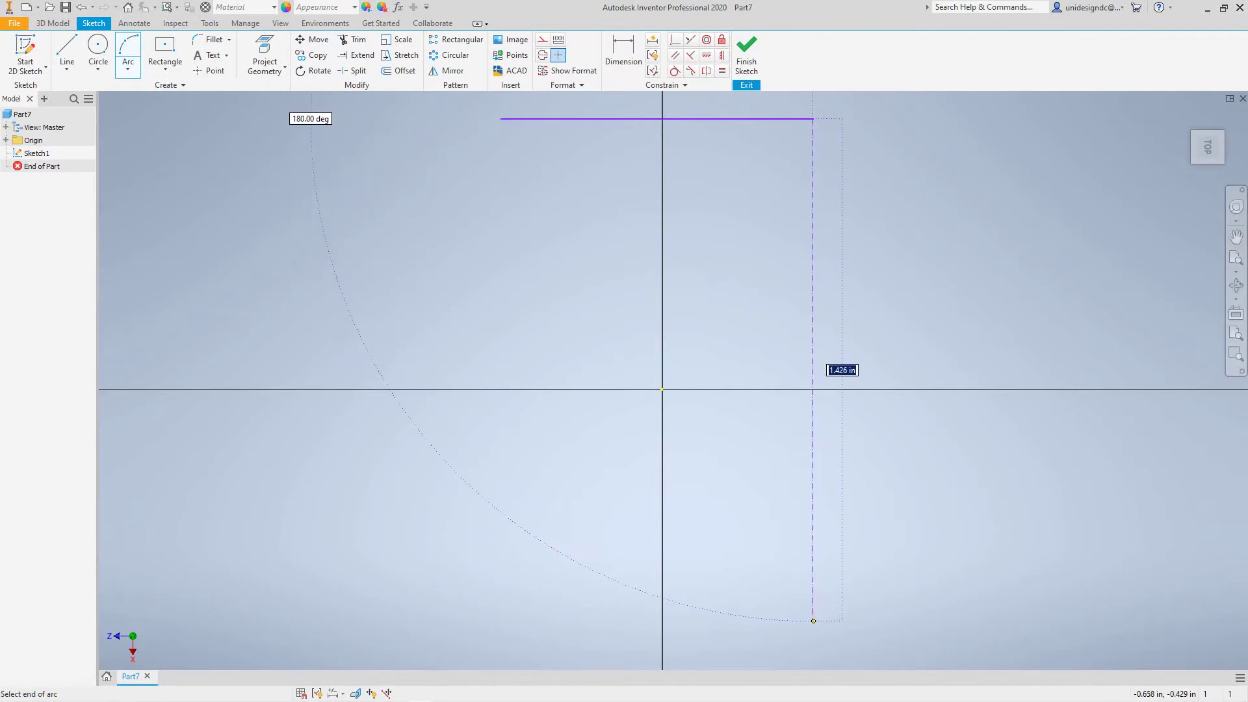
pyautogui.click(813, 620)
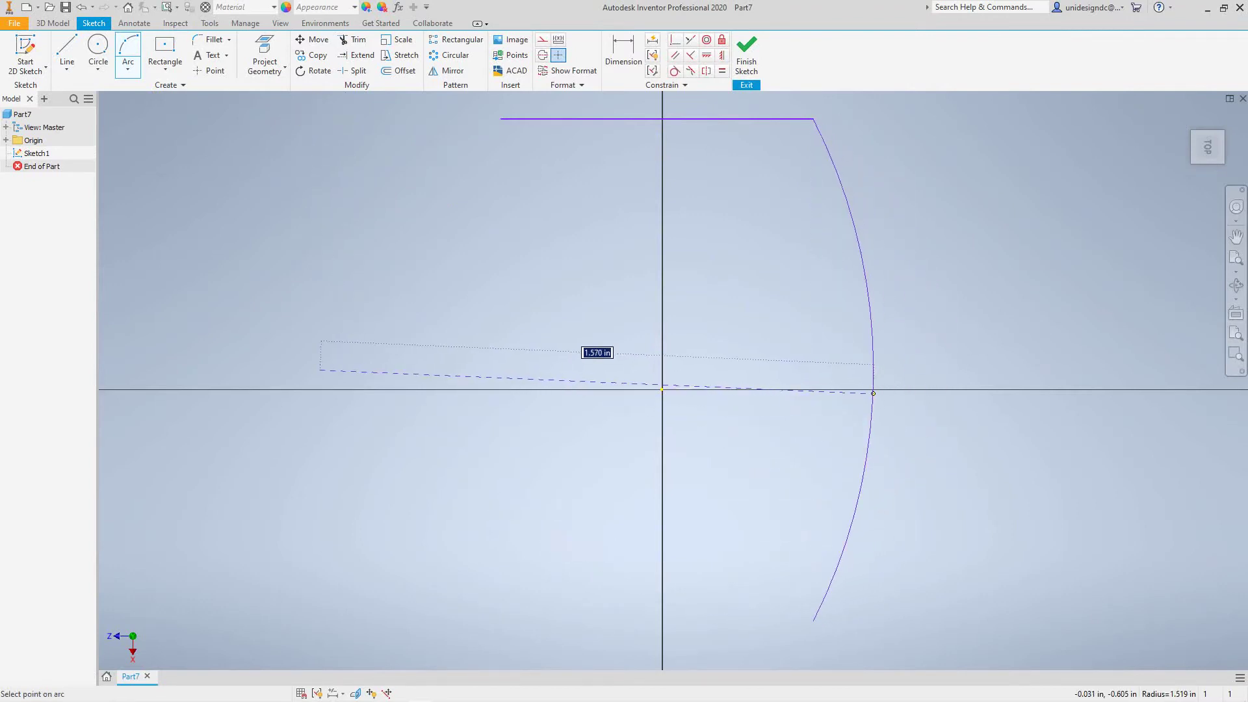
pyautogui.click(872, 389)
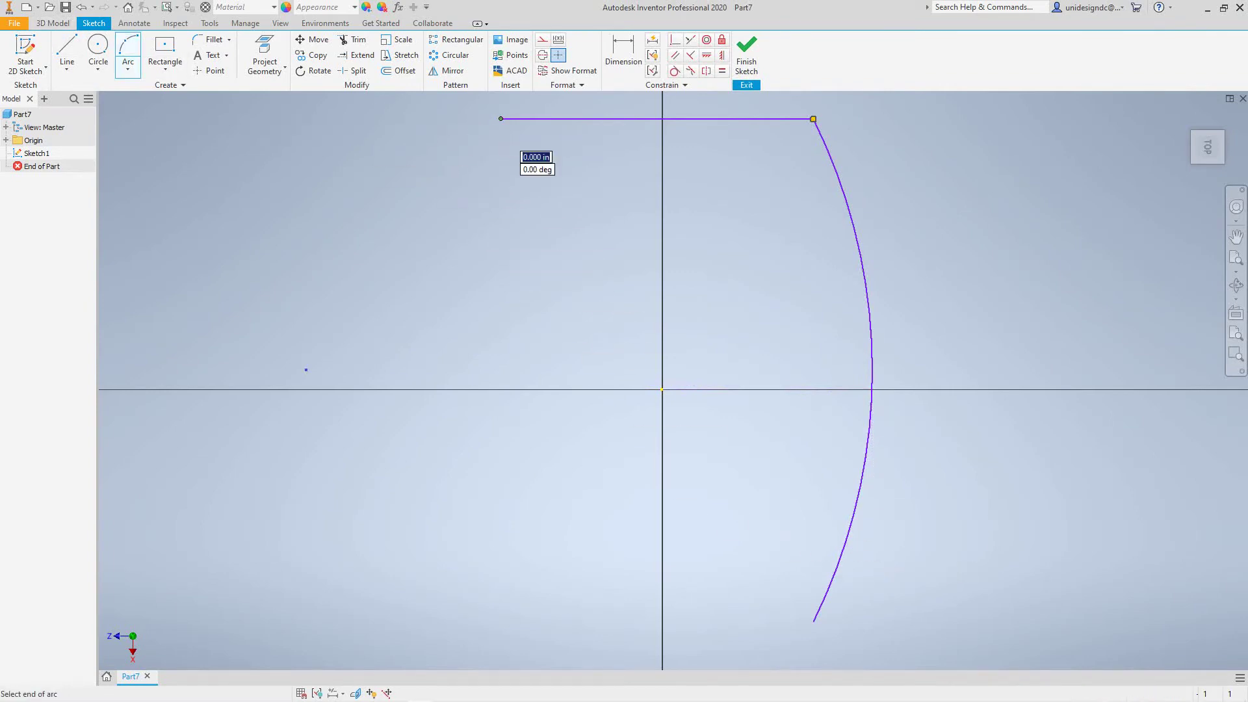
pyautogui.click(501, 118)
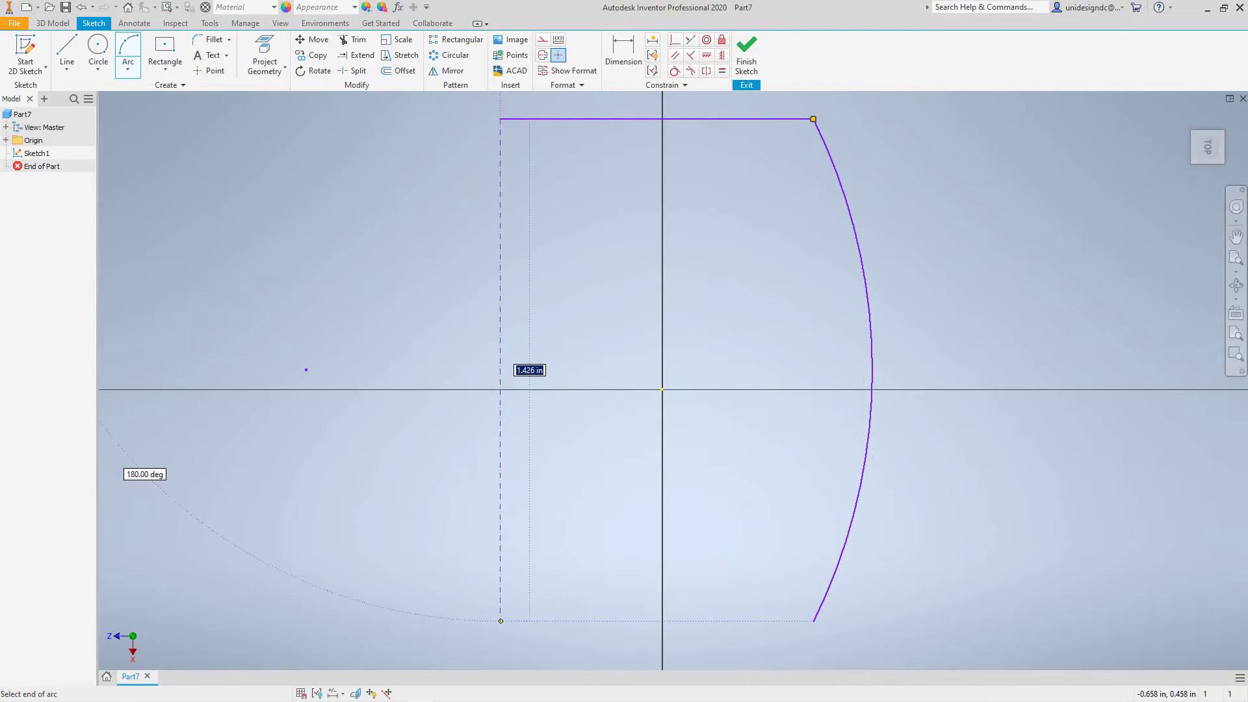
pyautogui.click(501, 621)
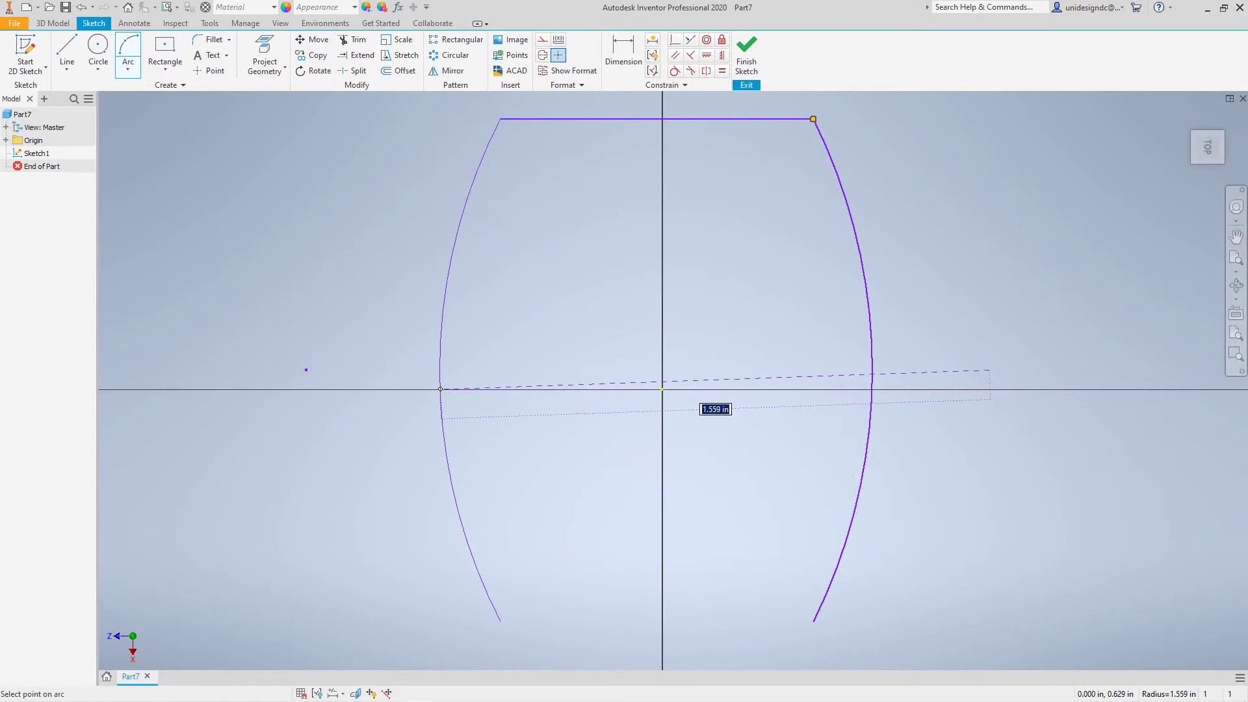
pyautogui.click(440, 389)
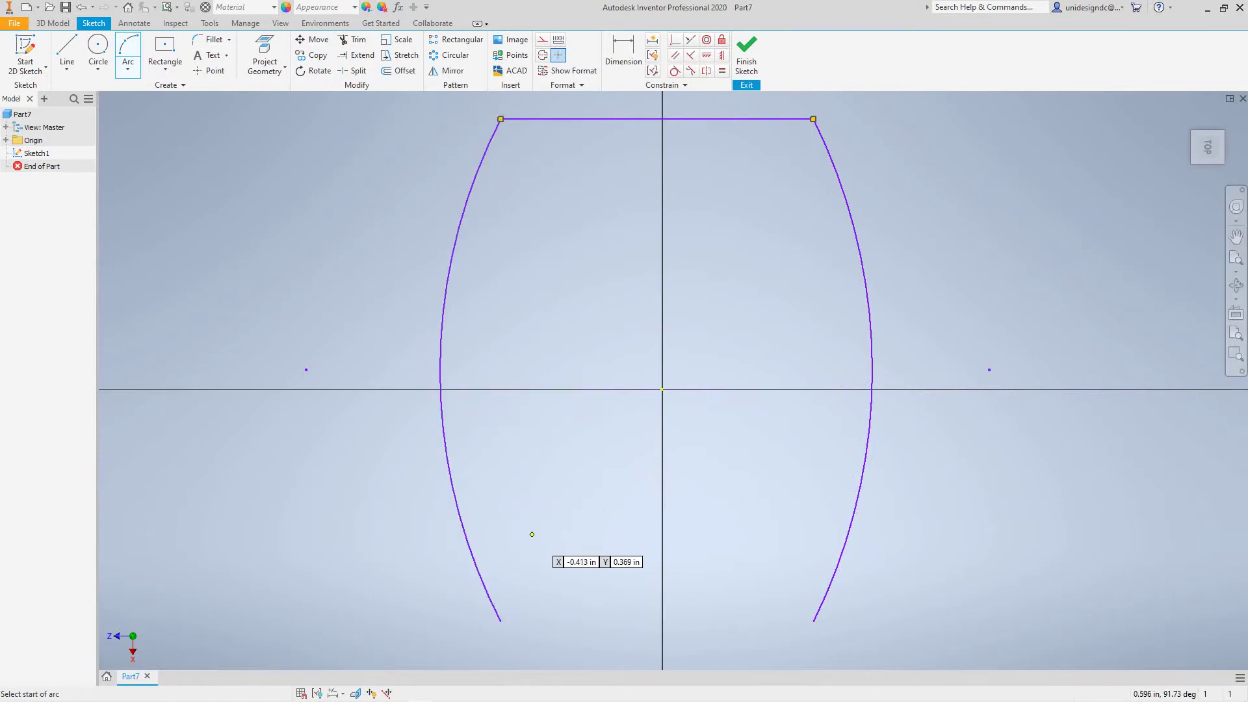
# Close the profile with a straight line joining the lower ends of the two arcs
pyautogui.press('l')
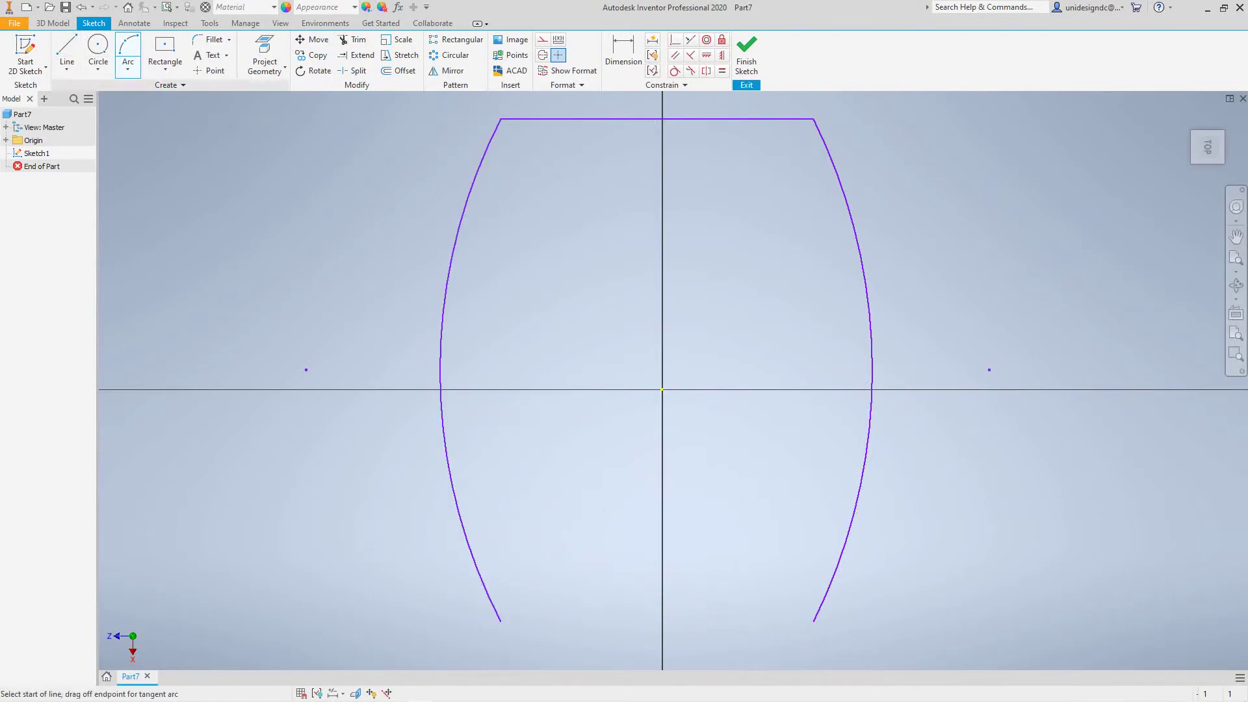
pyautogui.click(501, 621)
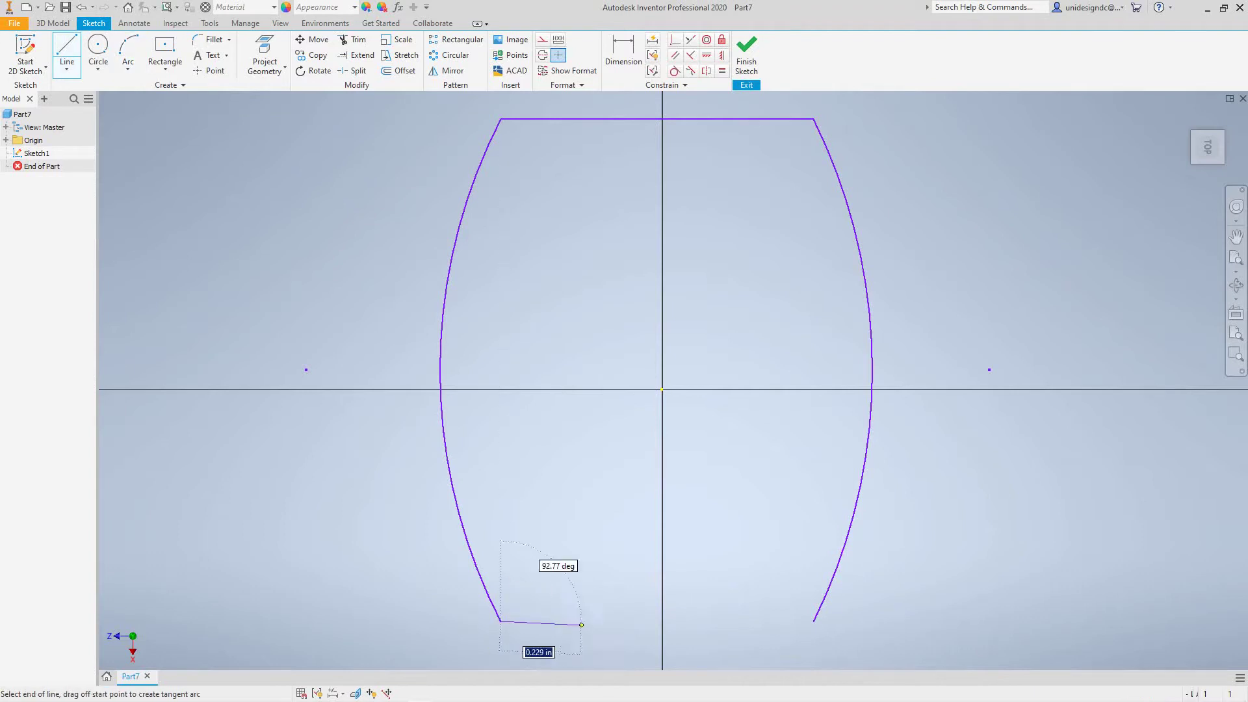
pyautogui.click(810, 619)
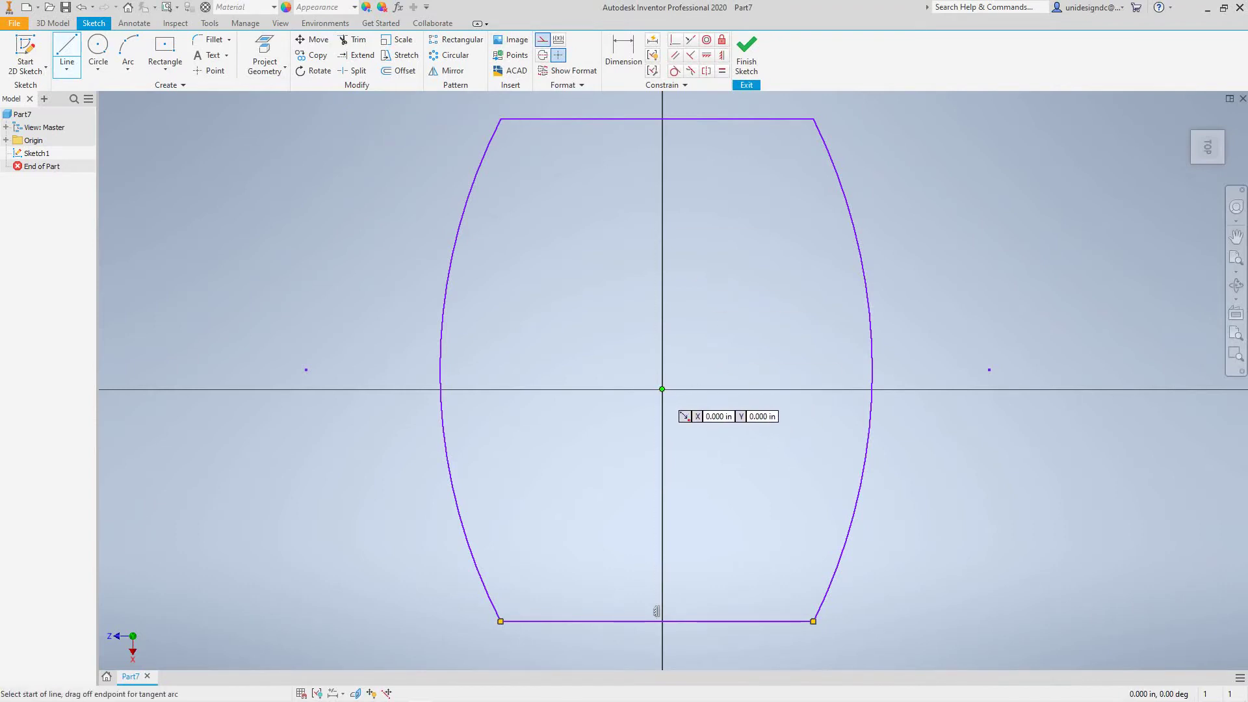
# Draw a construction line about 0.82 in long straight up from the origin and make the two arcs symmetric about it
pyautogui.click(662, 389)
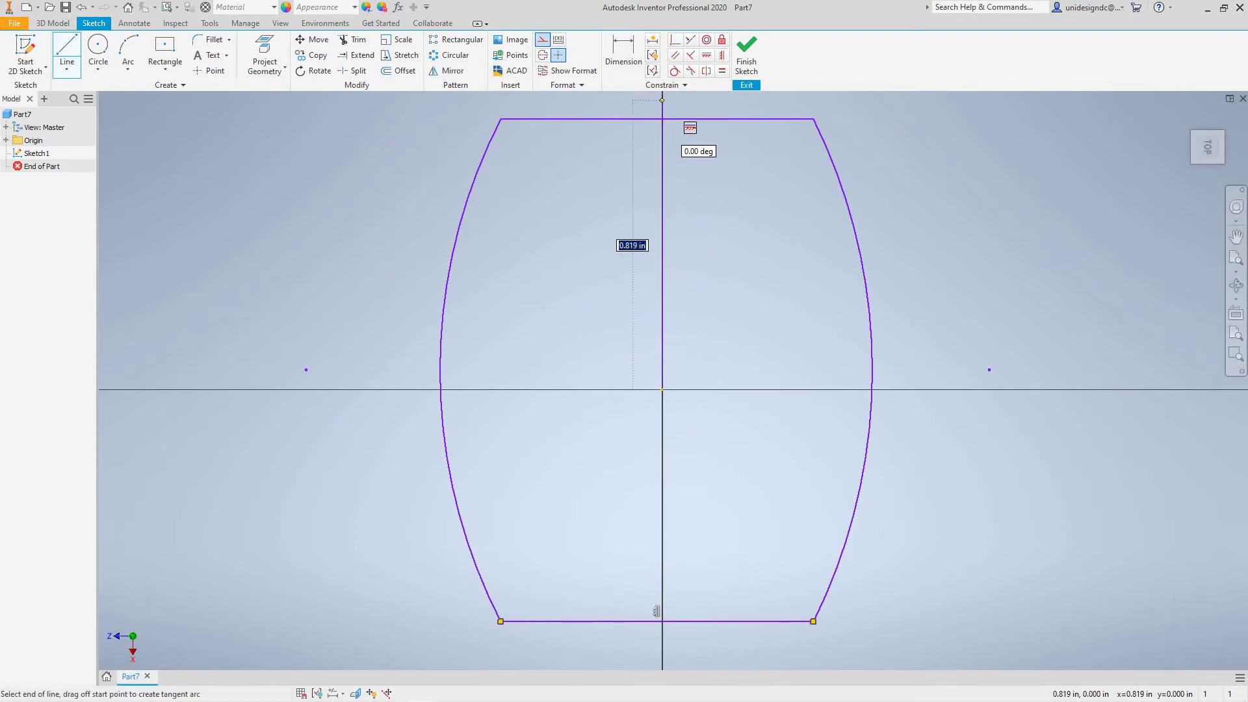
pyautogui.click(661, 100)
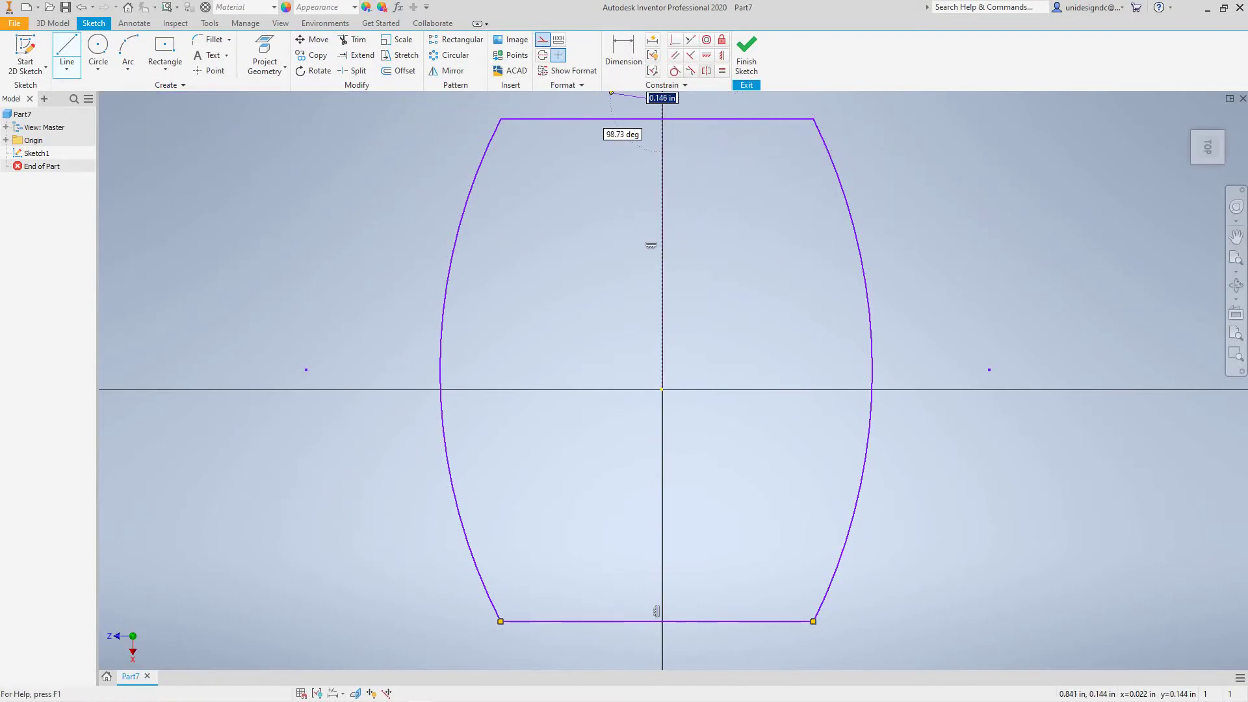
pyautogui.click(706, 71)
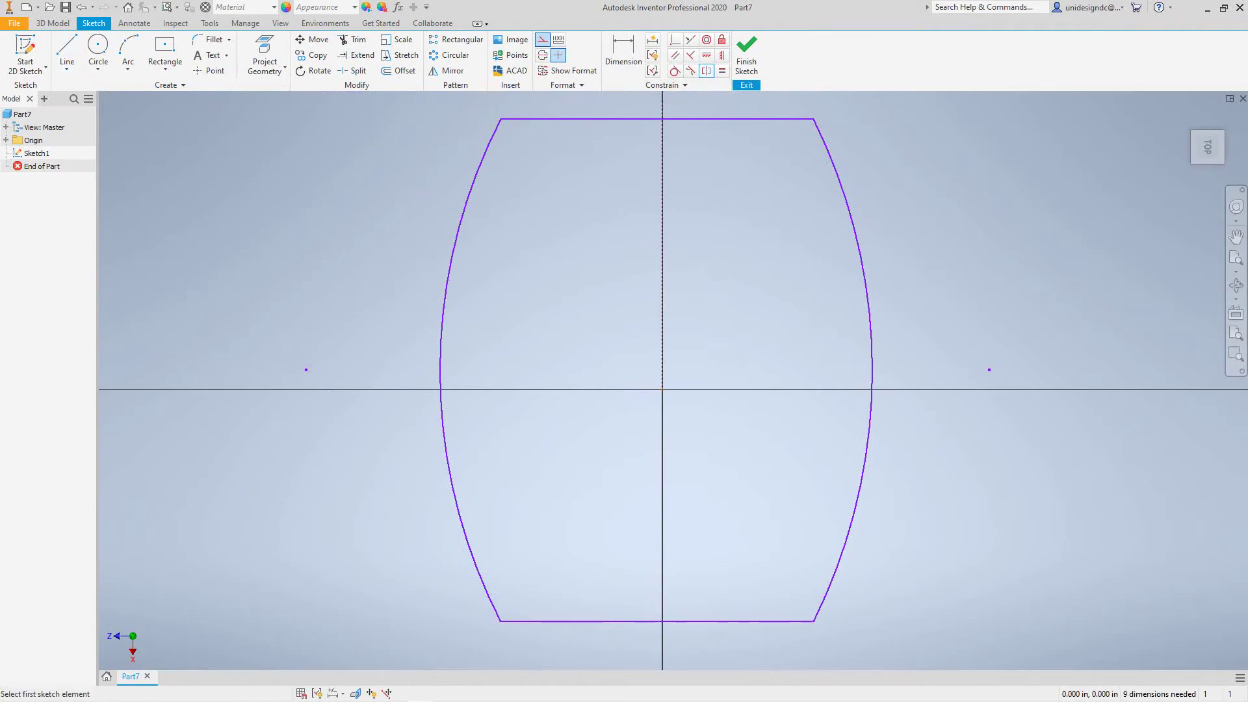
pyautogui.click(865, 280)
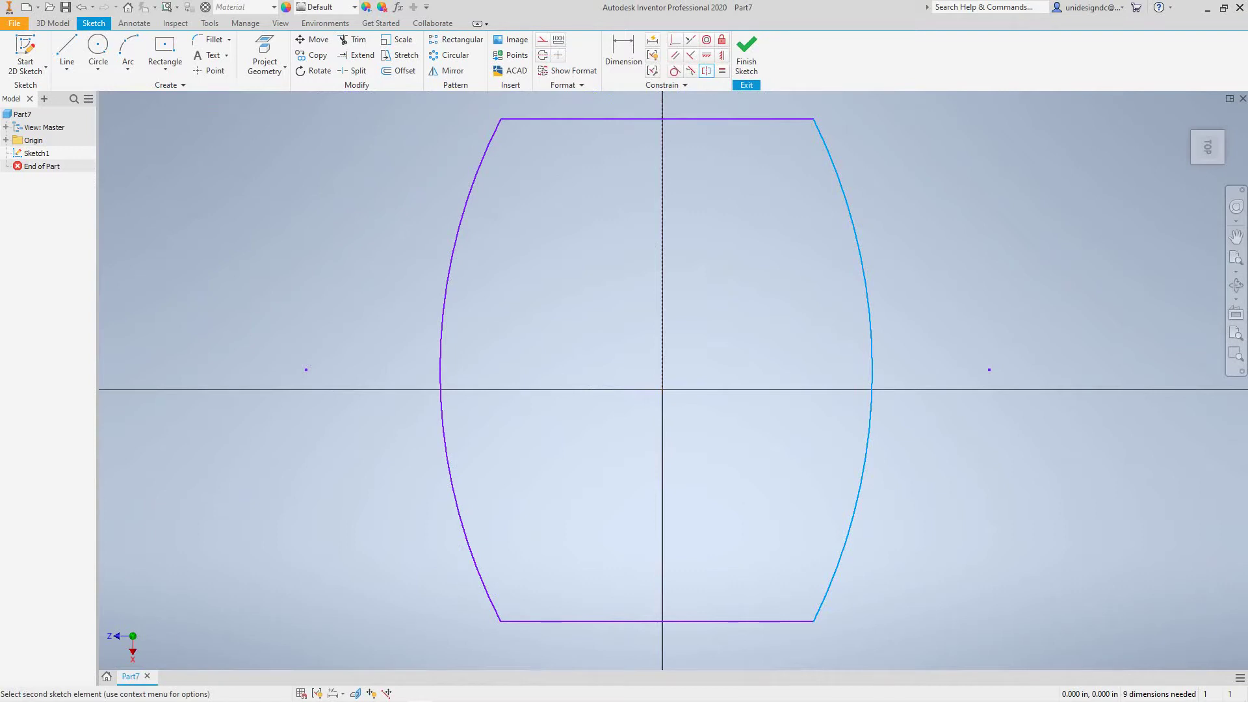
pyautogui.click(447, 281)
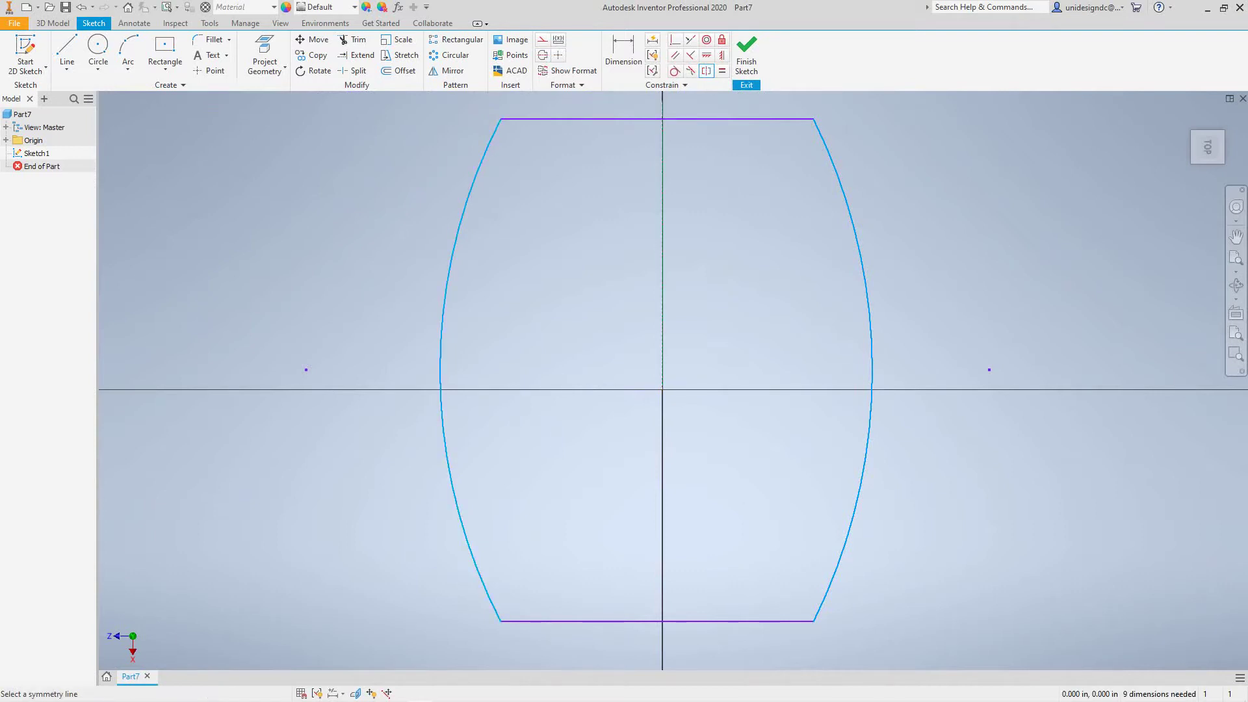
pyautogui.click(662, 280)
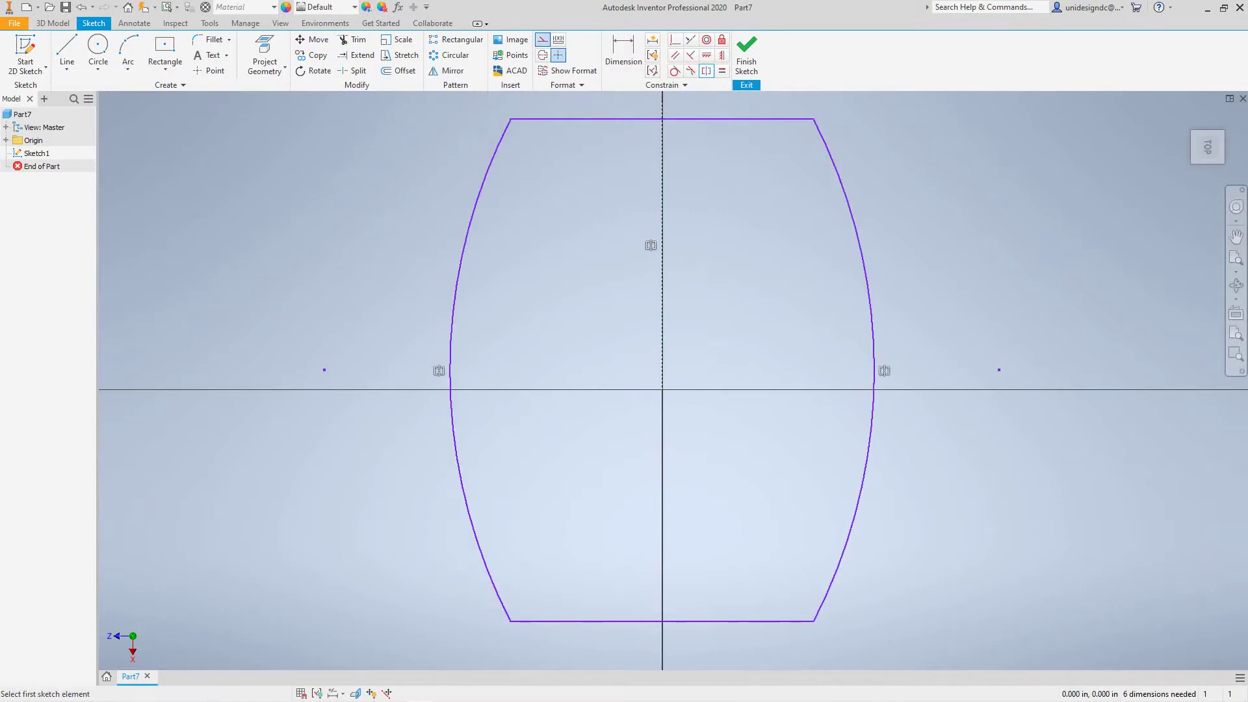
# Draw a construction line about 0.8 in long from the origin to the right and make the two straight edges symmetric about it
pyautogui.moveTo(702, 325); pyautogui.dragTo(699, 349, button='middle')
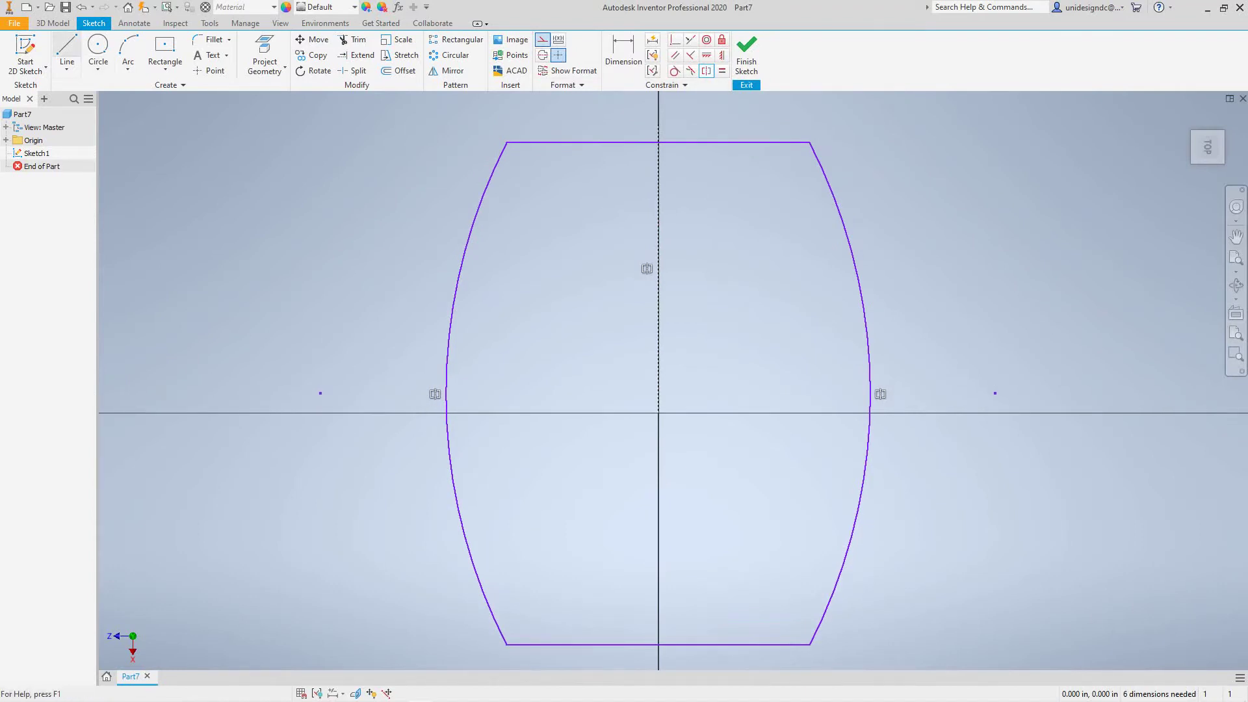
pyautogui.click(67, 49)
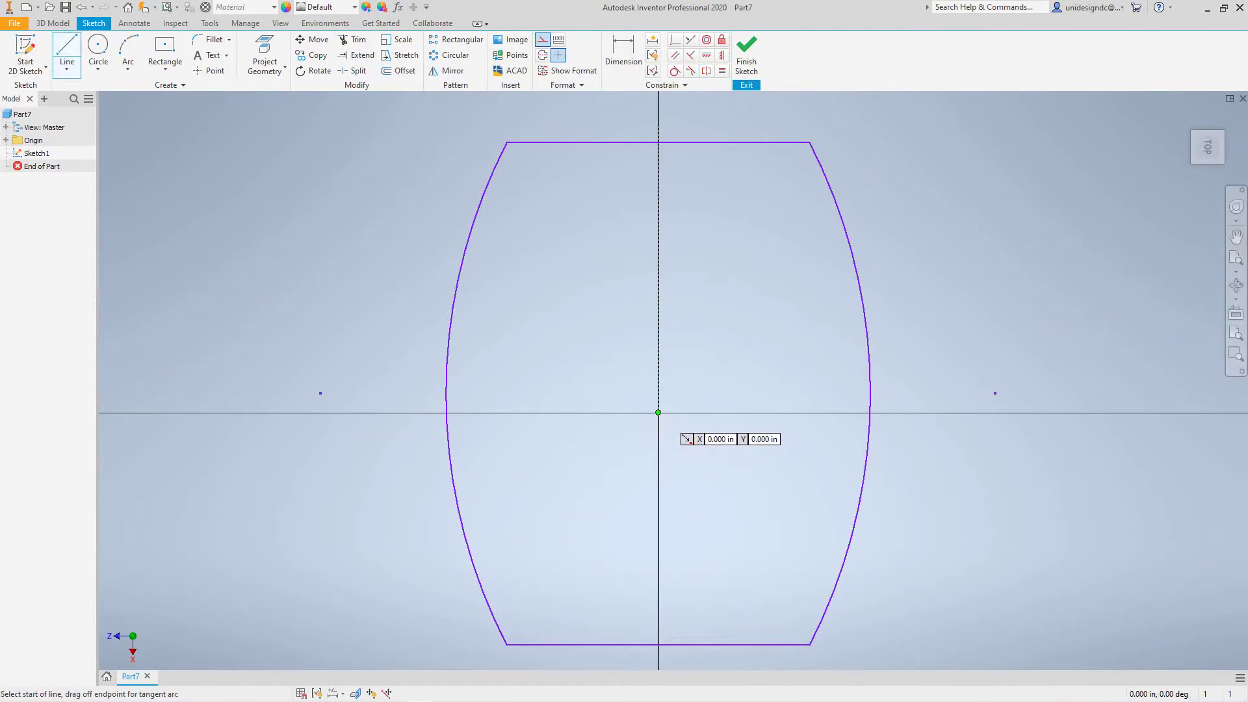
pyautogui.click(659, 412)
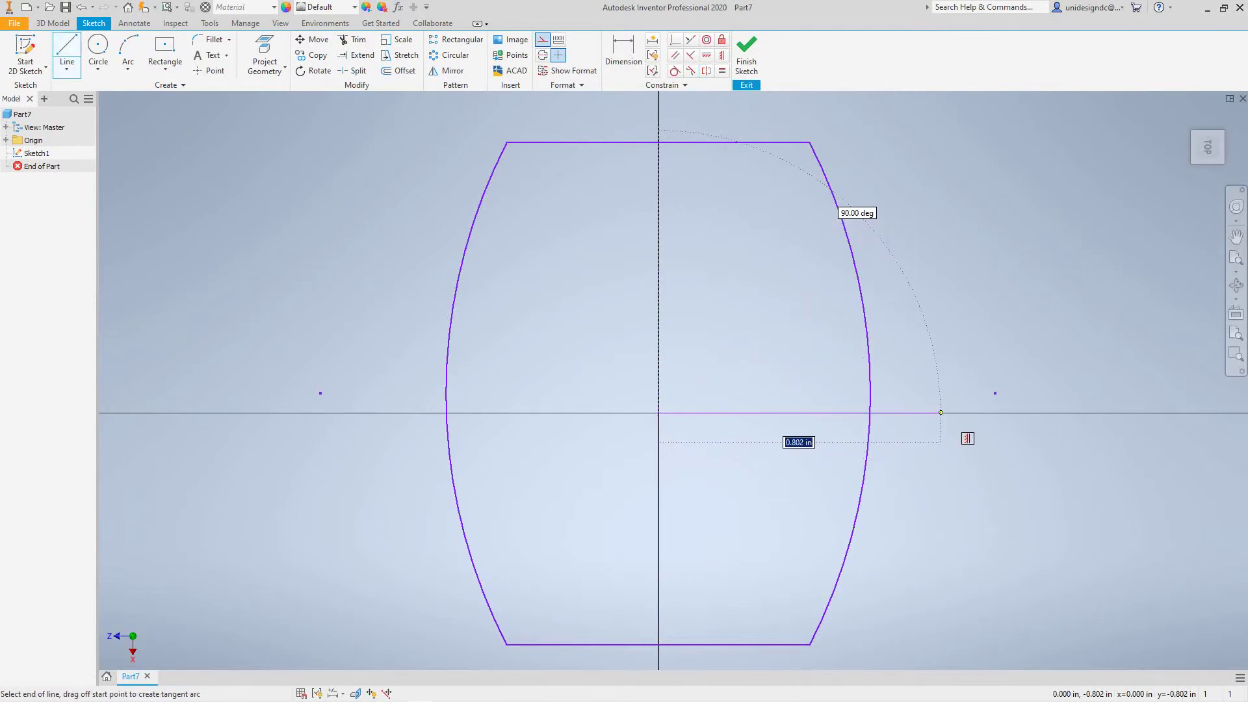
pyautogui.click(940, 412)
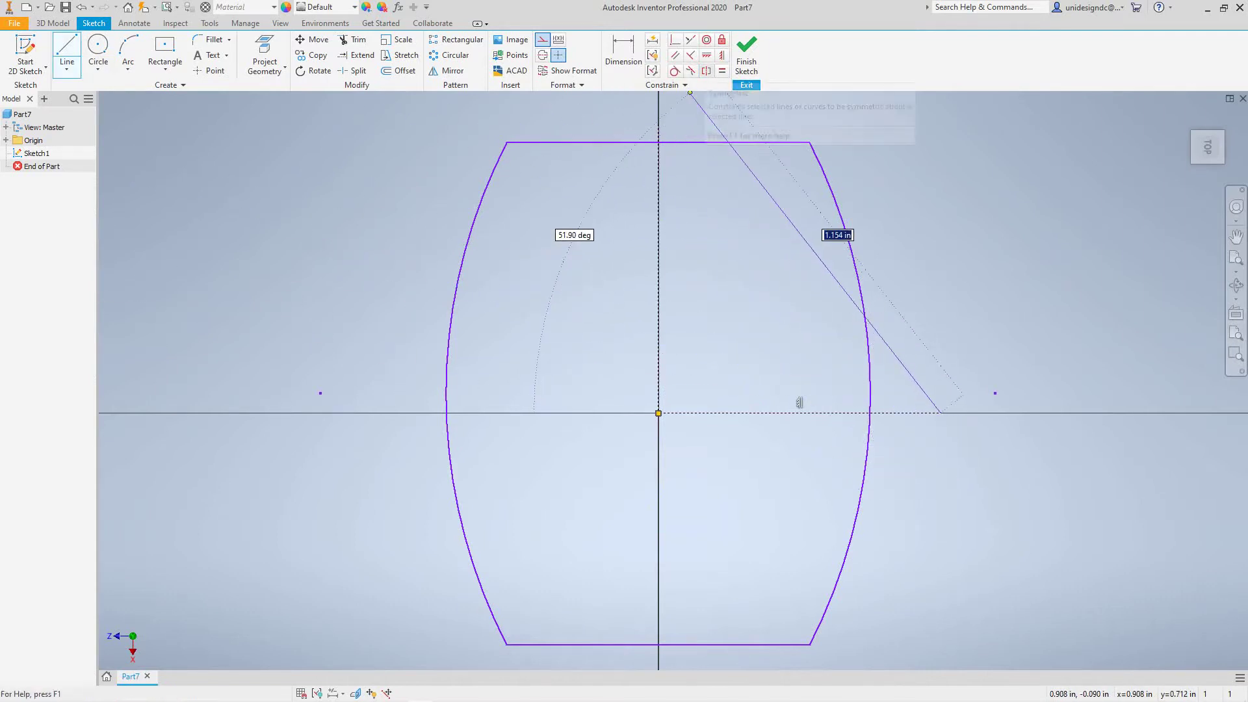
pyautogui.click(706, 70)
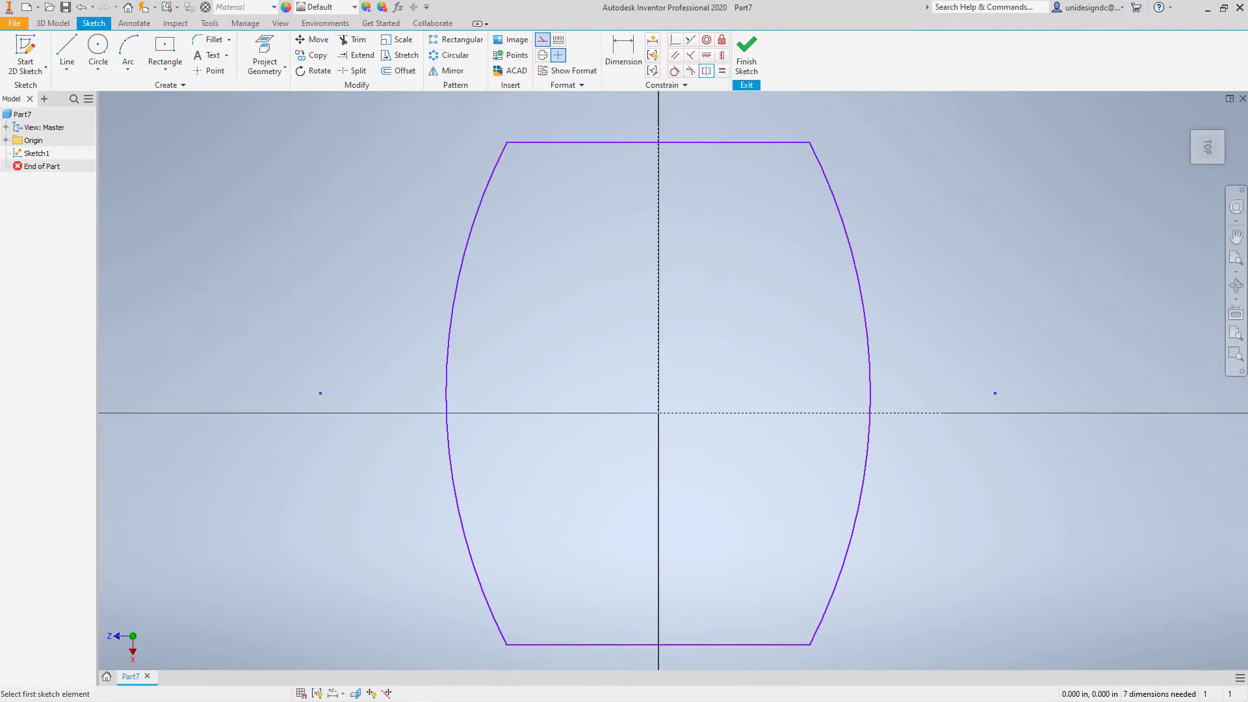
pyautogui.click(735, 645)
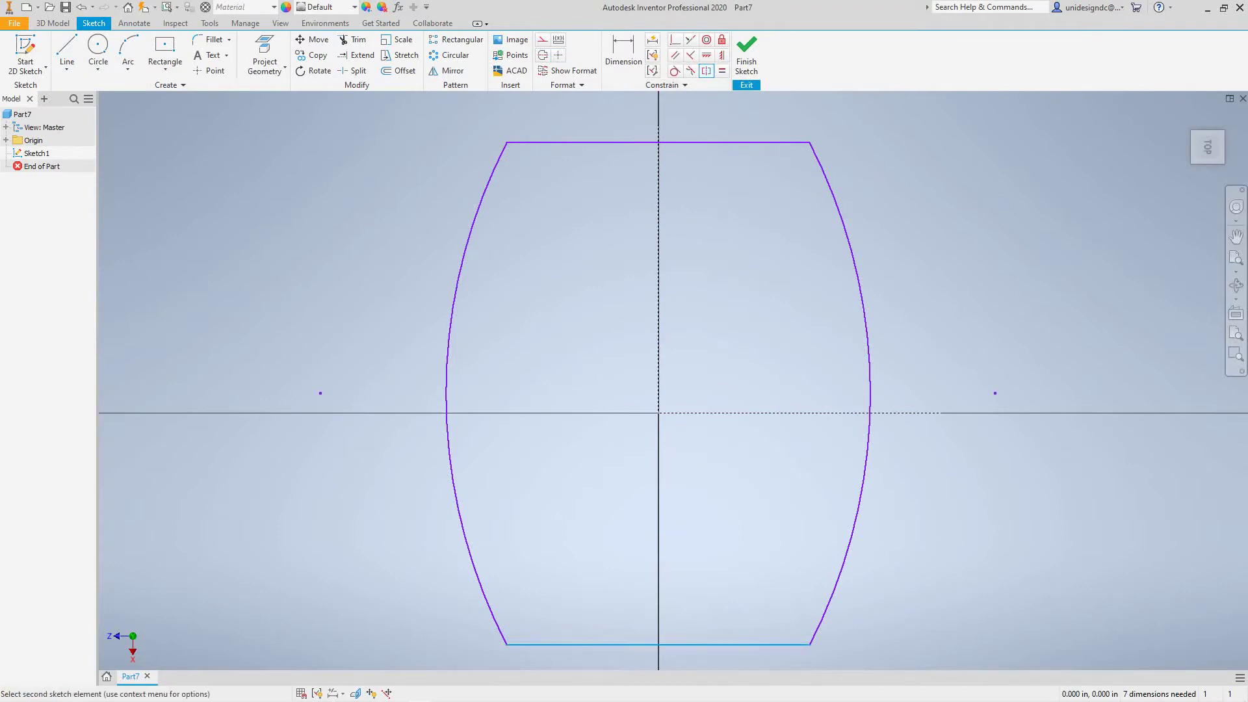
pyautogui.click(735, 142)
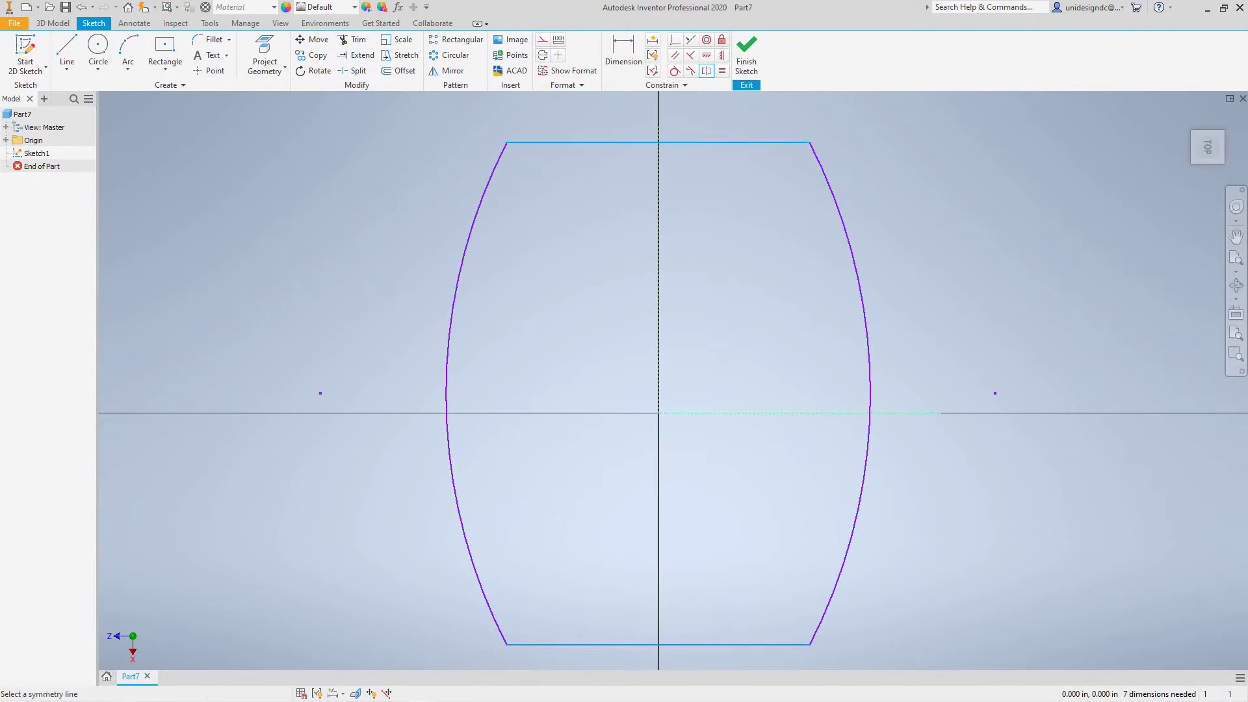
pyautogui.click(800, 413)
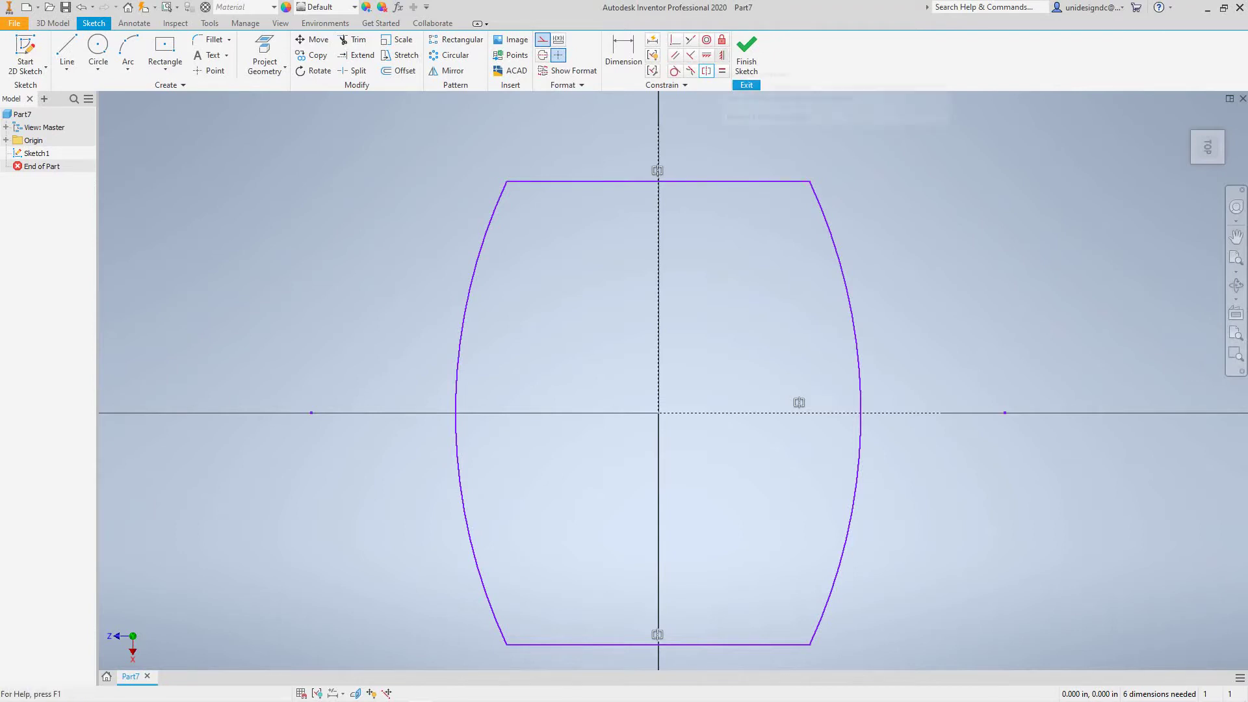
# Align the center points of both arcs with the origin using the Vertical constraint
pyautogui.click(721, 55)
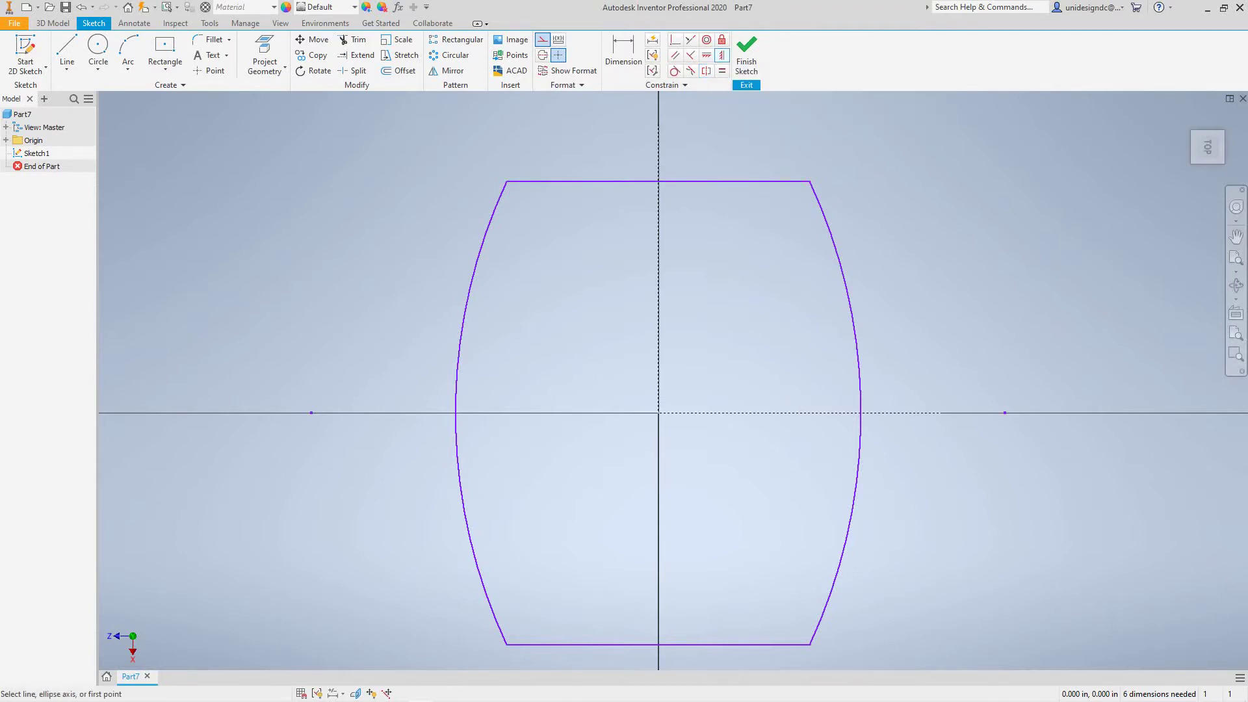
pyautogui.click(1005, 413)
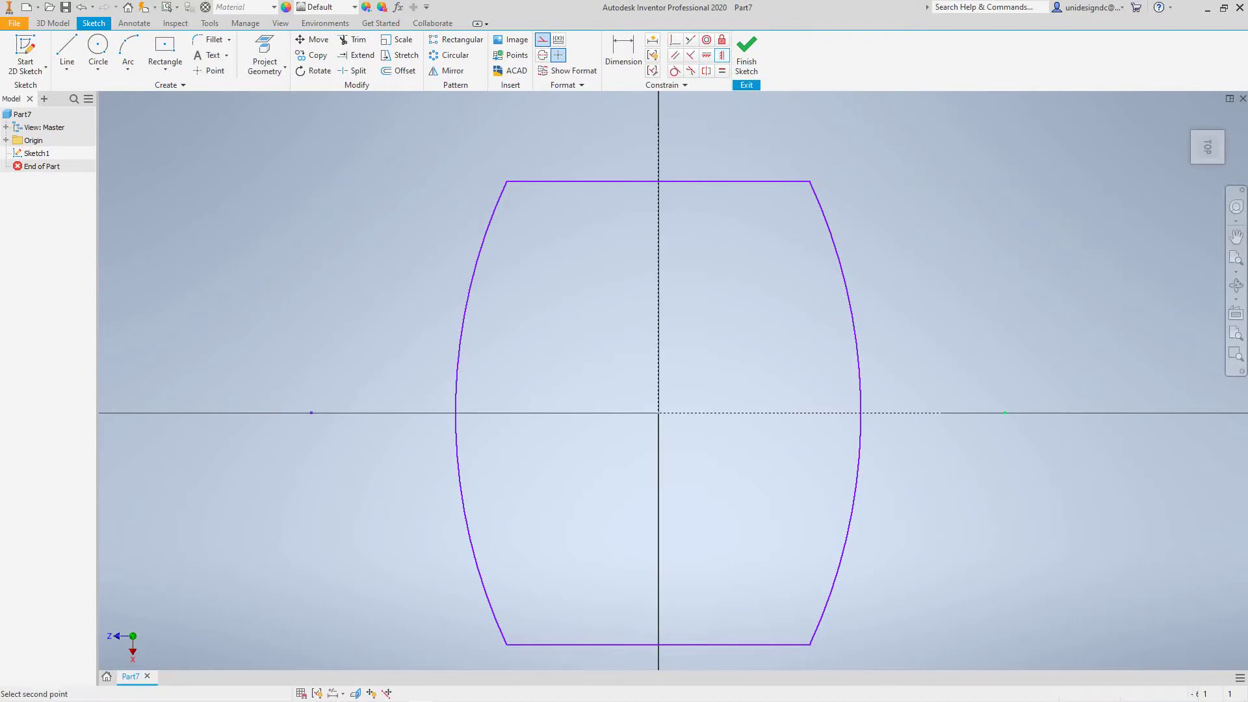
pyautogui.click(659, 413)
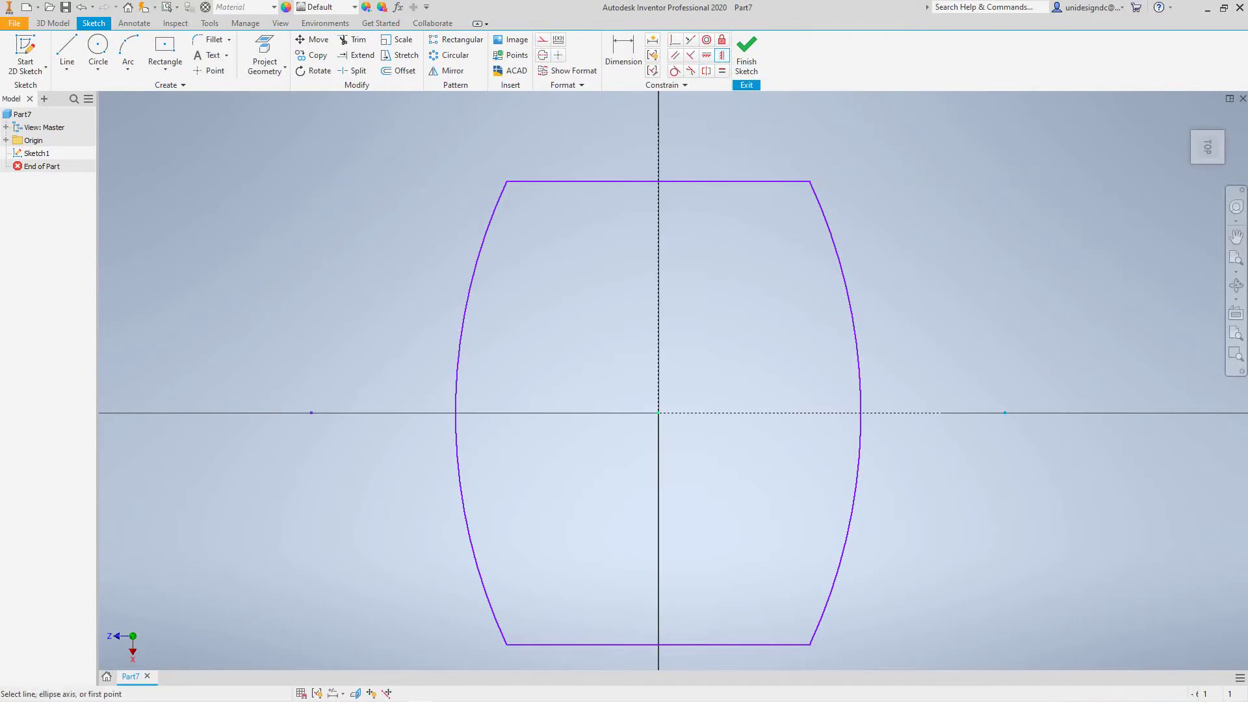
pyautogui.click(311, 412)
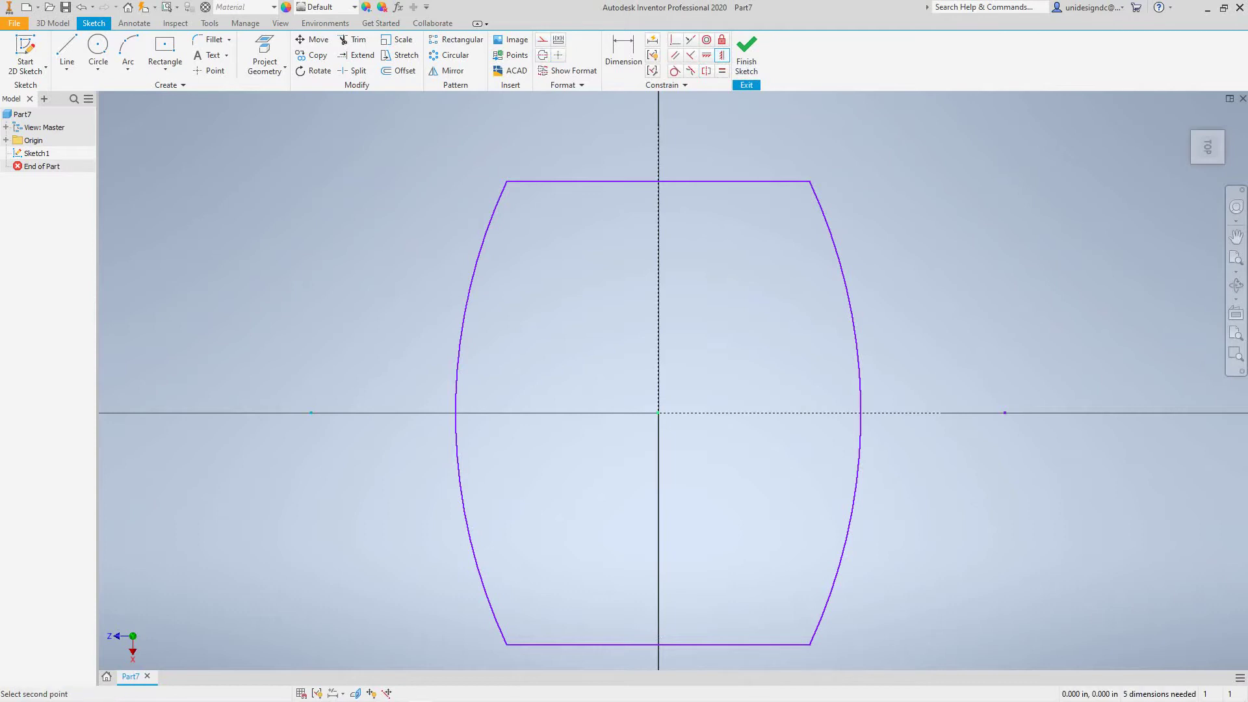
pyautogui.click(658, 413)
# Dimension the profile's upper straight edge to a length of 14 in
pyautogui.scroll(3, 748, 265)
pyautogui.scroll(-5, 748, 265)
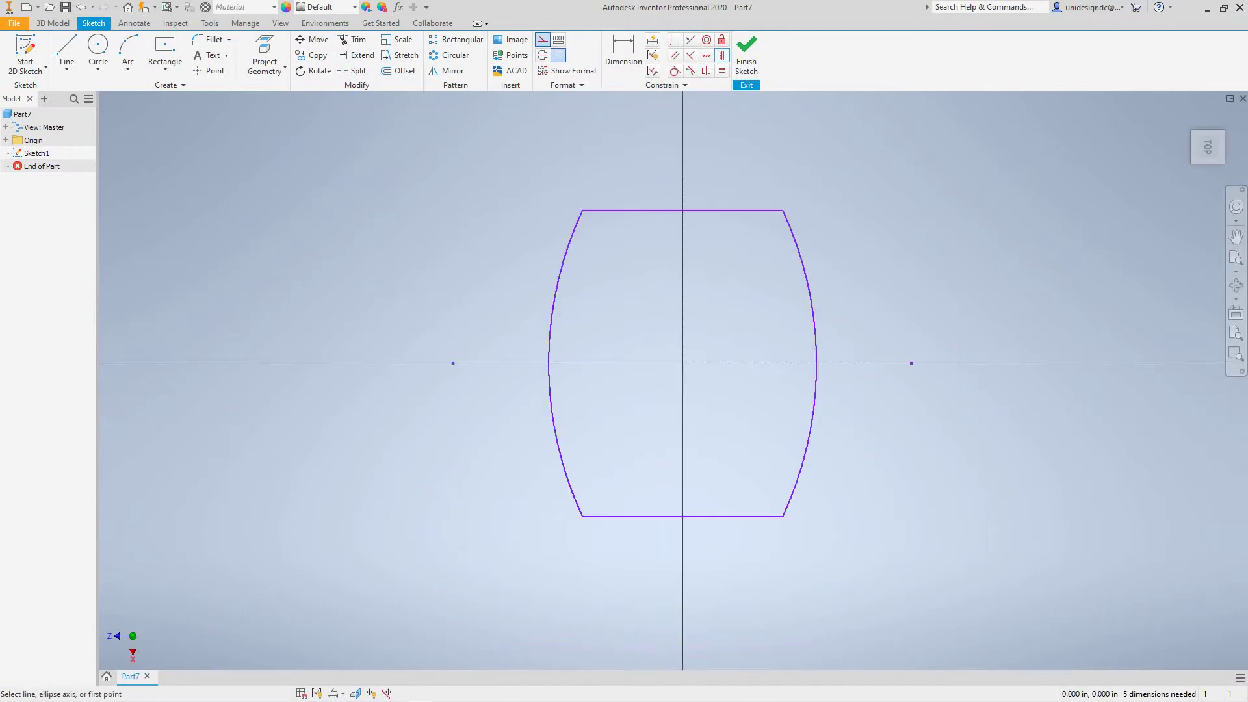
pyautogui.moveTo(747, 265); pyautogui.dragTo(746, 311, button='middle')
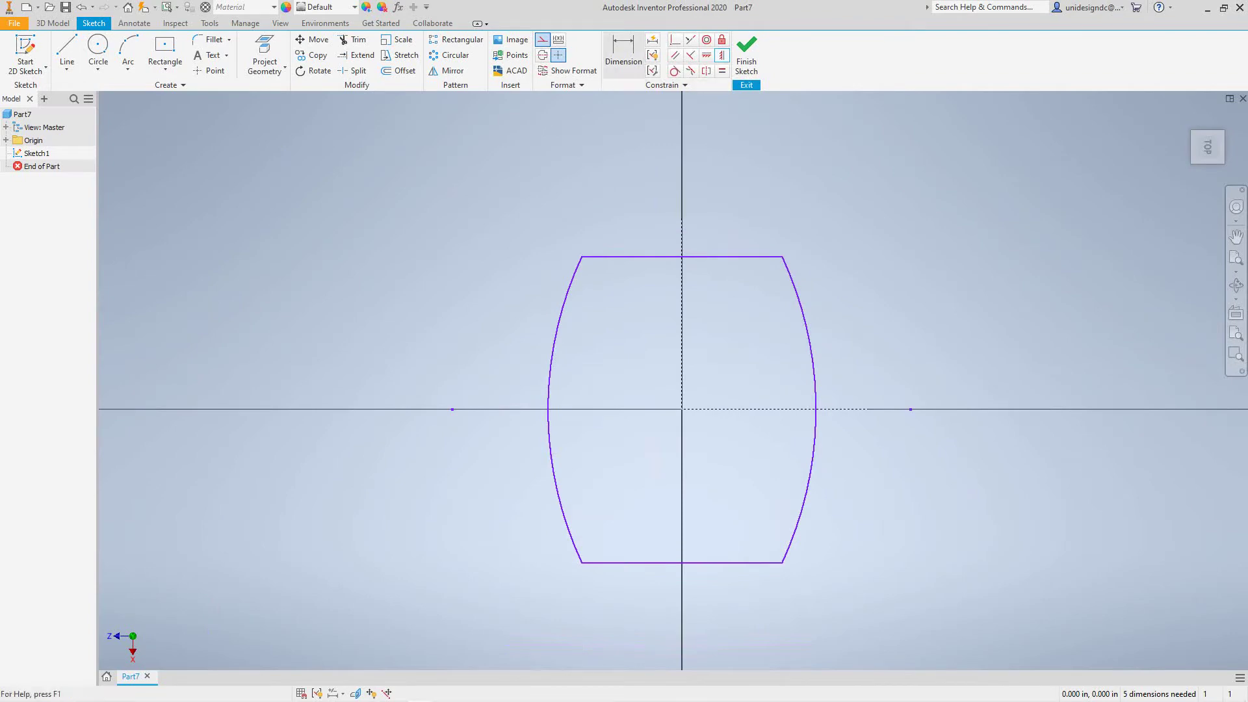
pyautogui.click(623, 56)
pyautogui.click(657, 256)
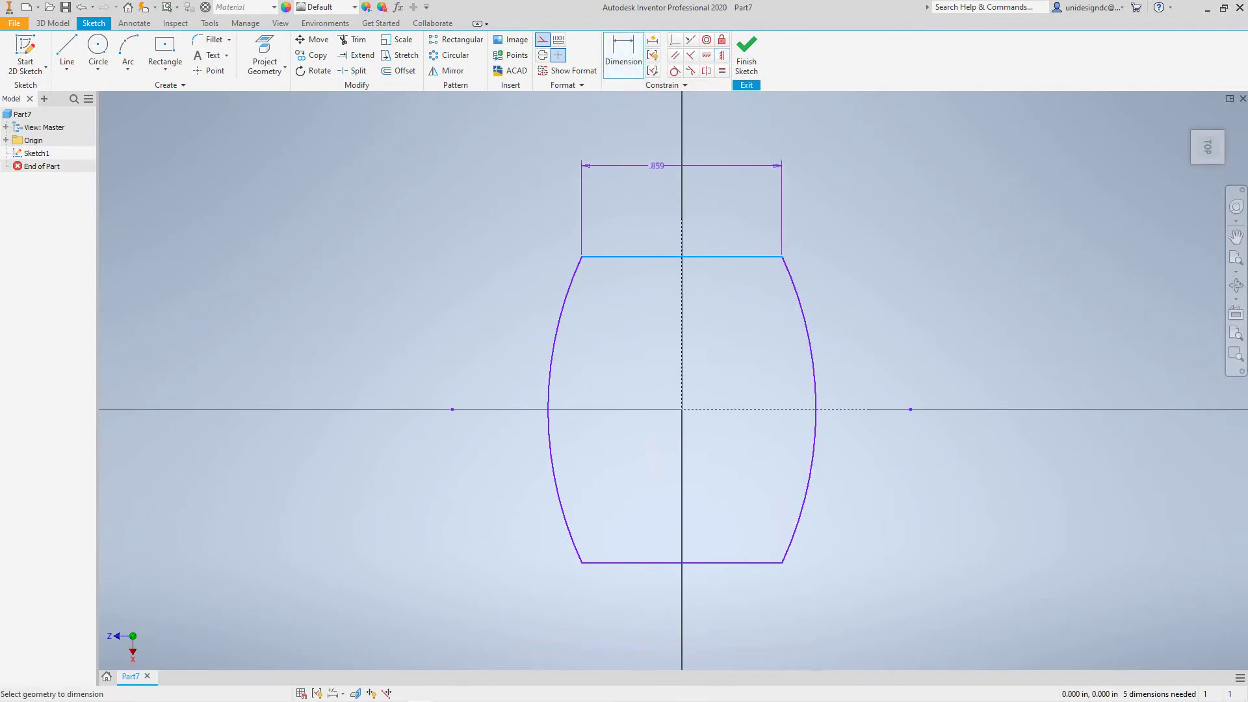
pyautogui.click(657, 154)
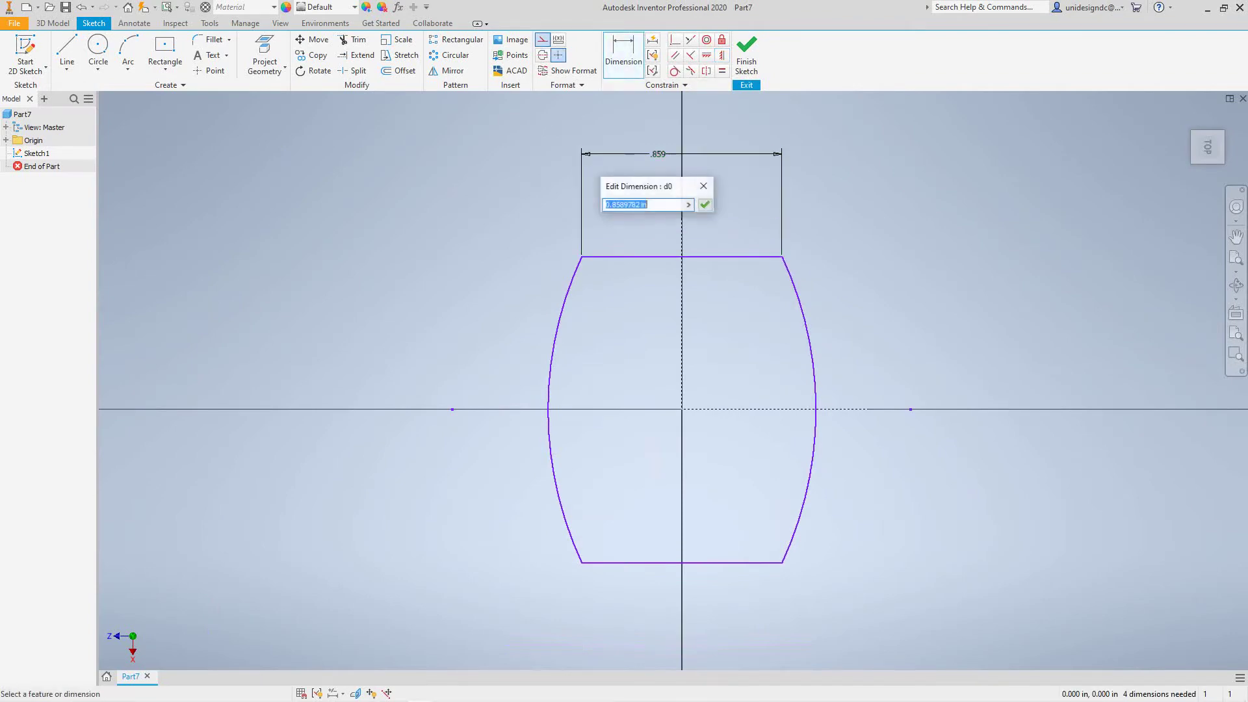
pyautogui.write('14')
pyautogui.click(706, 204)
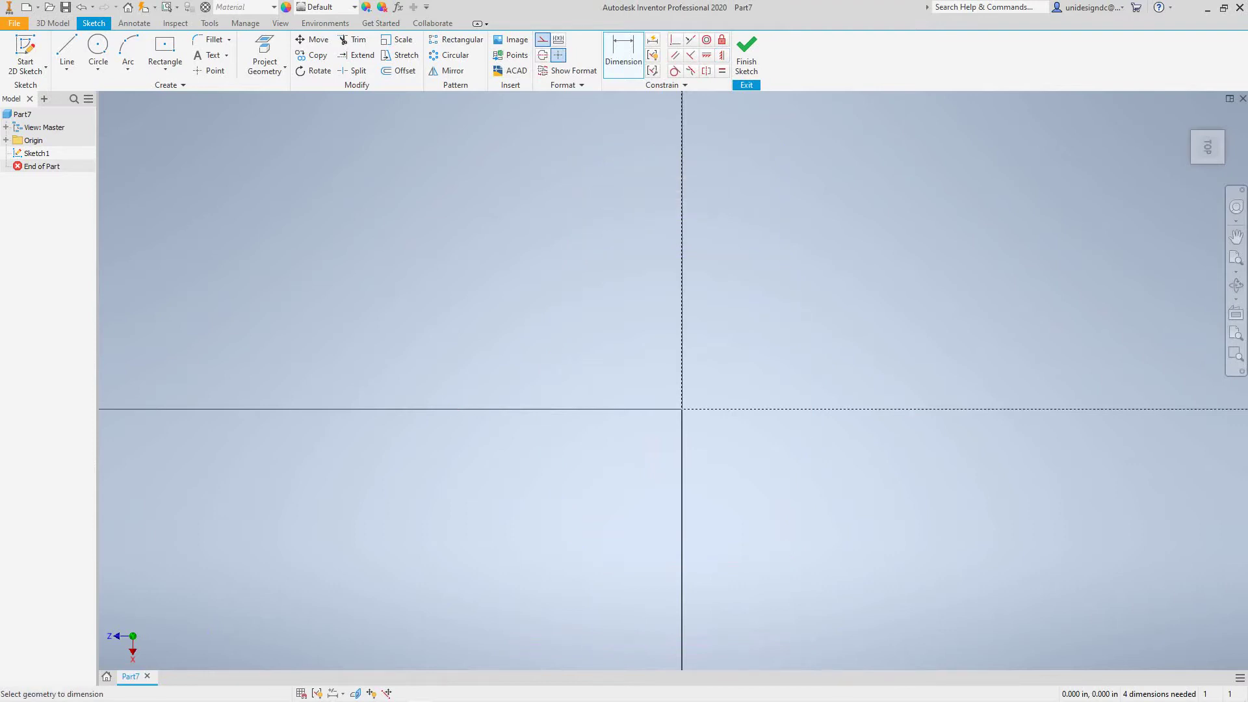
# Dimension the distance between the upper and lower straight edges as 20 in
pyautogui.click(1236, 258)
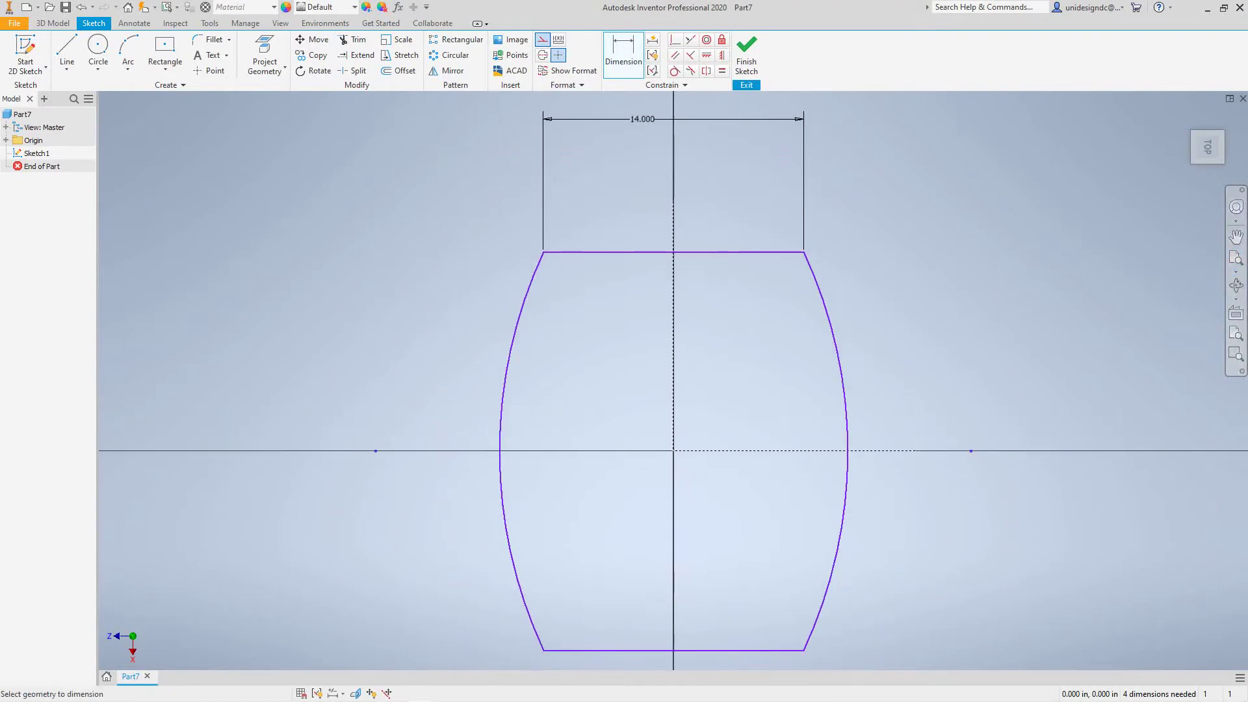
pyautogui.click(734, 252)
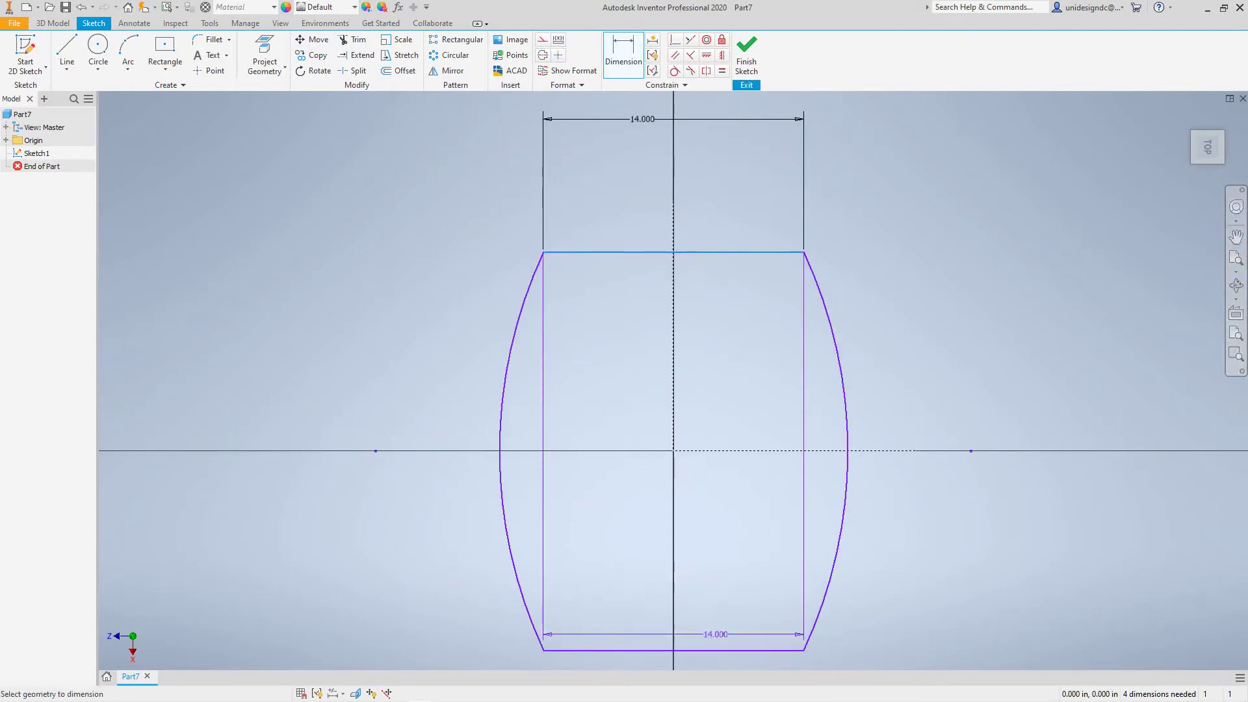
pyautogui.click(731, 650)
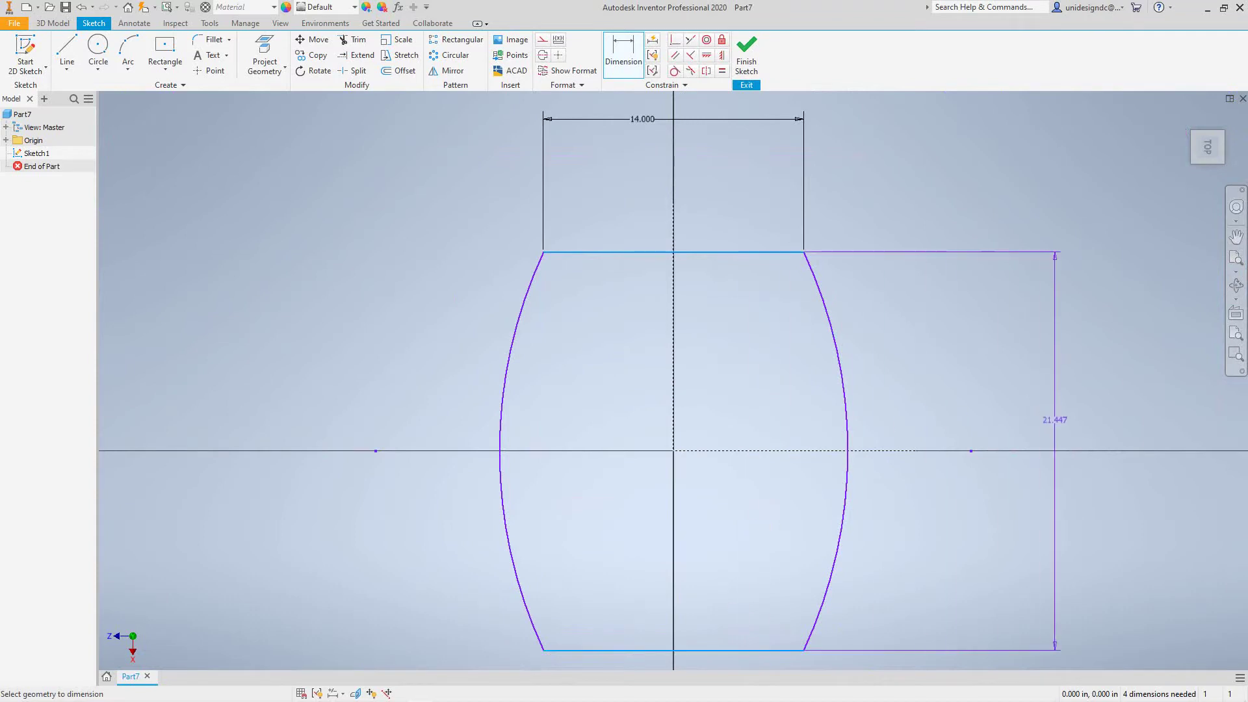
pyautogui.click(1054, 420)
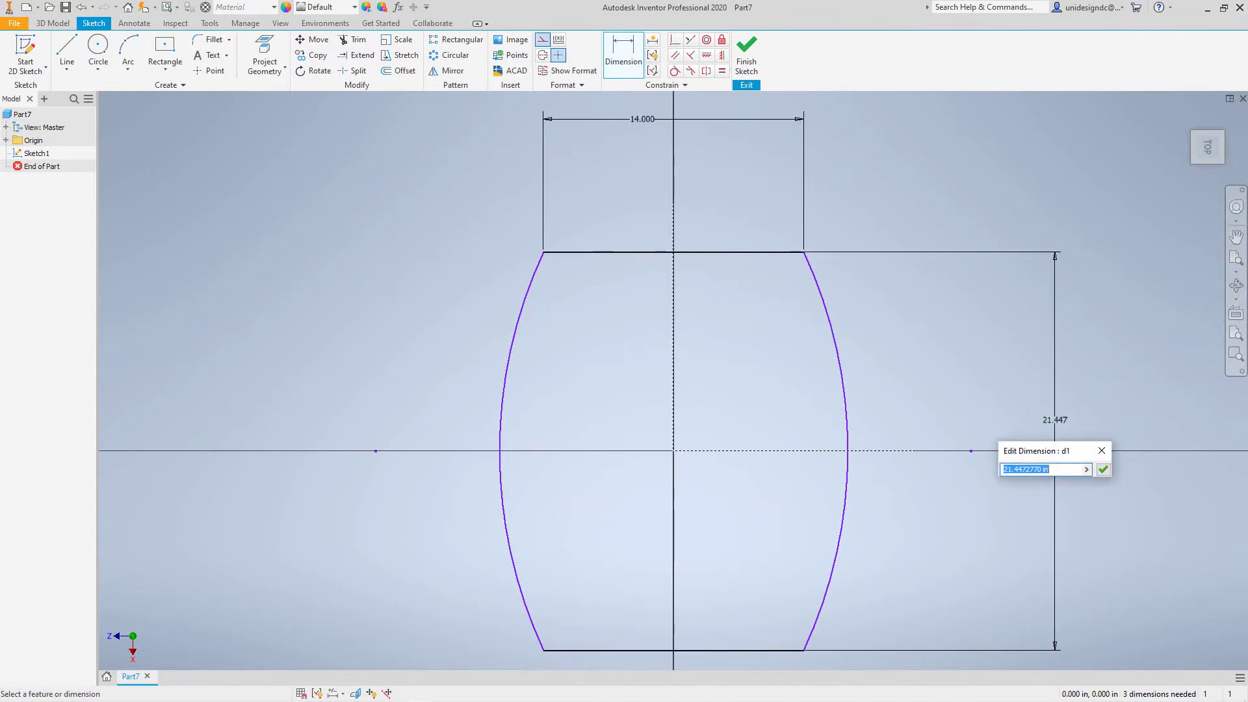
pyautogui.write('20')
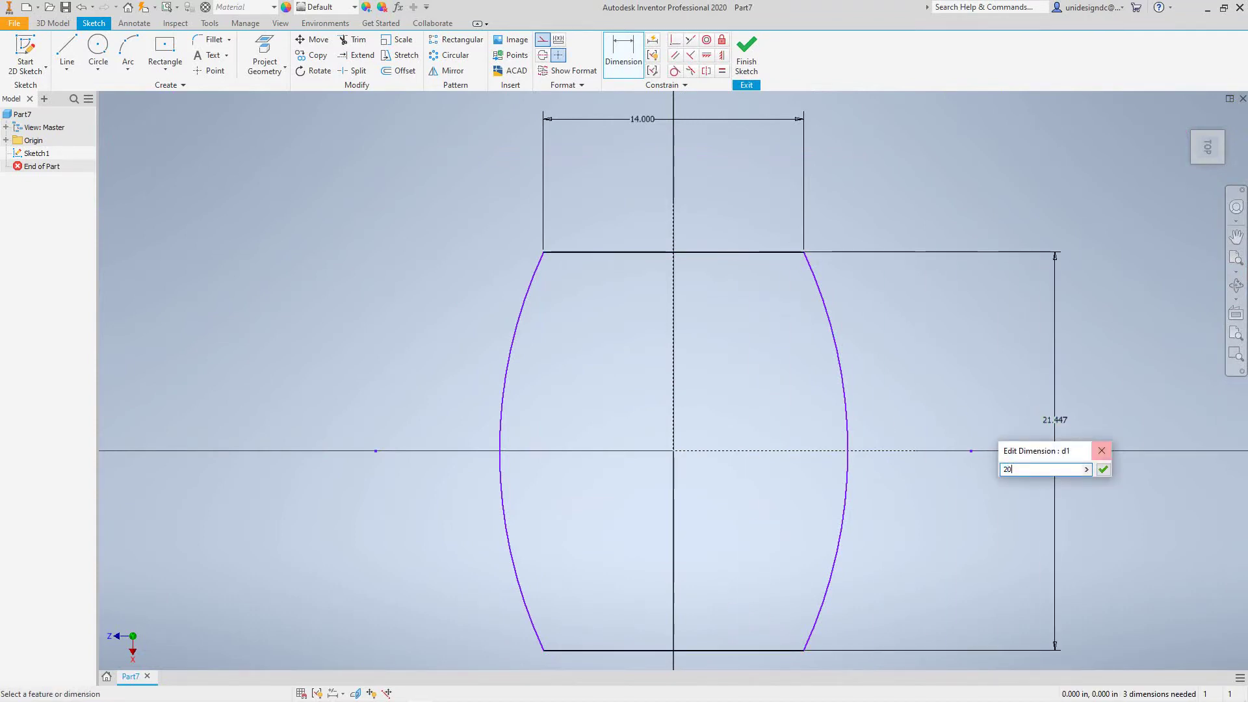
pyautogui.press('Return')
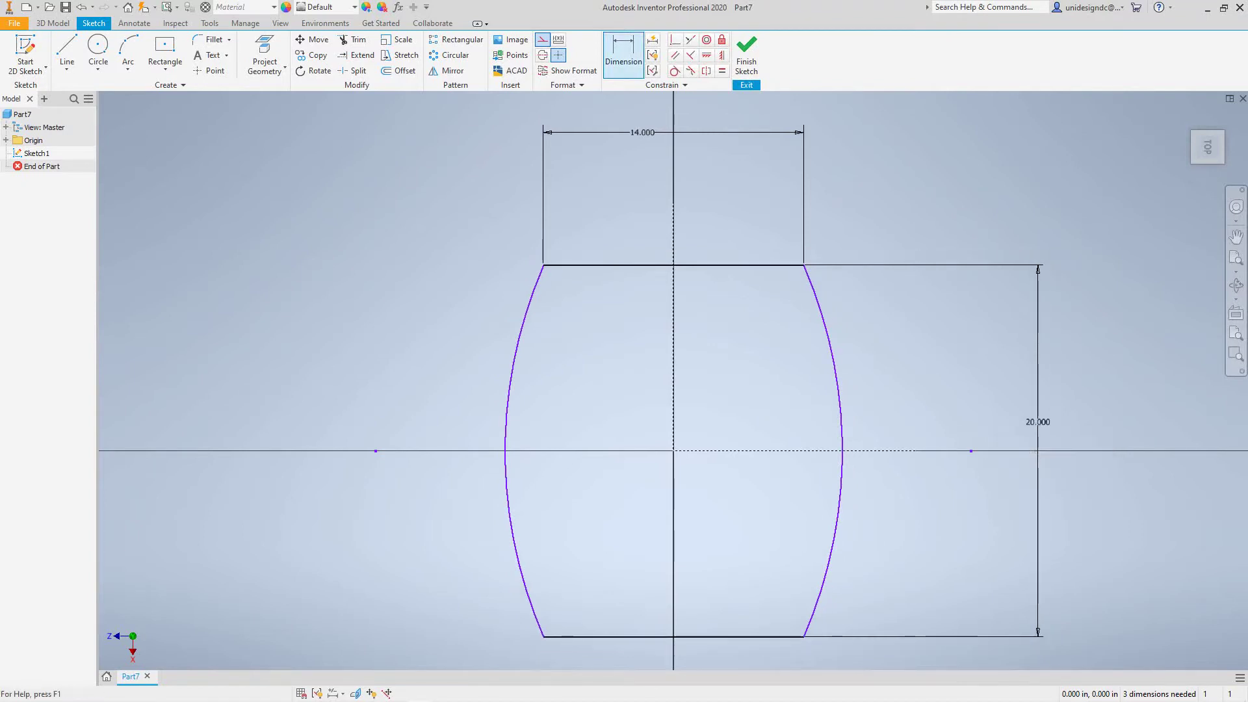
# Dimension the right arc's radius as 30 in and finish the sketch
pyautogui.click(840, 403)
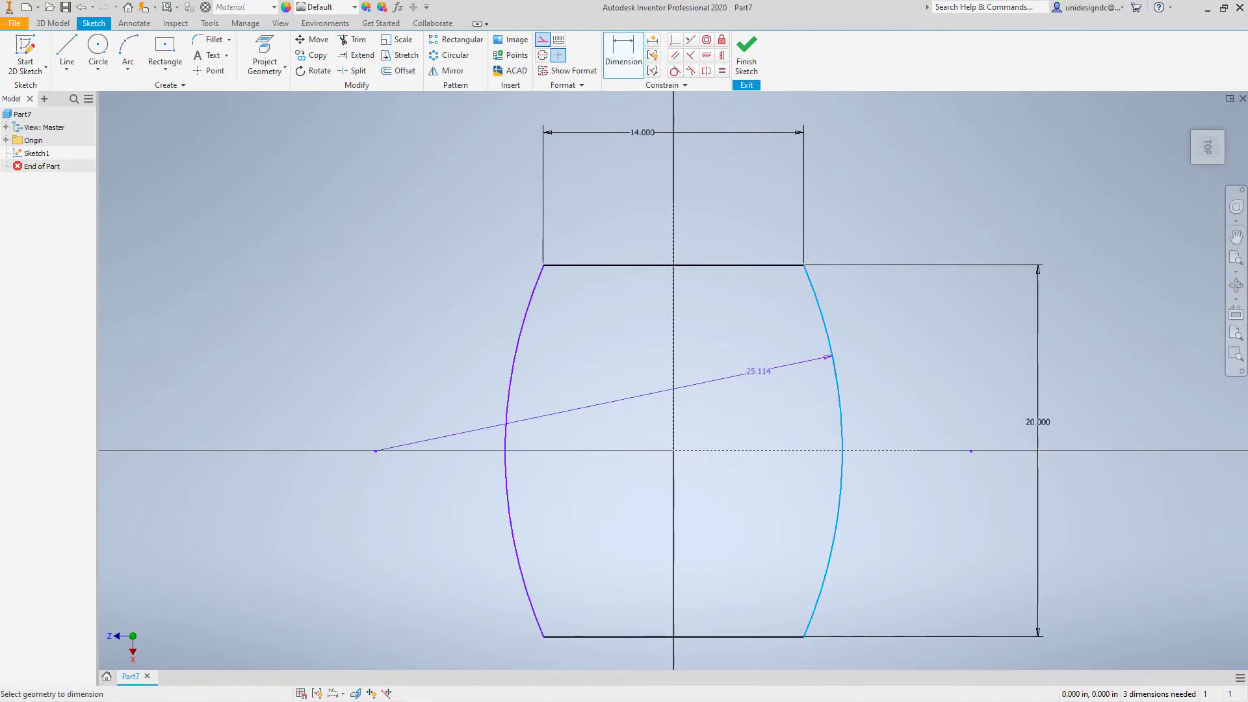
pyautogui.click(700, 359)
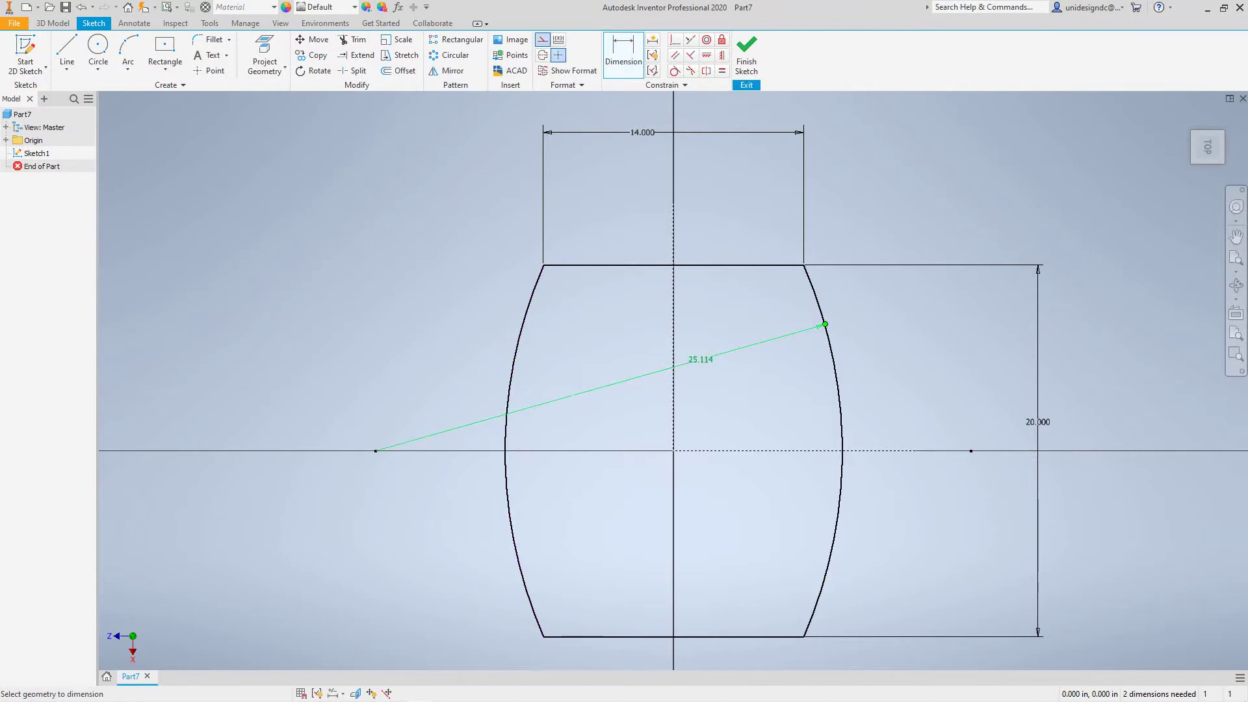
pyautogui.write('30')
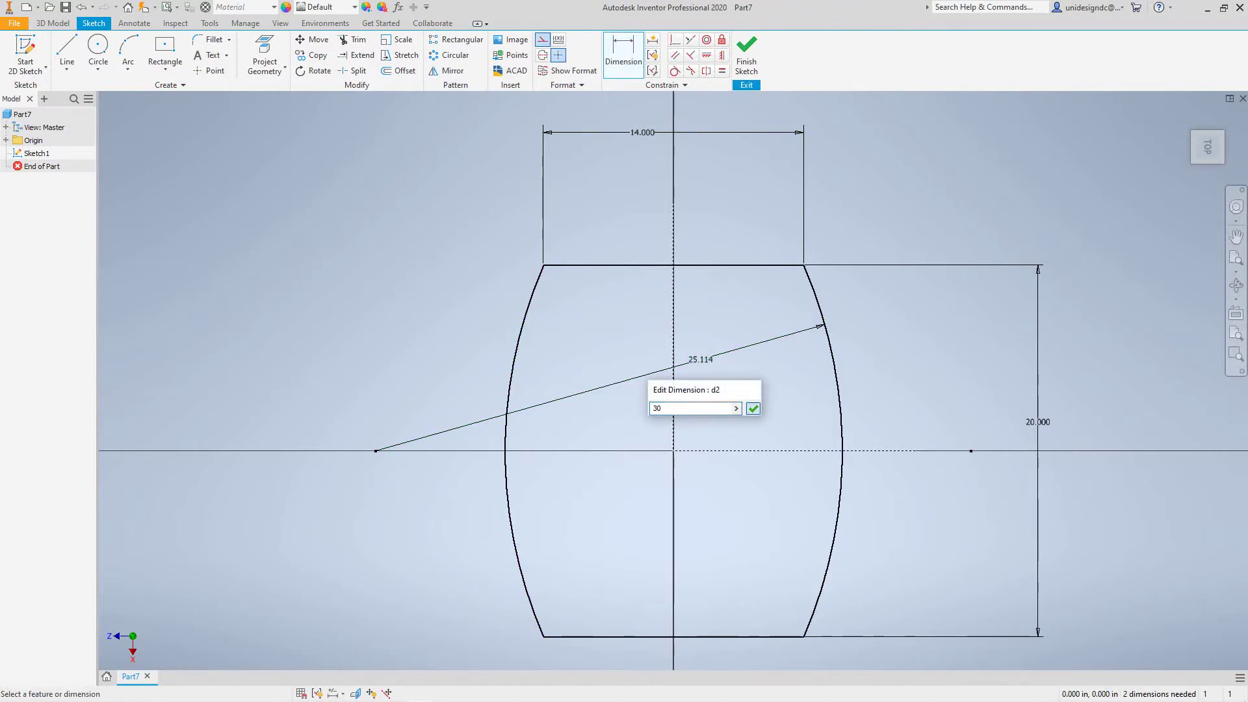
pyautogui.click(752, 408)
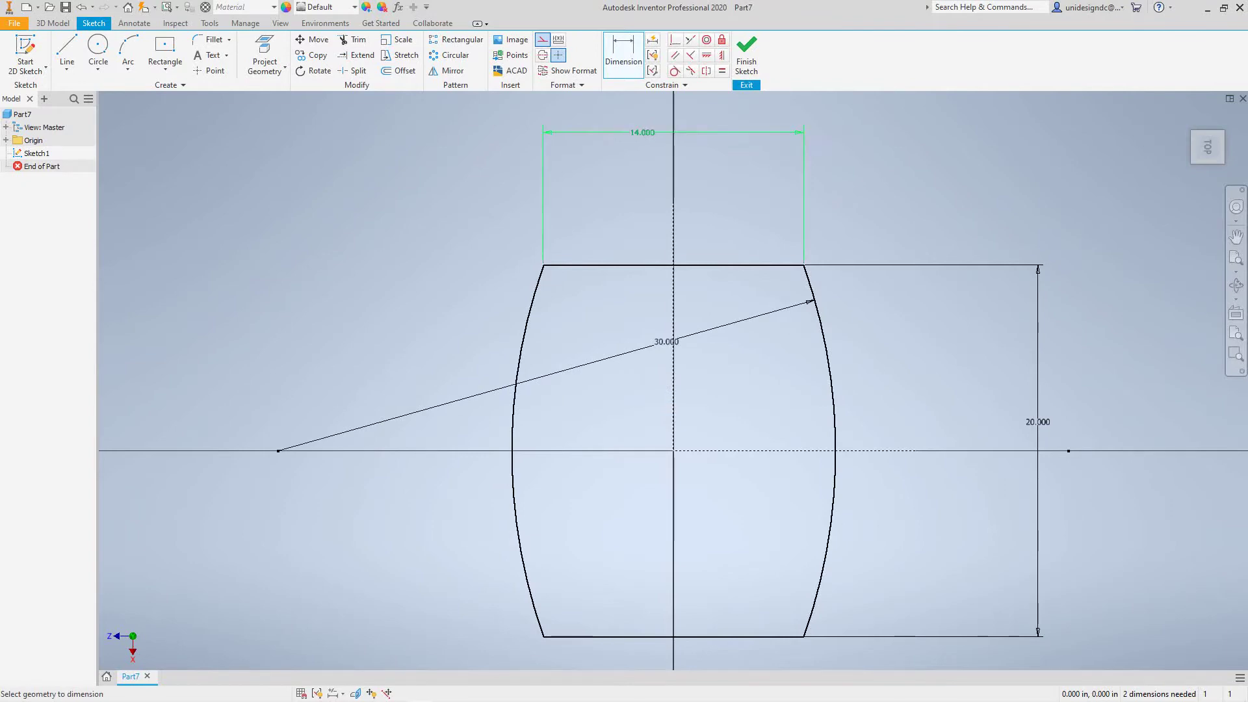
pyautogui.click(746, 55)
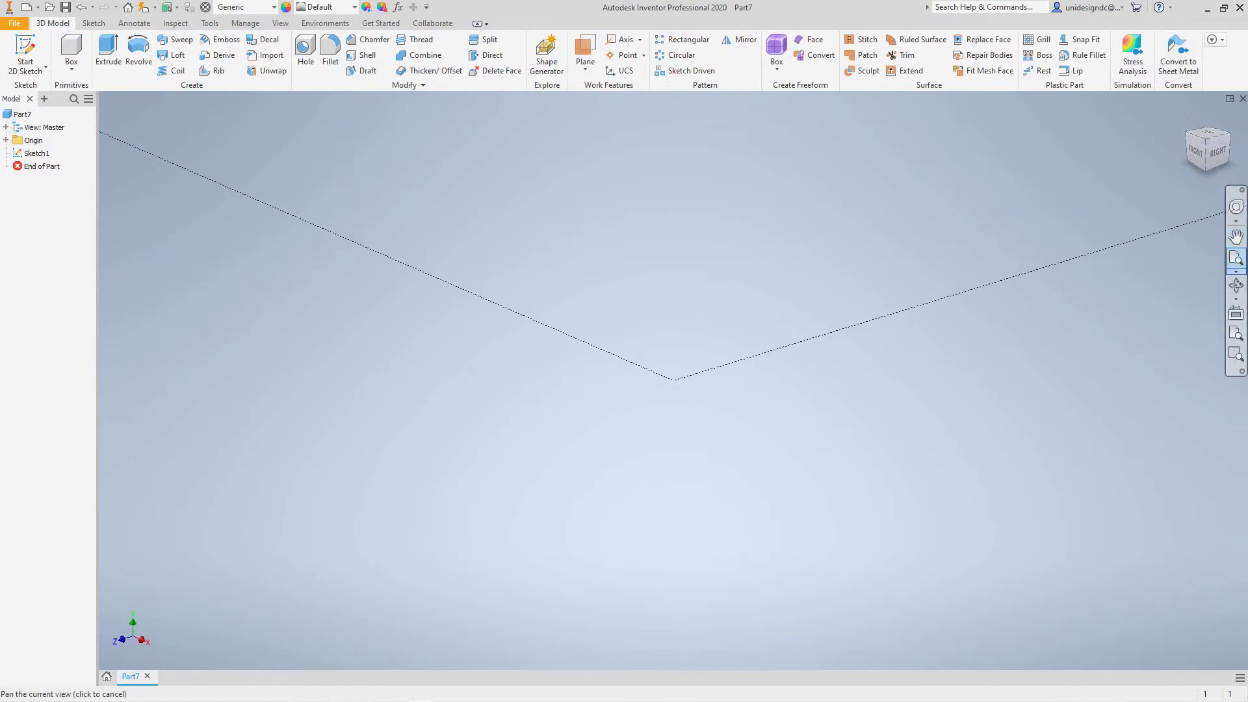
# Extrude the barrel-shaped profile upward 3.15 in with a taper of -10 degrees
pyautogui.click(1236, 258)
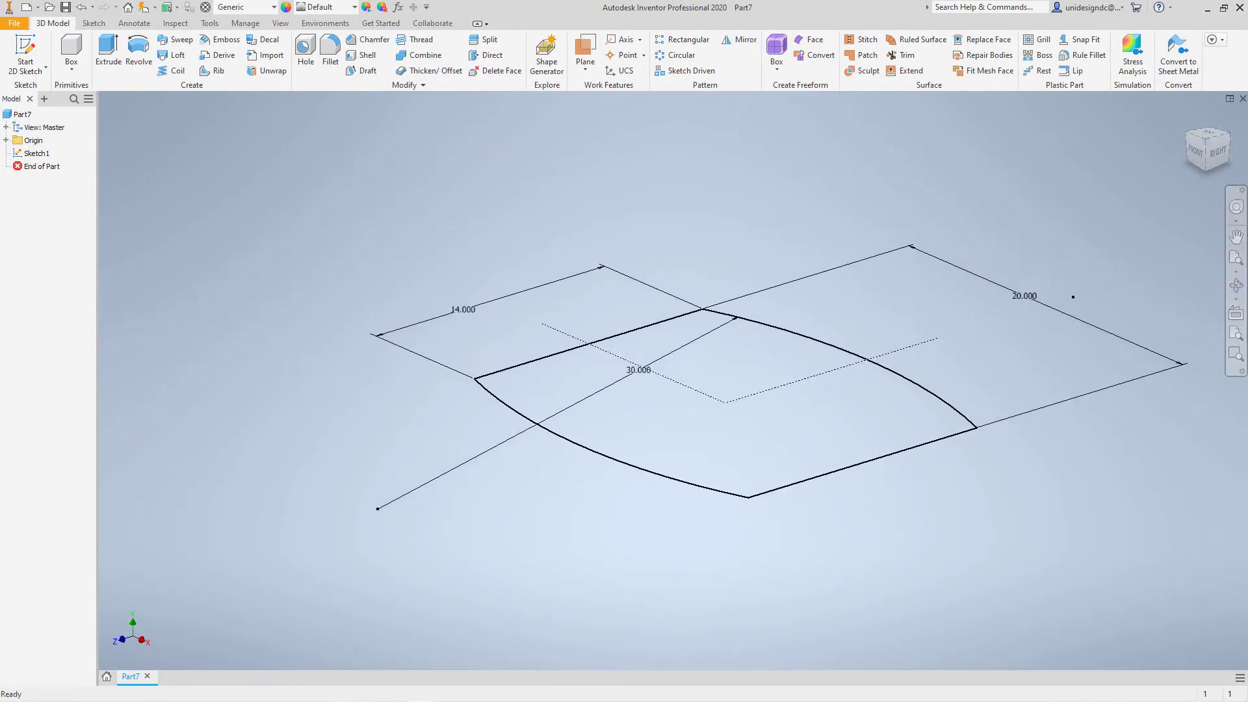
pyautogui.click(108, 52)
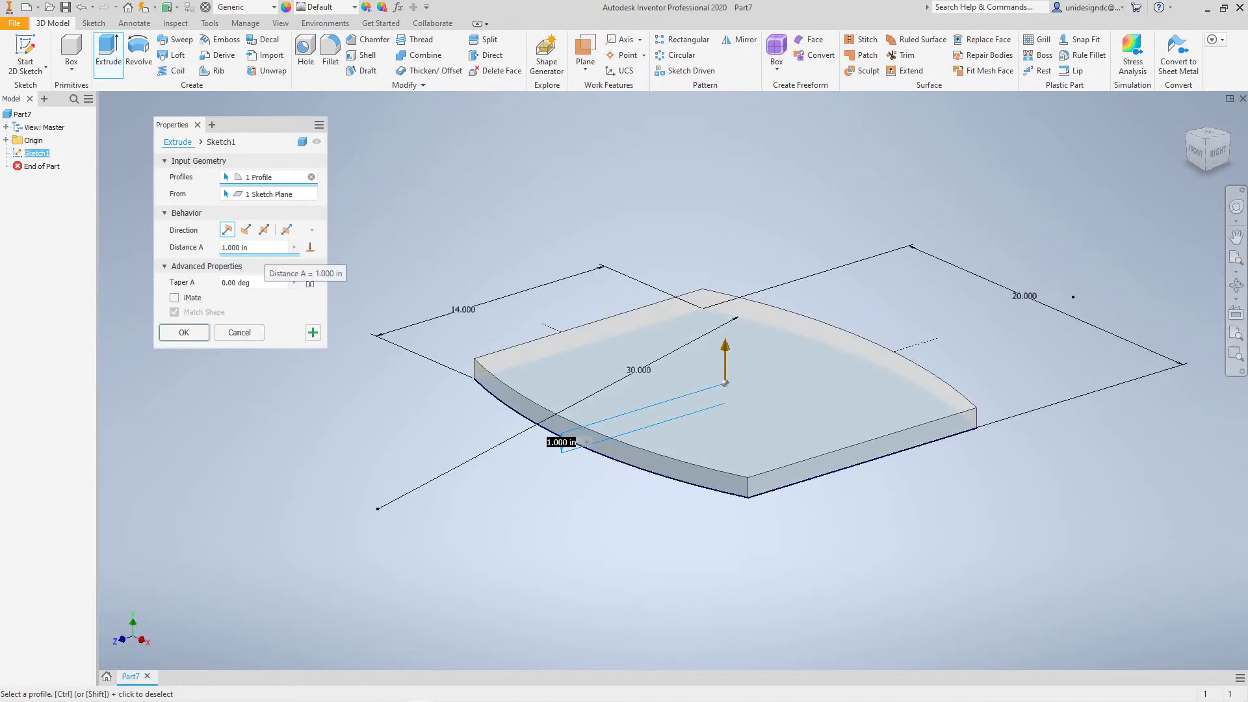
pyautogui.click(264, 248)
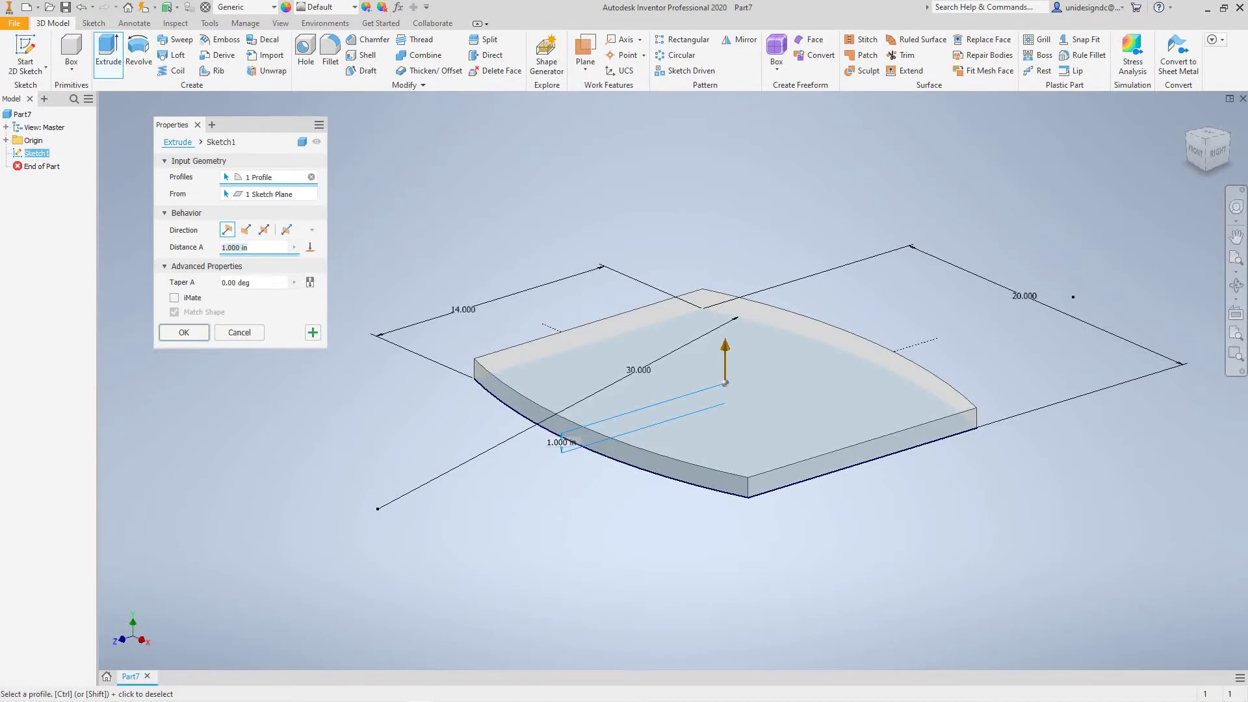
pyautogui.write('3.15')
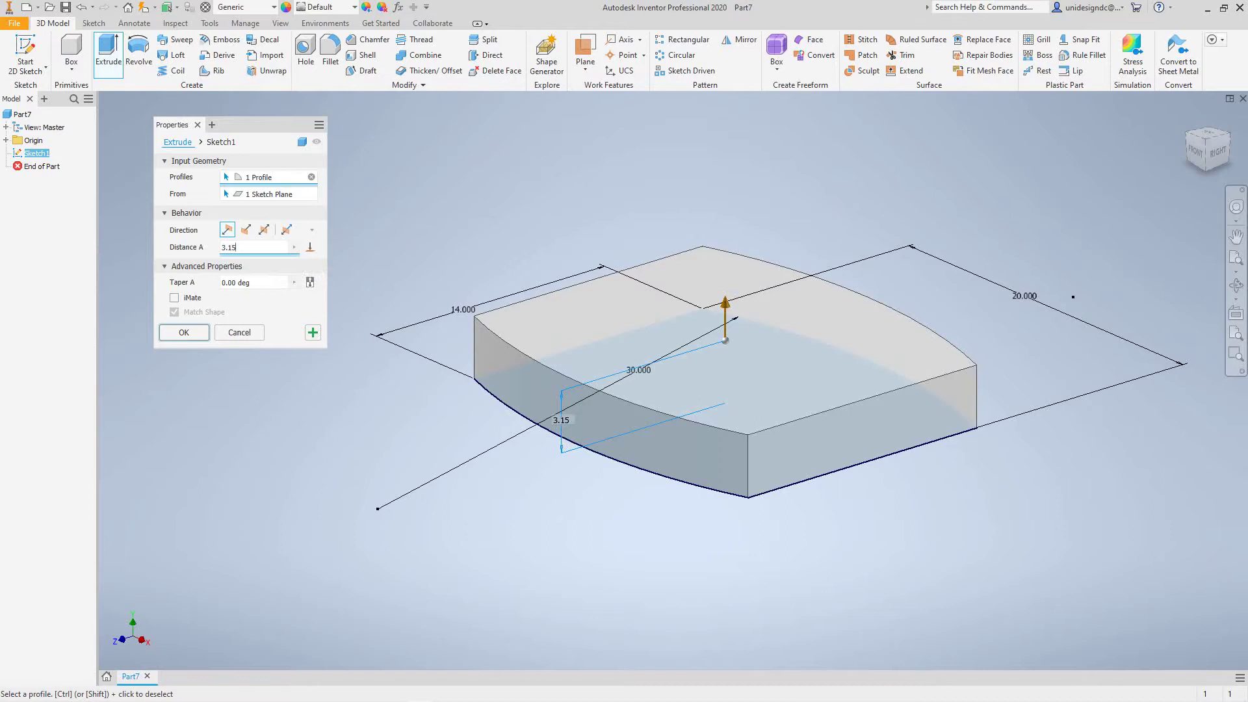
pyautogui.press('Tab')
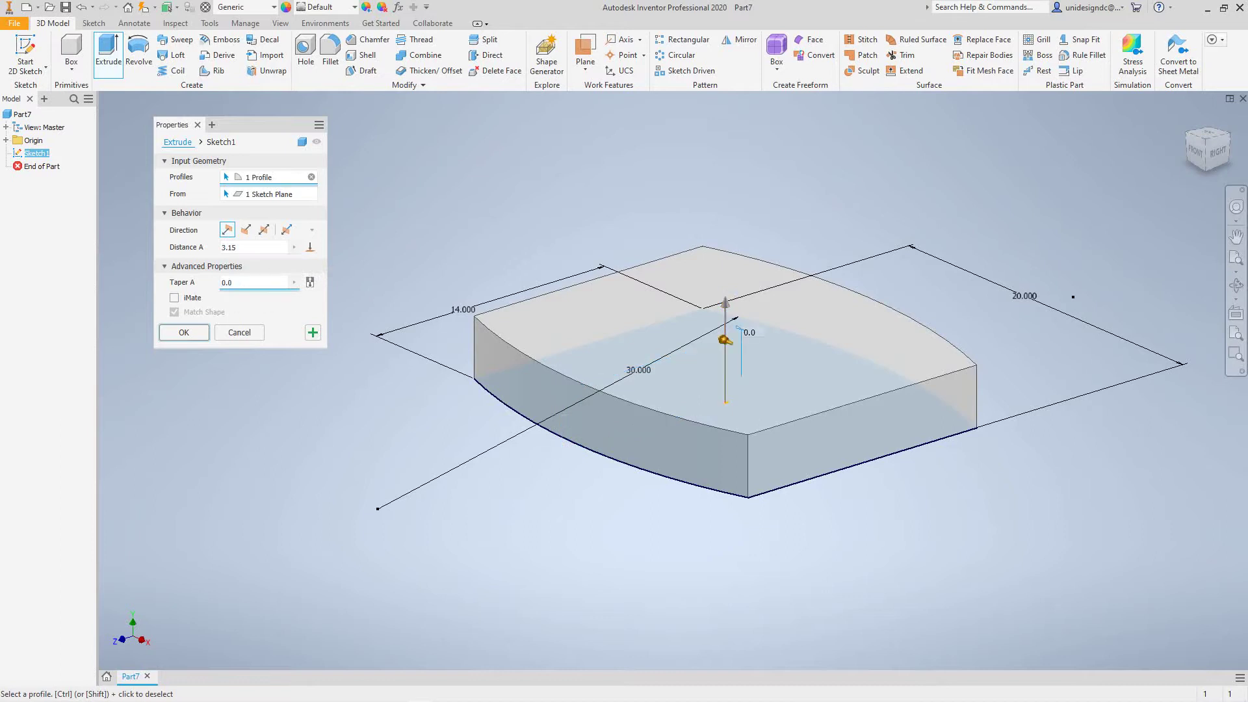
pyautogui.write('-1')
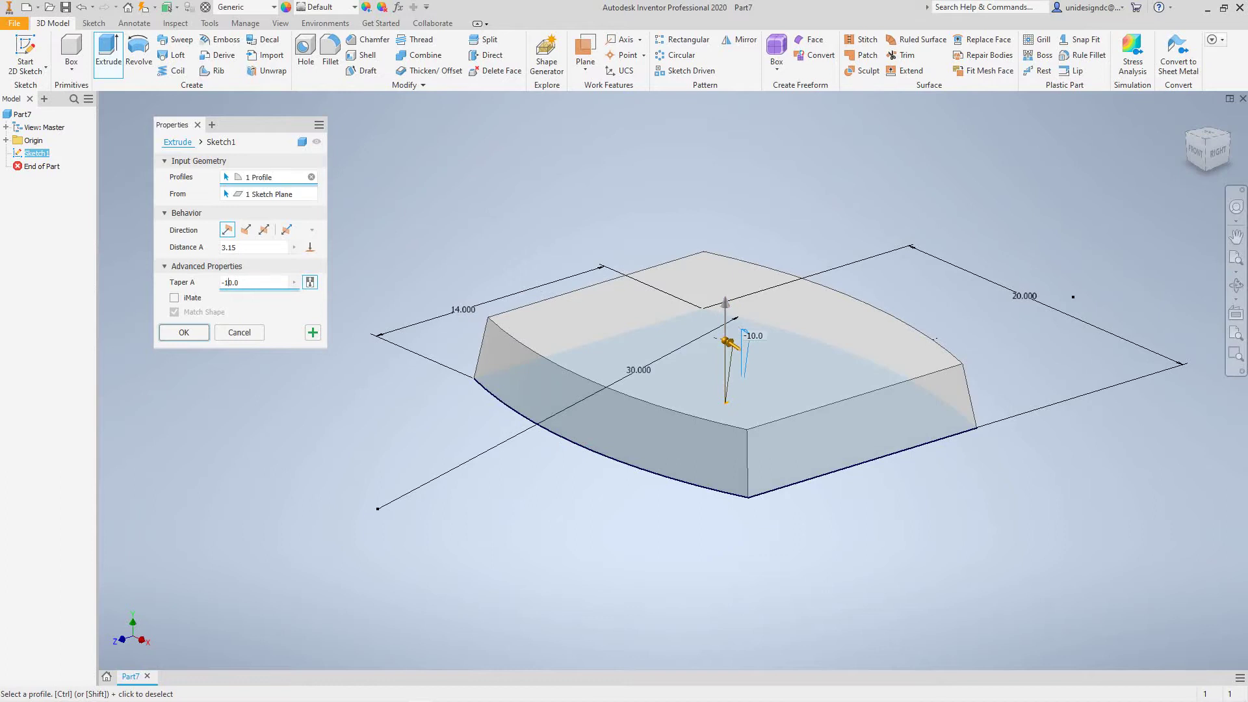
pyautogui.press('Return')
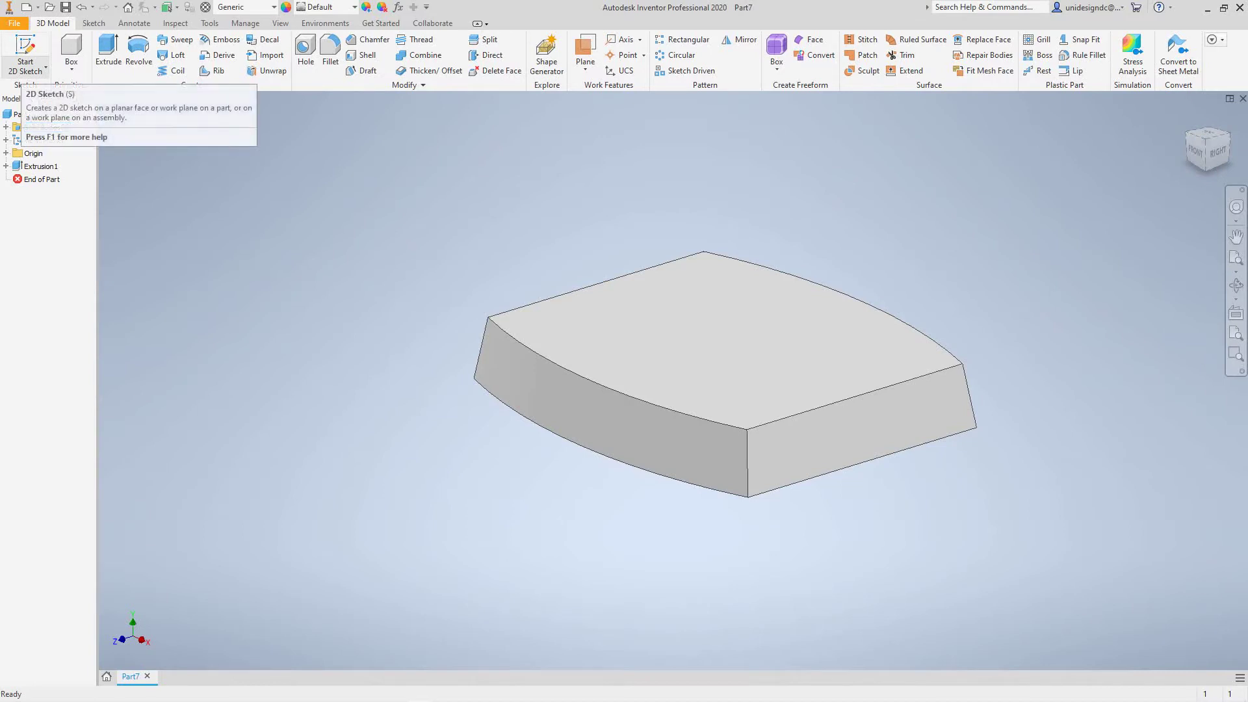
# Start a 2D sketch on the XY origin plane and slice the body's display at the sketch plane
pyautogui.click(46, 67)
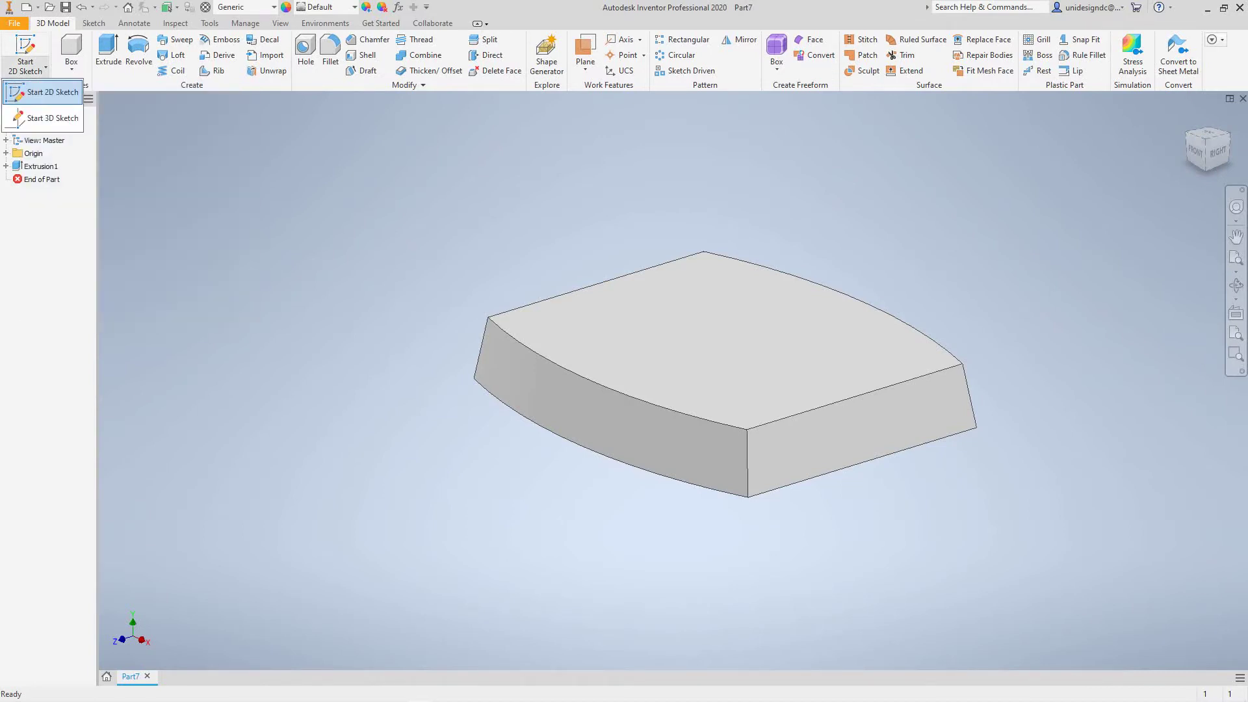
pyautogui.click(50, 91)
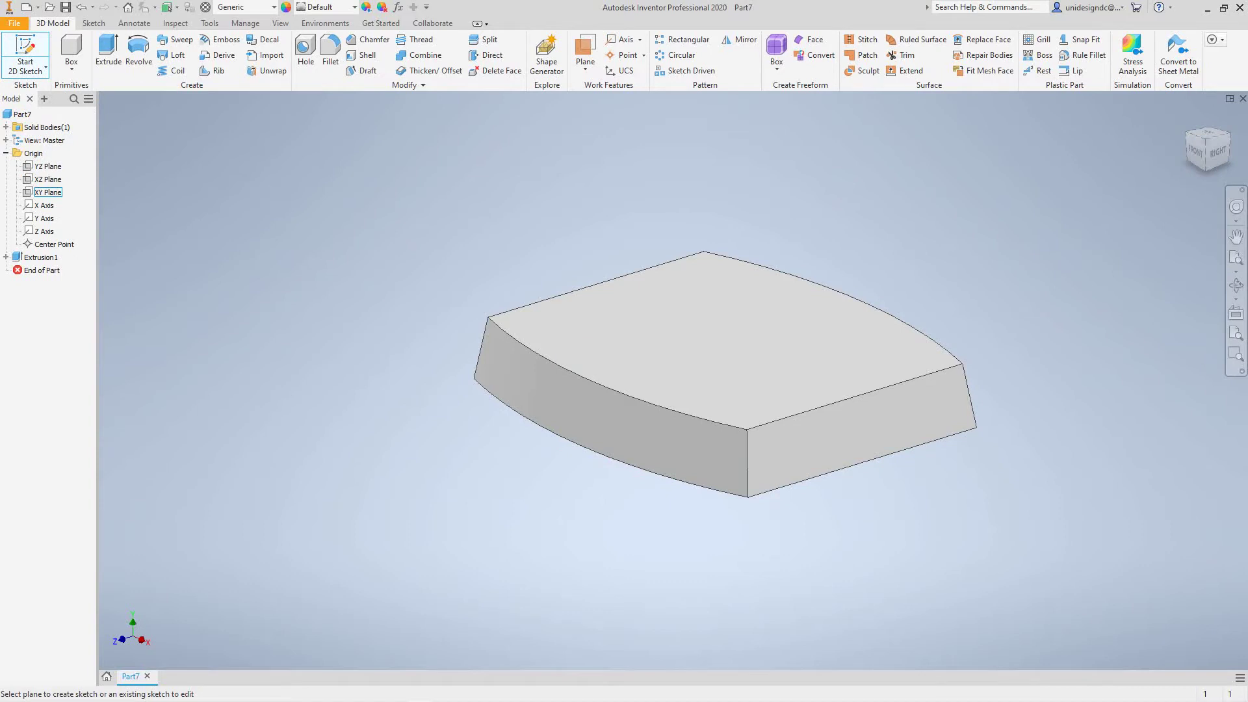
pyautogui.click(48, 191)
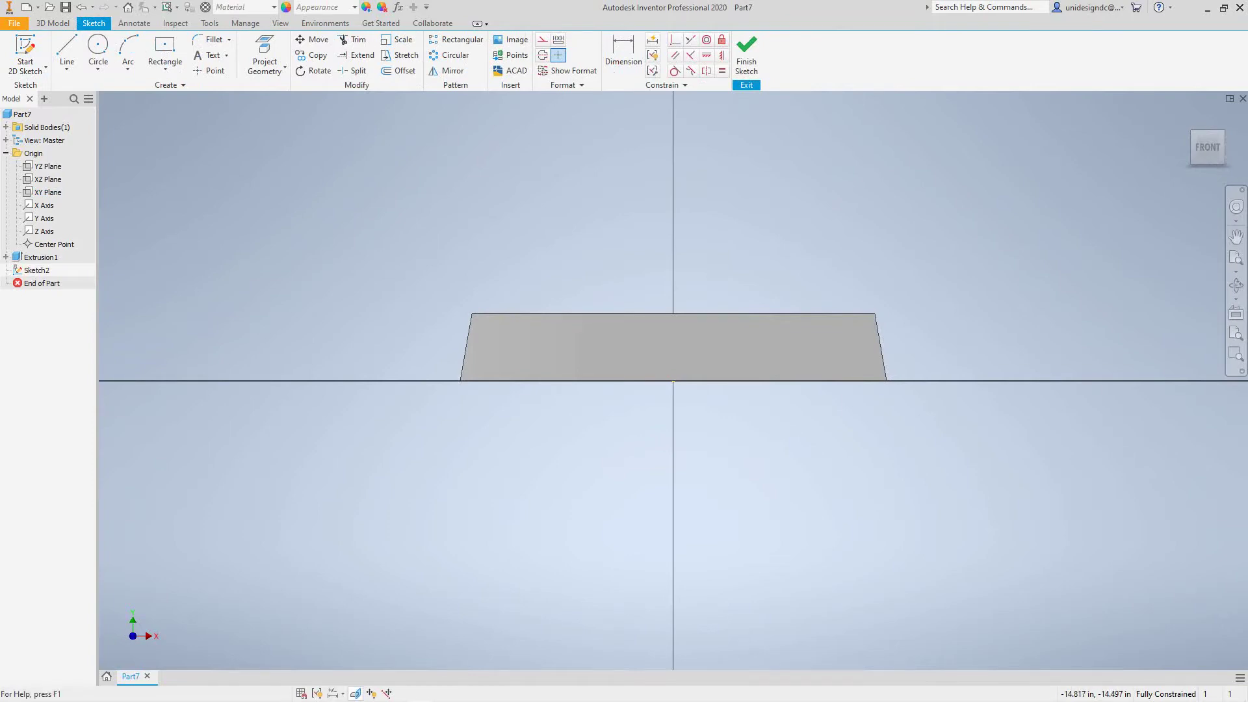
pyautogui.click(356, 693)
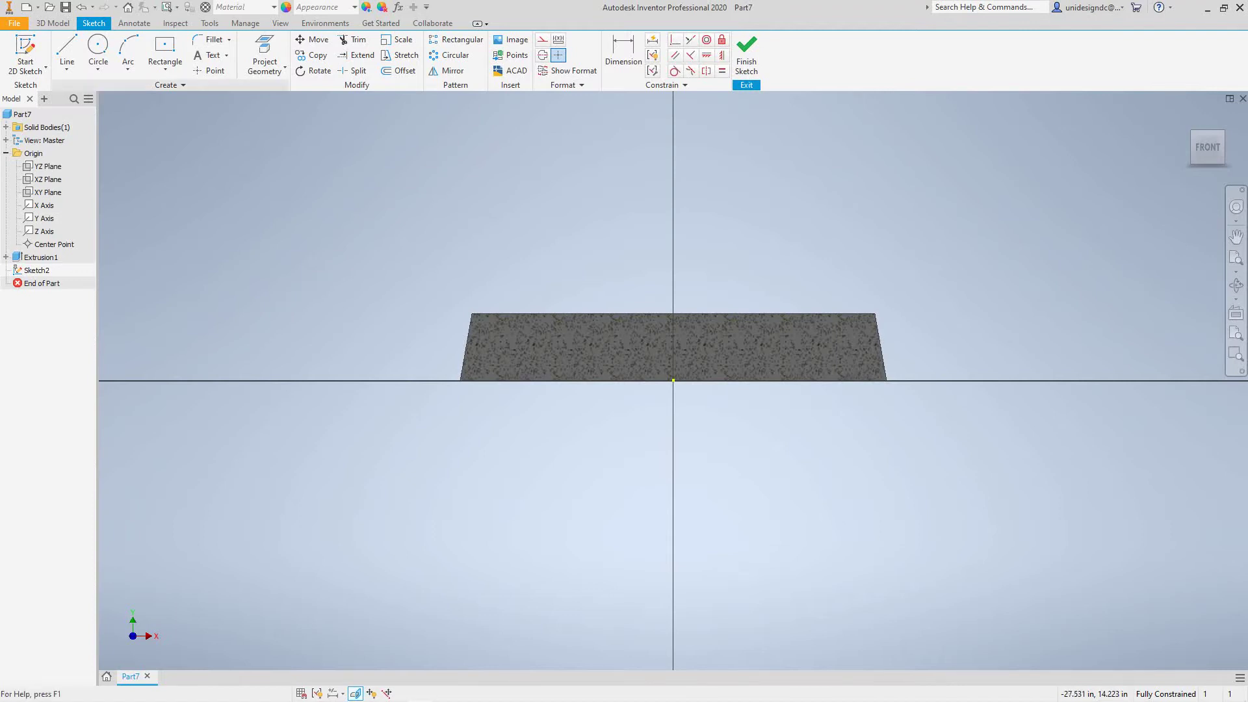
# Draw a wavy five-point interpolation spline across the body's section, from about 10.5 in left of the origin to about 10.9 in right
pyautogui.click(67, 70)
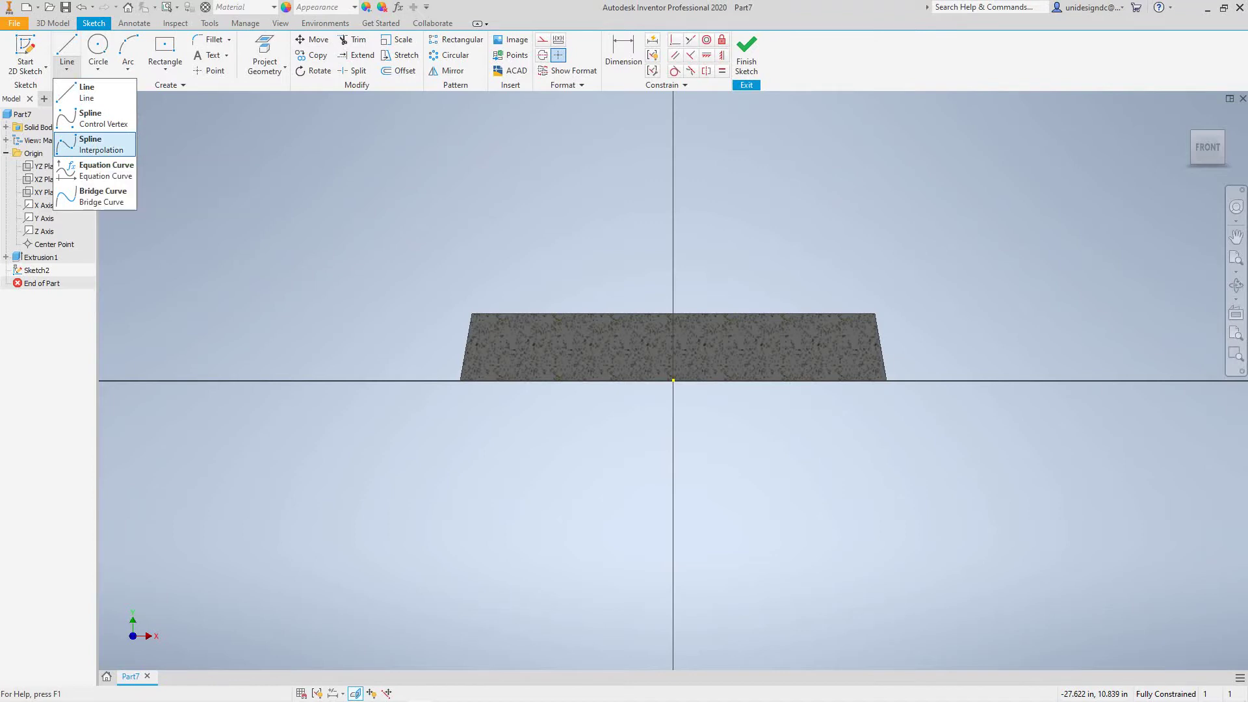
pyautogui.click(98, 145)
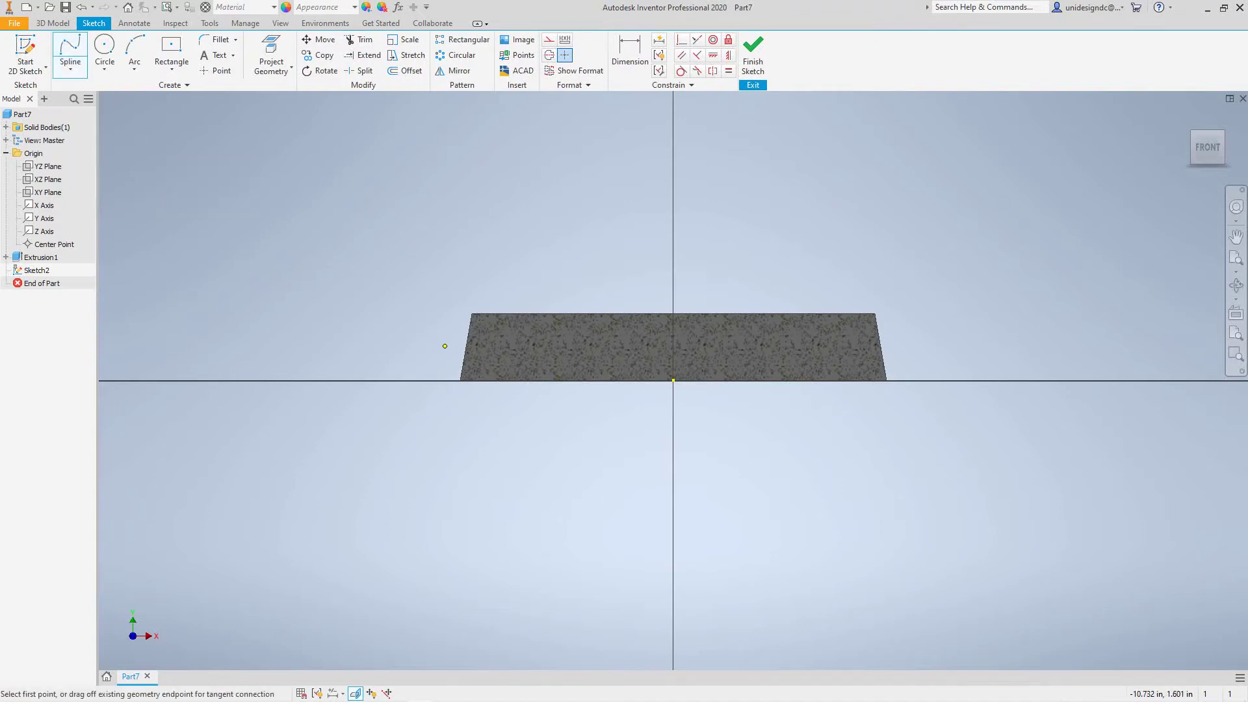
pyautogui.click(450, 346)
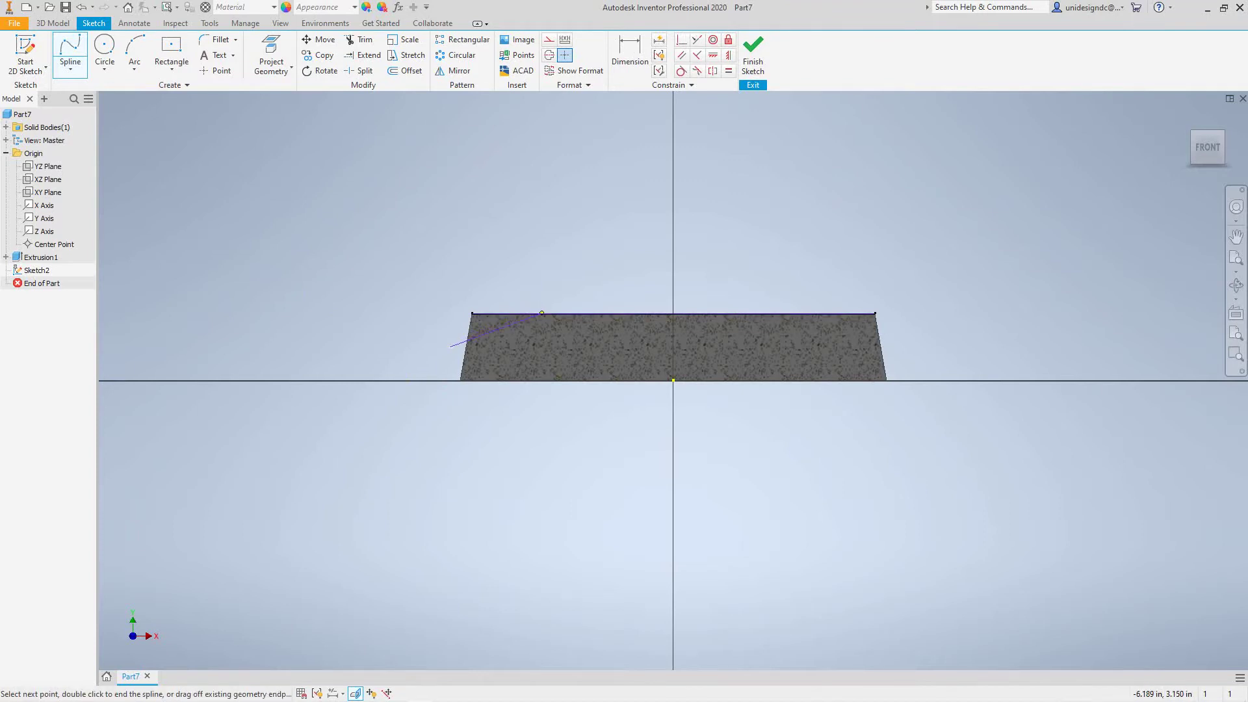
pyautogui.click(542, 312)
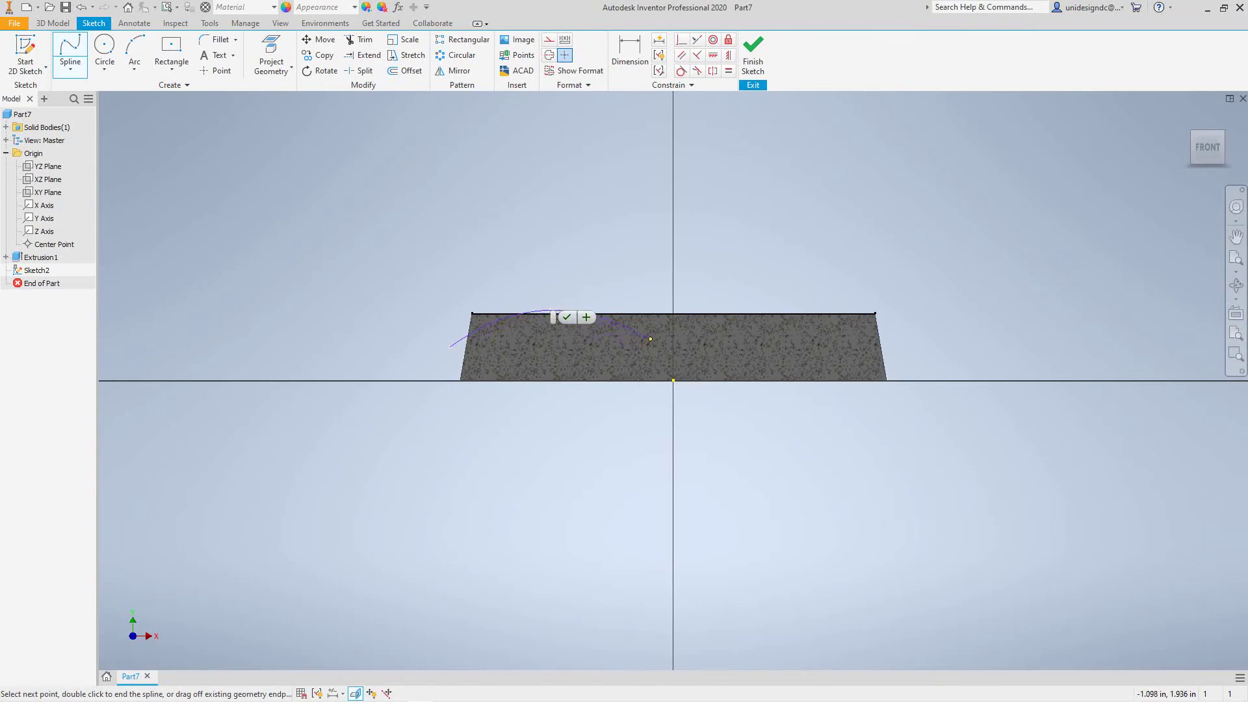
pyautogui.click(650, 338)
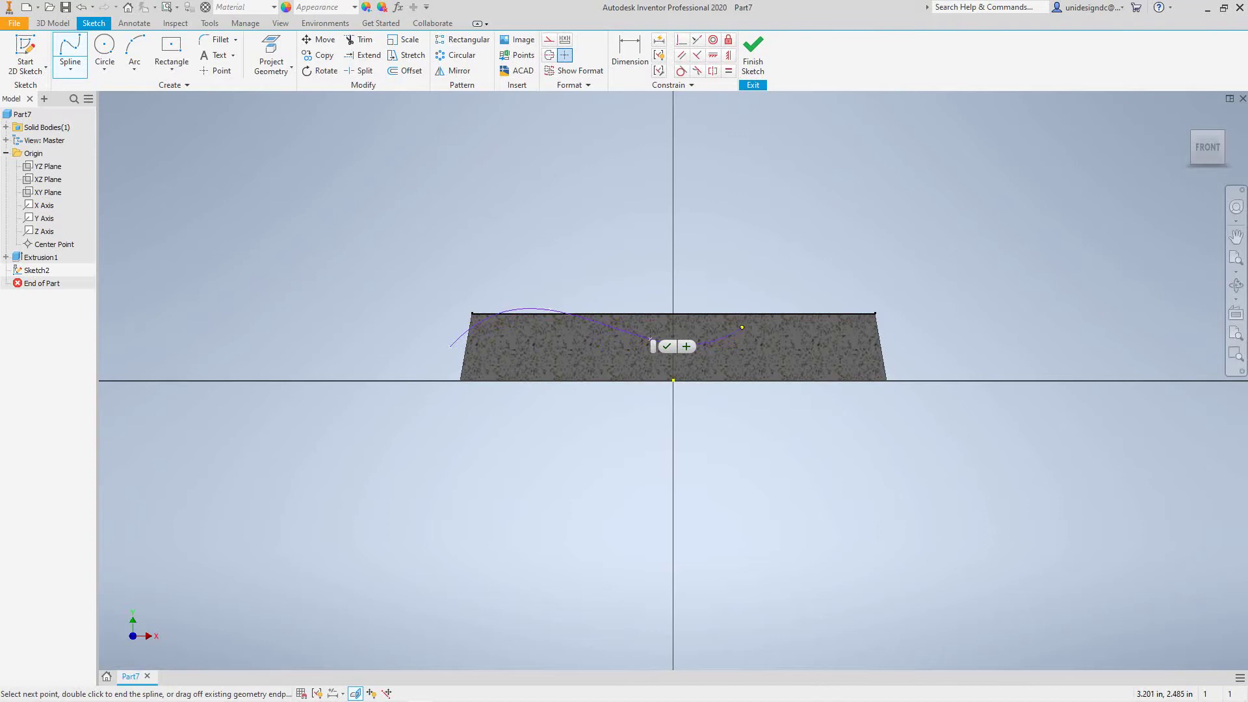
pyautogui.click(741, 327)
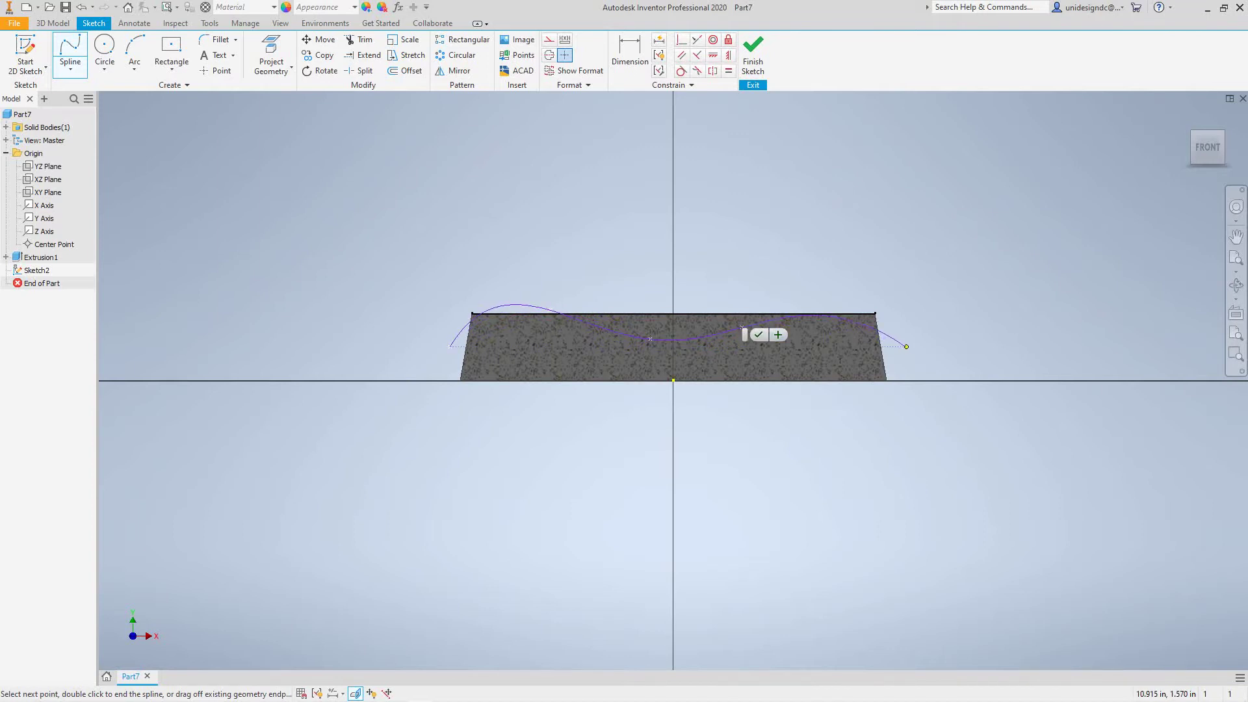
pyautogui.click(906, 347)
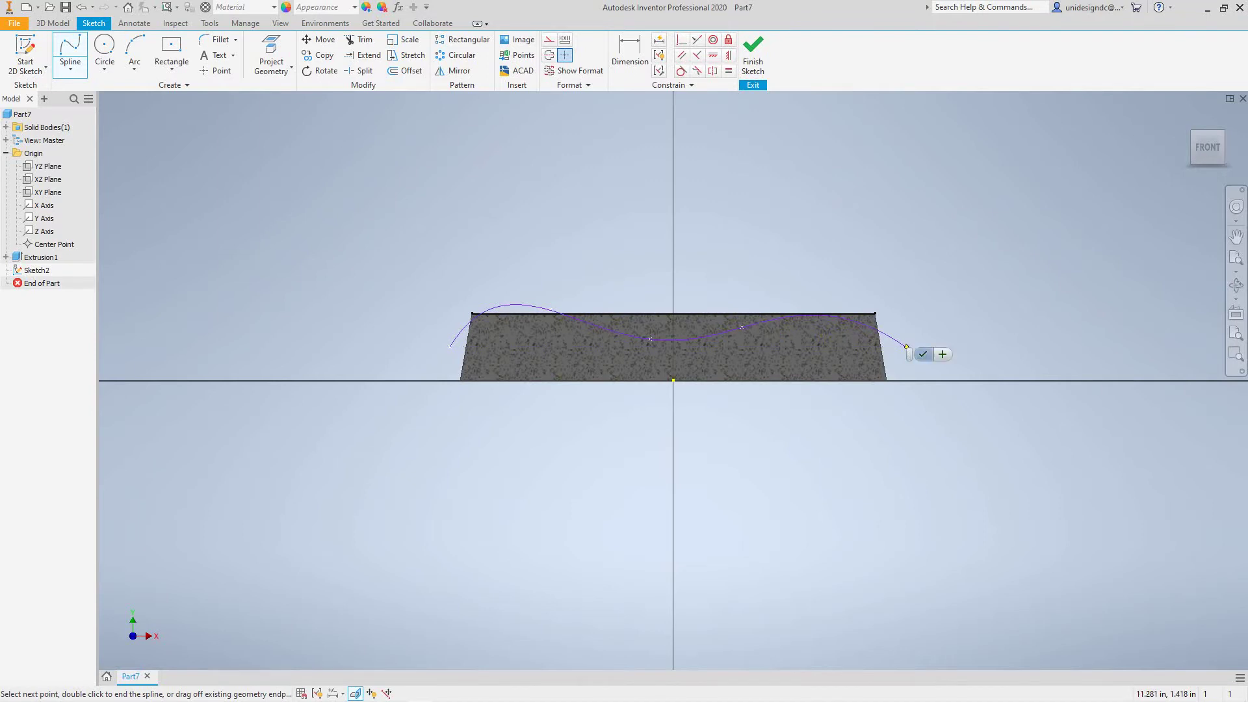
pyautogui.press('Return')
pyautogui.press('Escape')
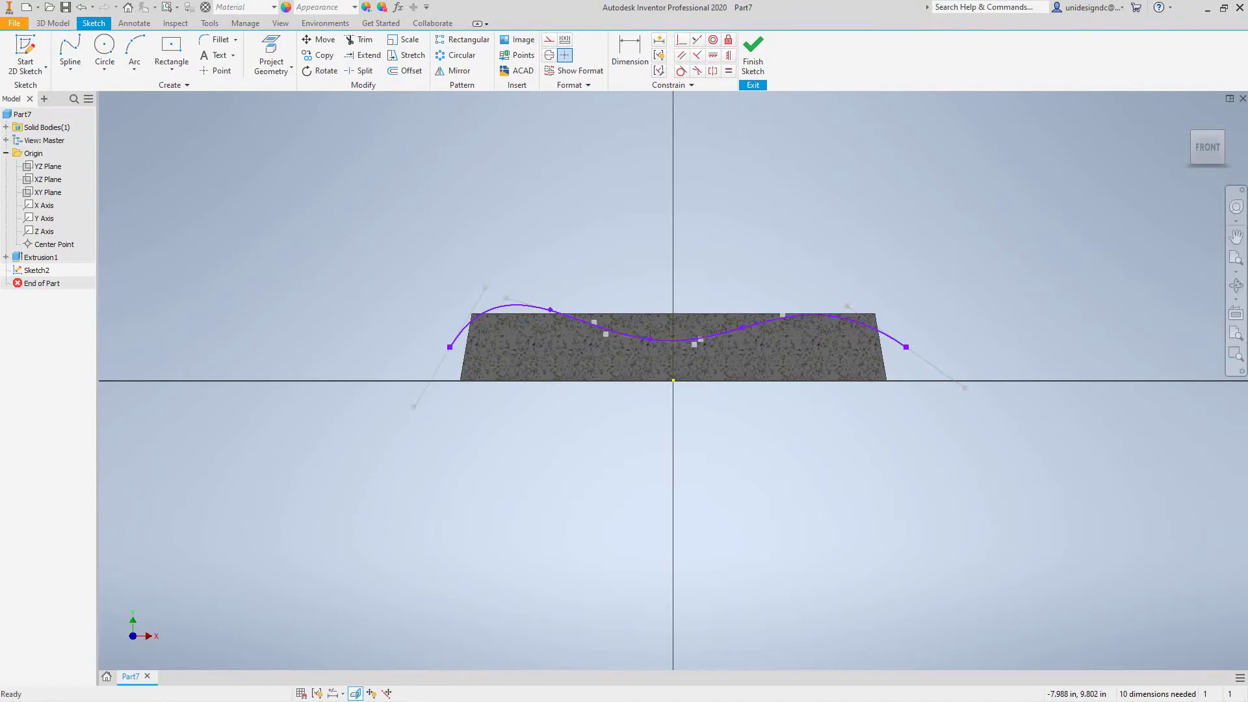
pyautogui.press('Escape')
# Dimension the horizontal distance from the spline's left endpoint to the origin as 10.5 in
pyautogui.press('d')
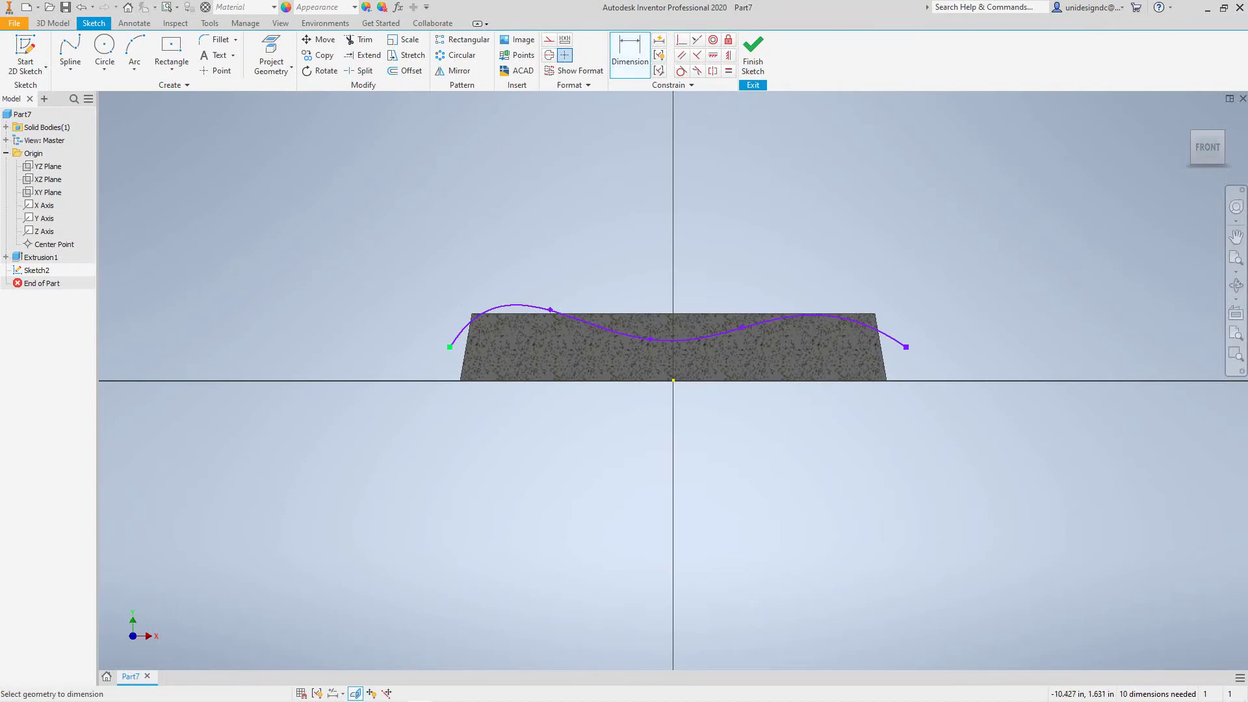
pyautogui.click(673, 381)
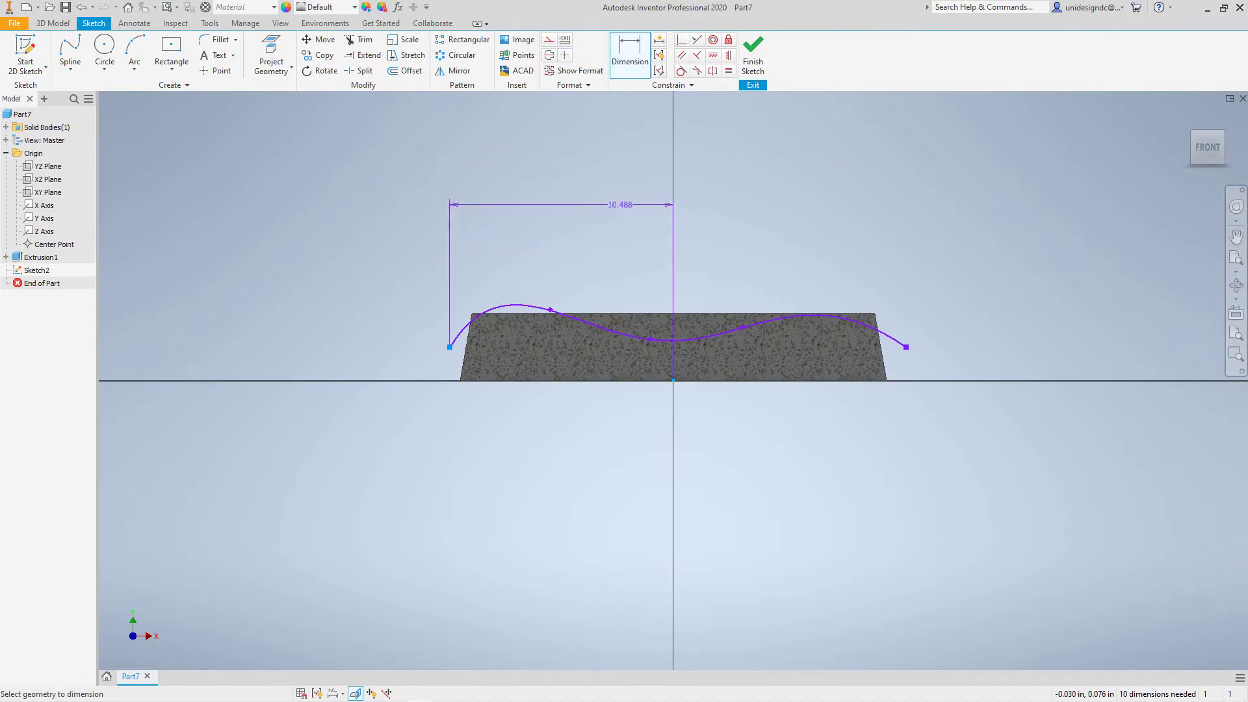
pyautogui.click(561, 154)
pyautogui.click(560, 154)
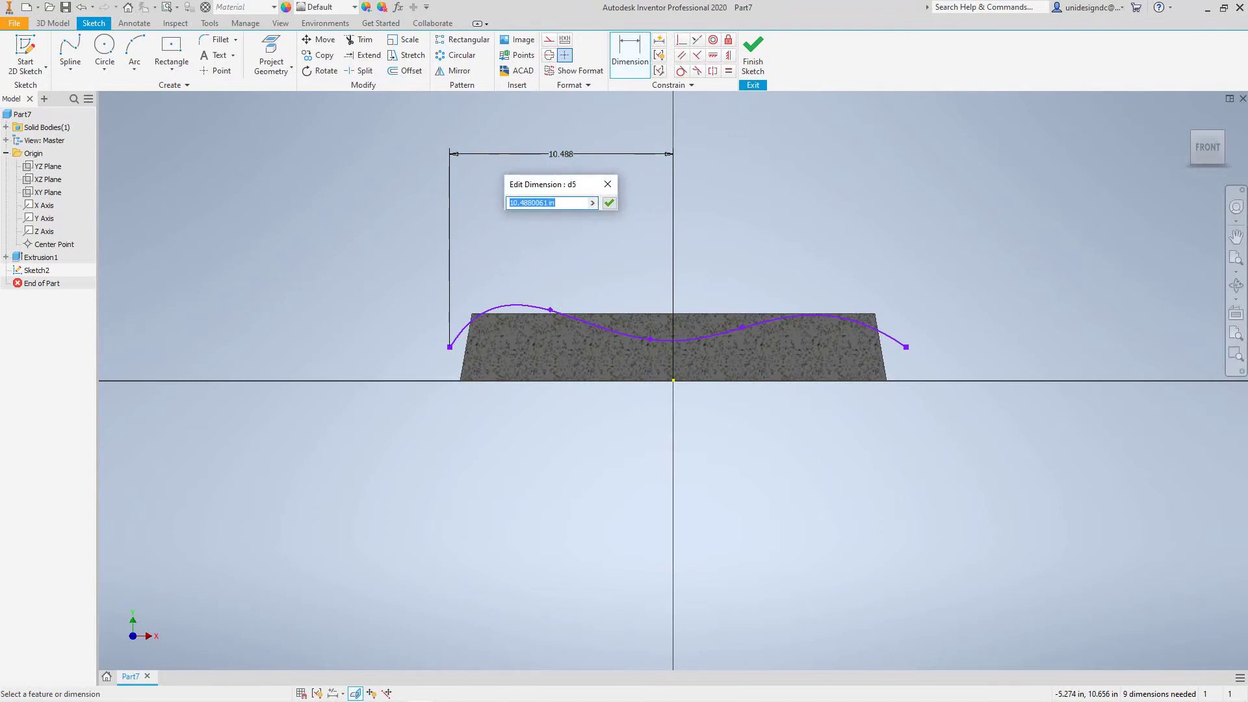
pyautogui.write('10.5')
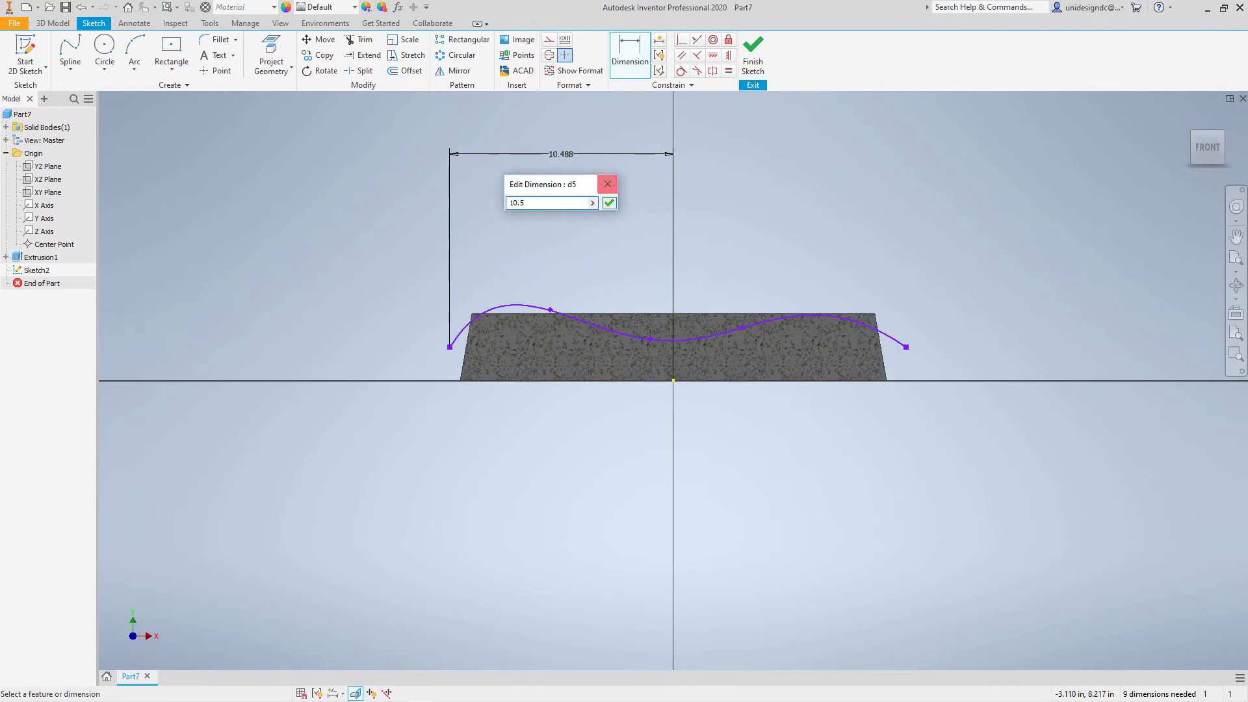
pyautogui.click(609, 202)
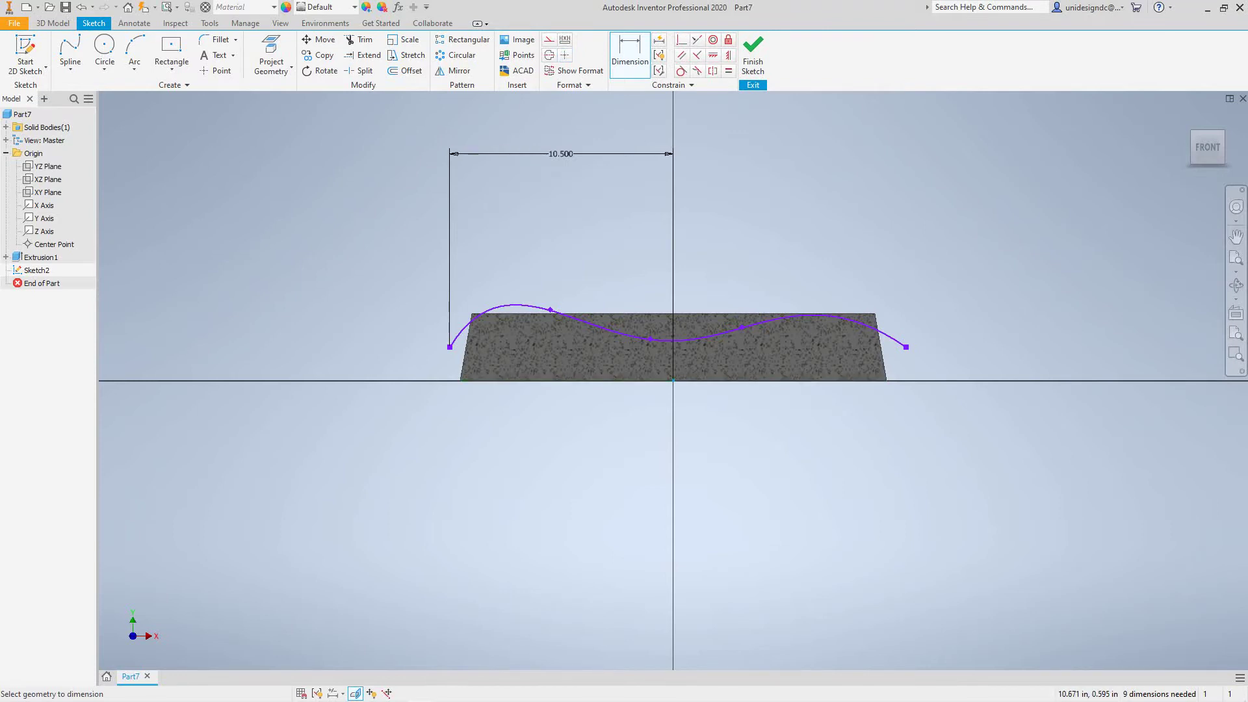
# Dimension the horizontal distance from the origin to the spline's right endpoint as 10 in
pyautogui.click(905, 347)
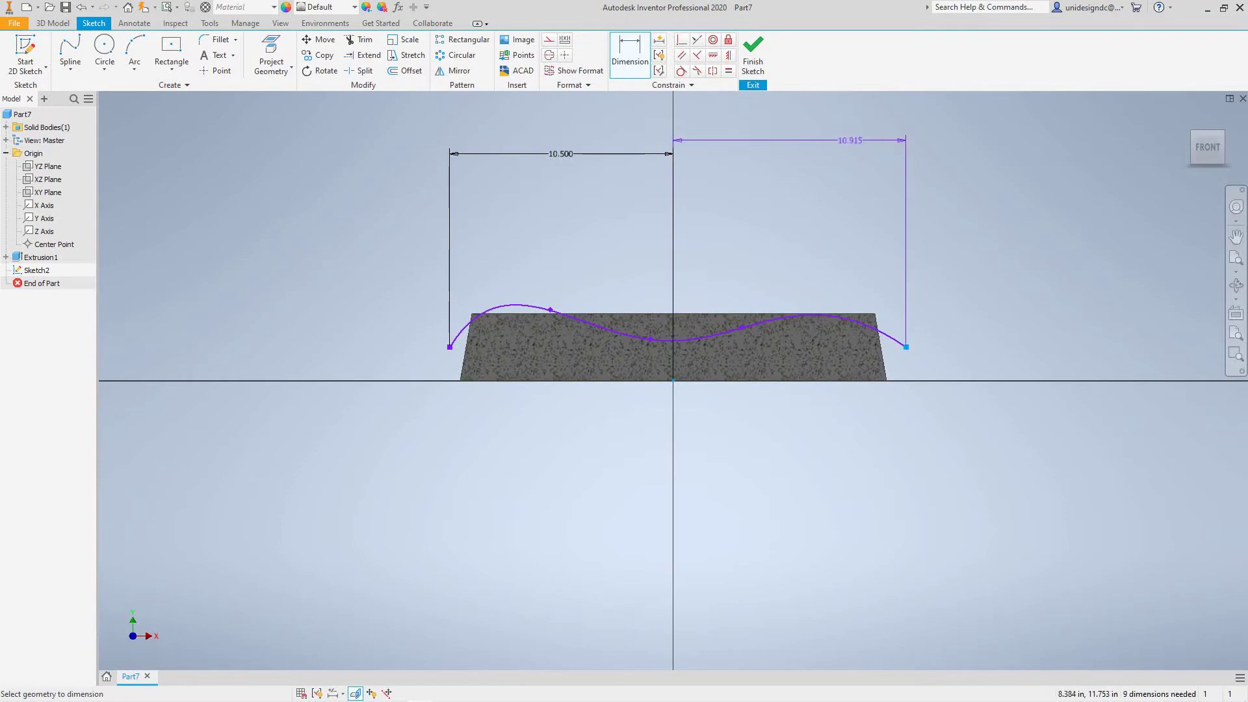
pyautogui.click(845, 154)
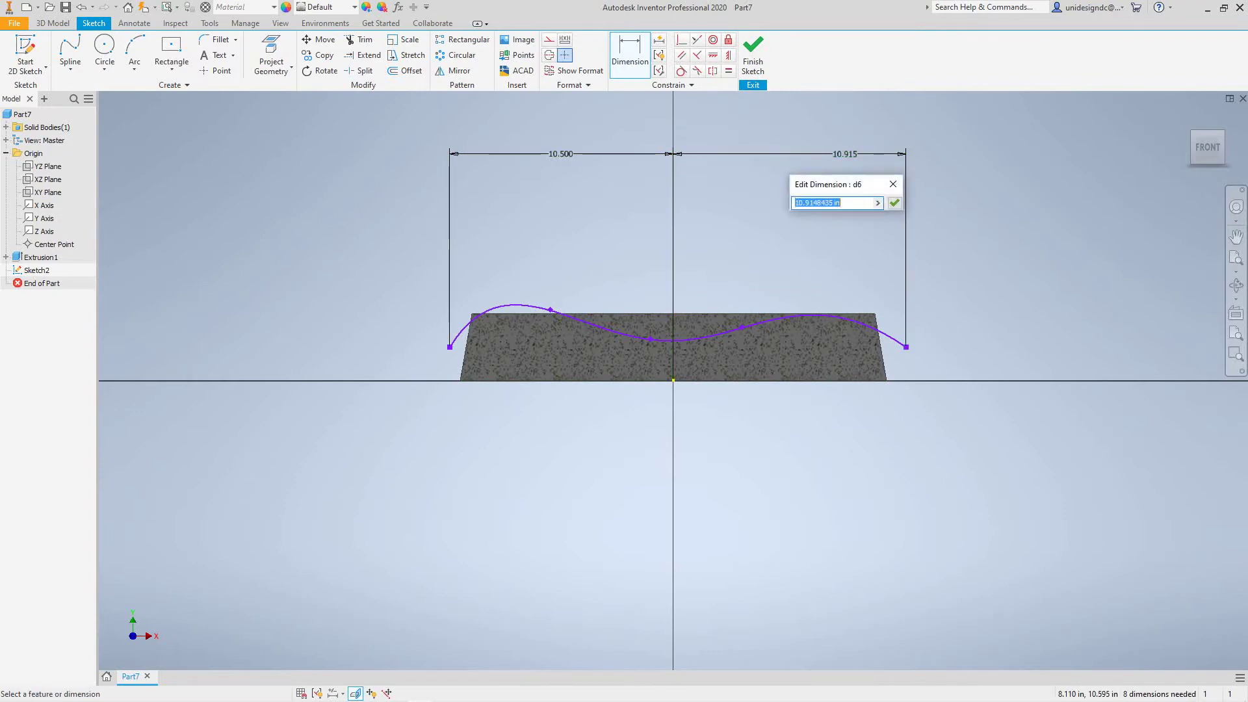
pyautogui.write('10')
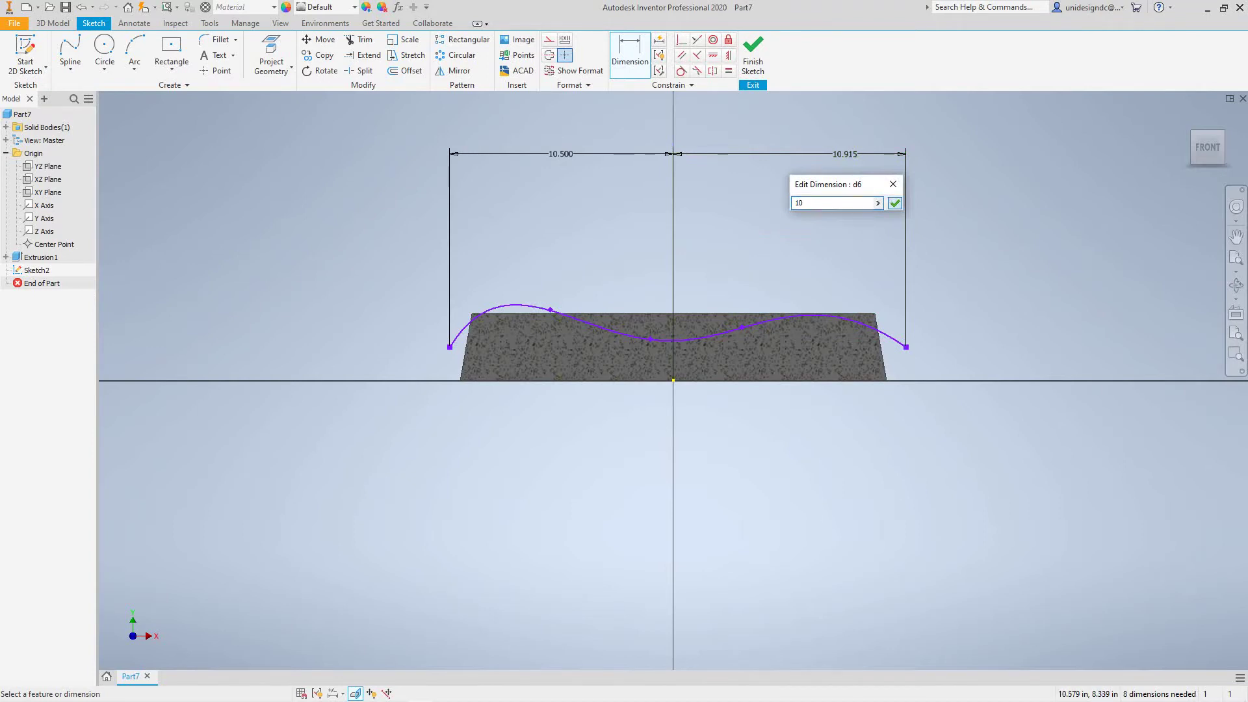
pyautogui.press('Return')
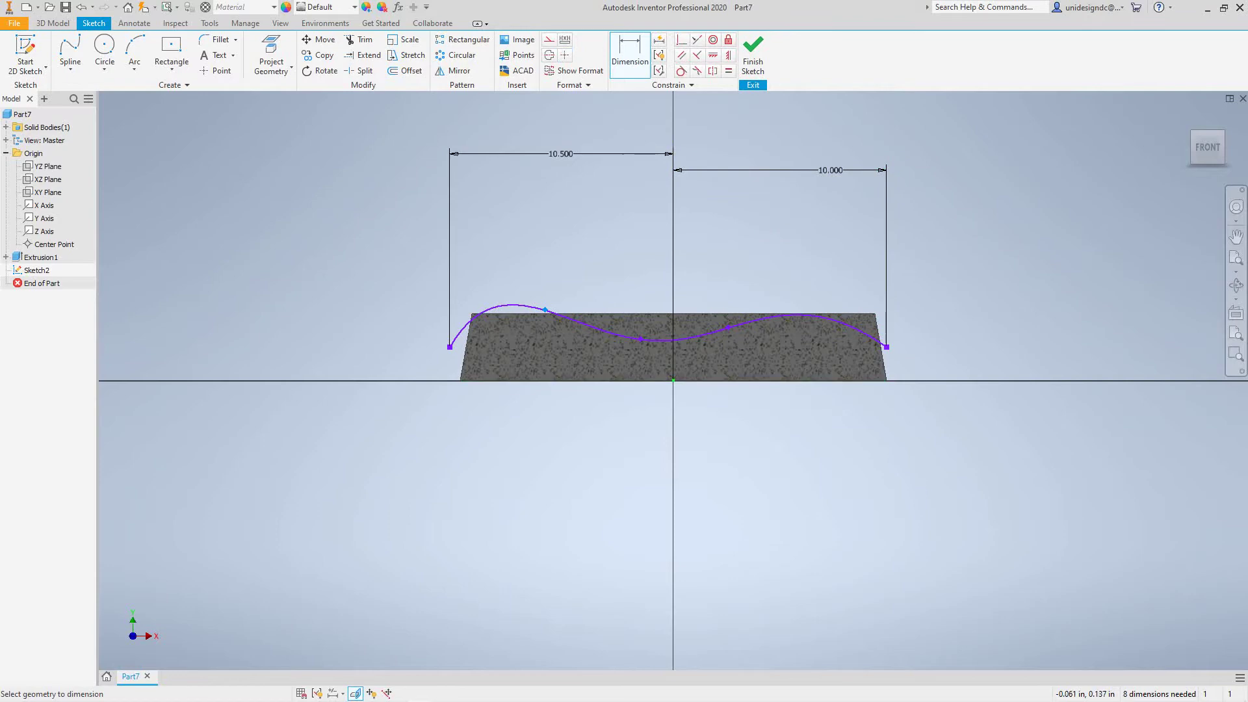
# Dimension the horizontal distance from the spline's second point from the left to the origin as 6.5 in
pyautogui.click(673, 273)
pyautogui.click(608, 223)
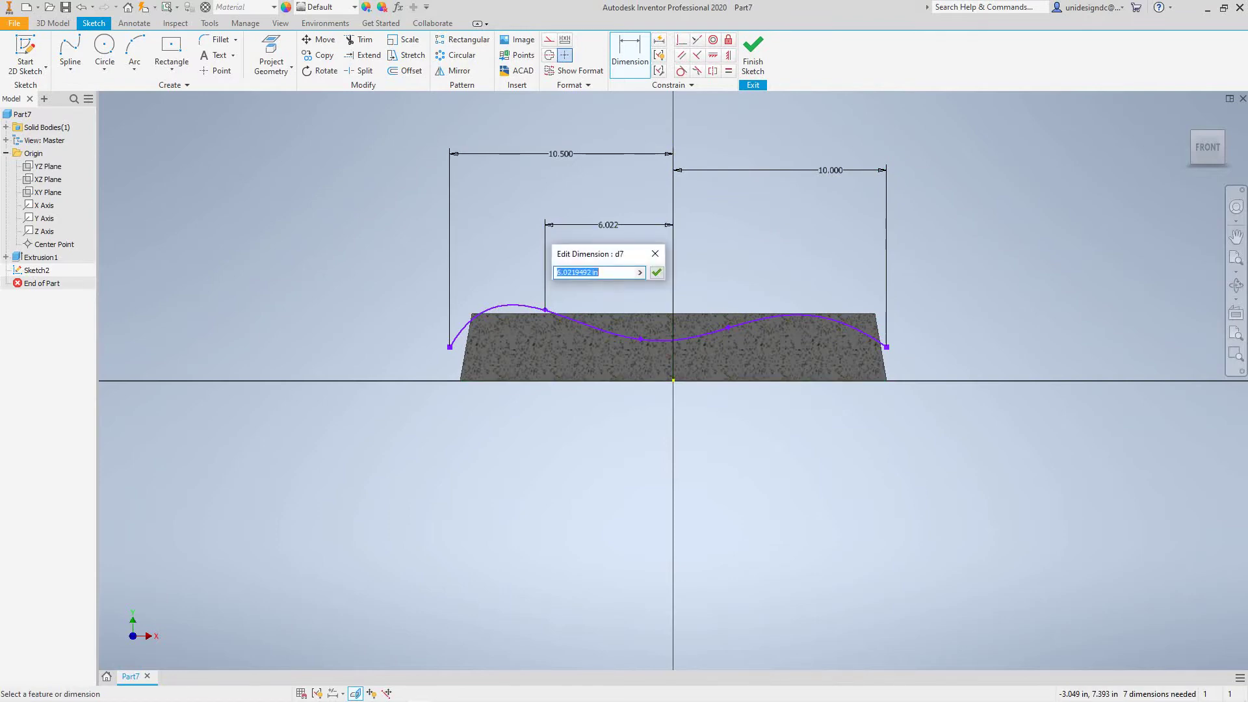
pyautogui.write('6.5')
pyautogui.click(656, 272)
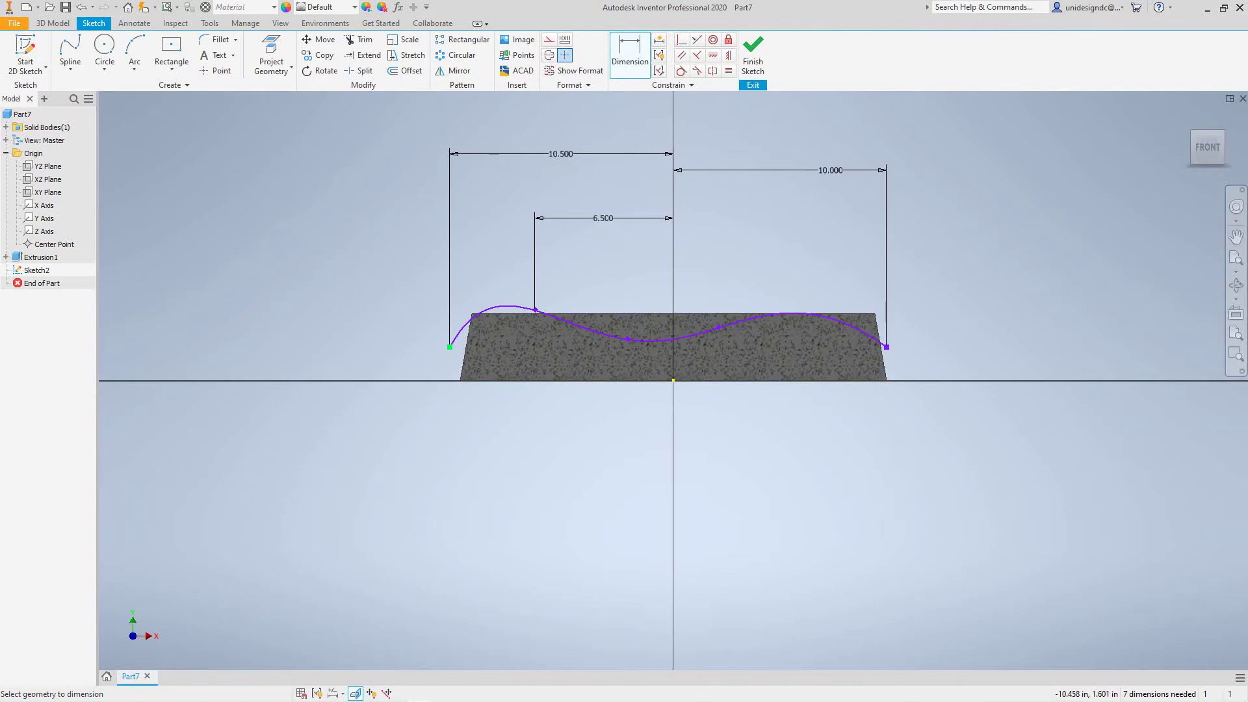
# Dimension the height of the spline's left endpoint above the origin as 1.375 in
pyautogui.moveTo(451, 346)
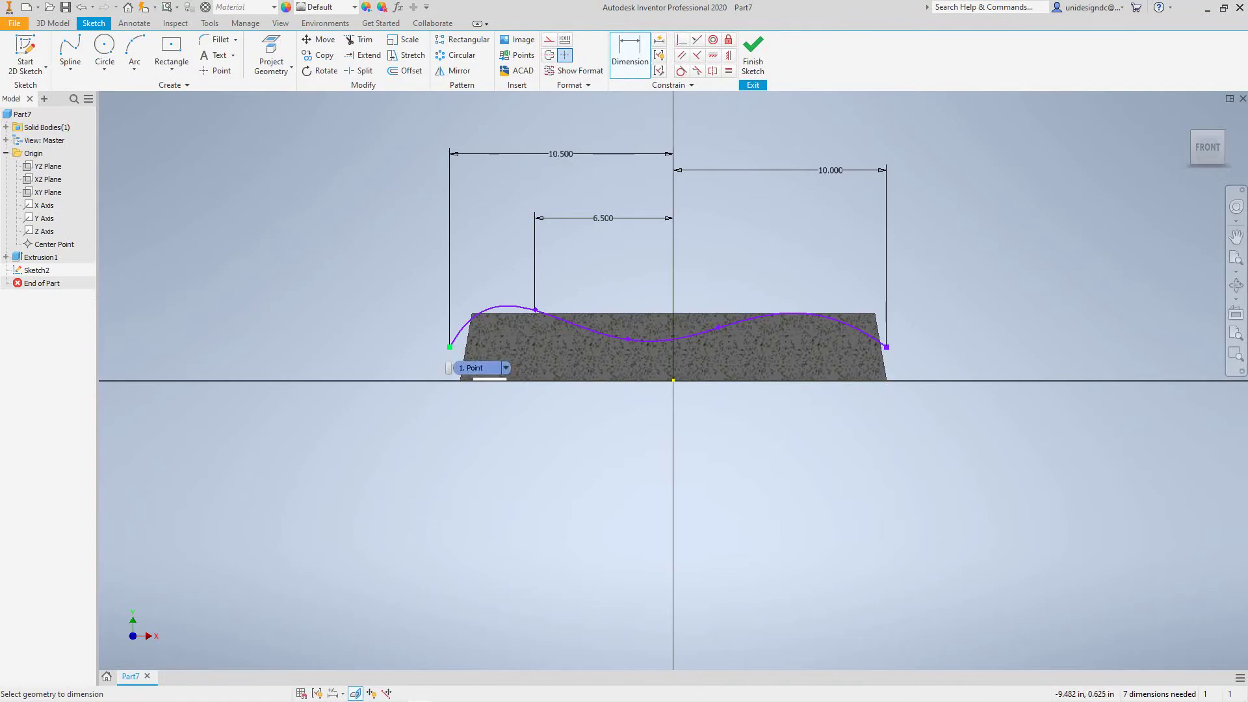
pyautogui.click(471, 367)
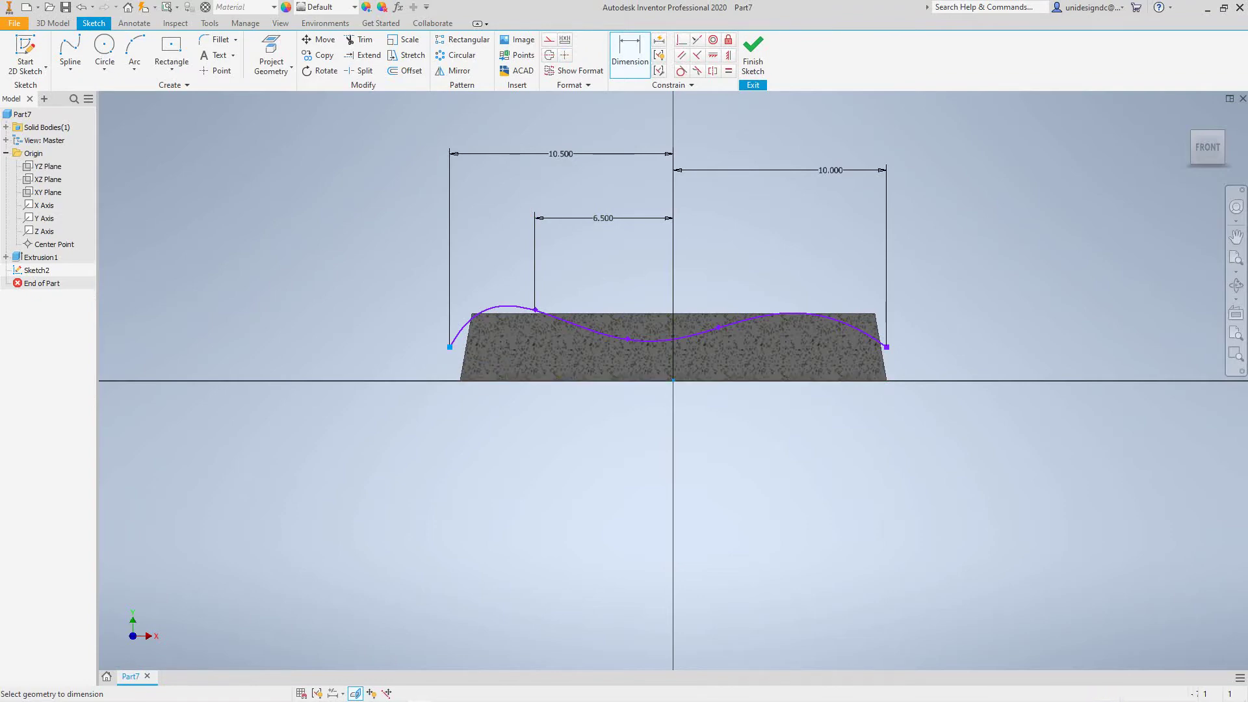
pyautogui.click(673, 381)
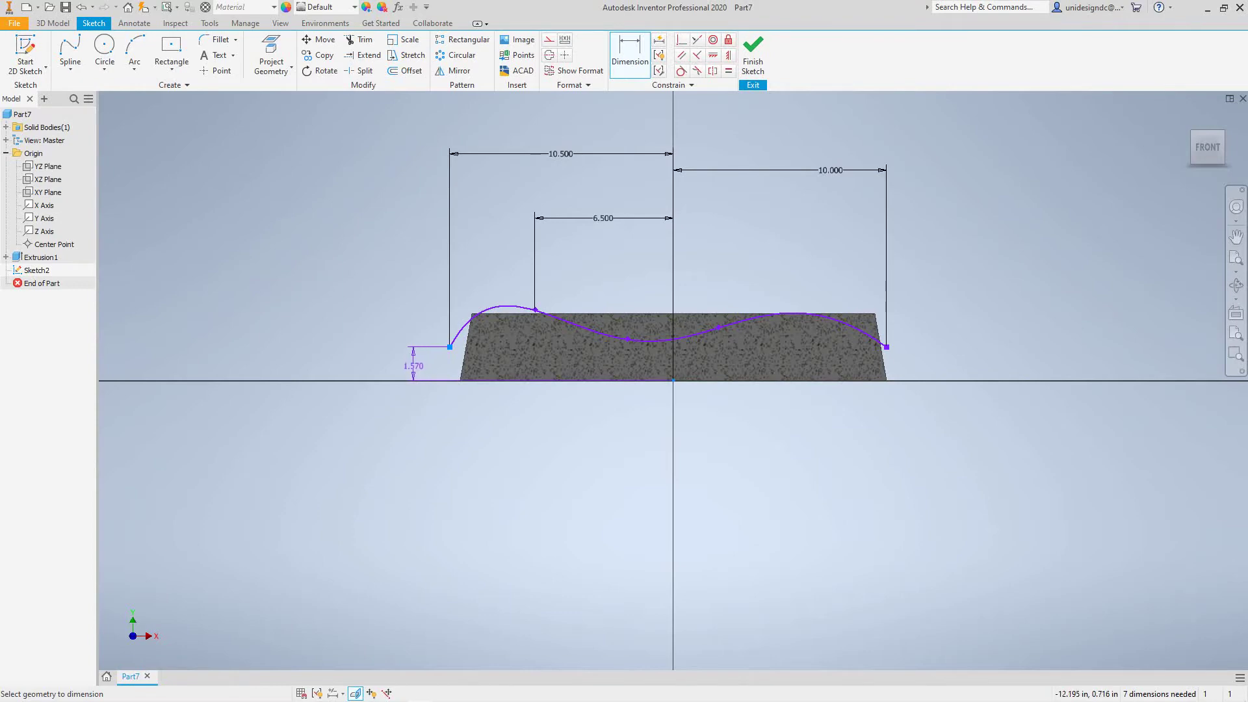
pyautogui.click(376, 363)
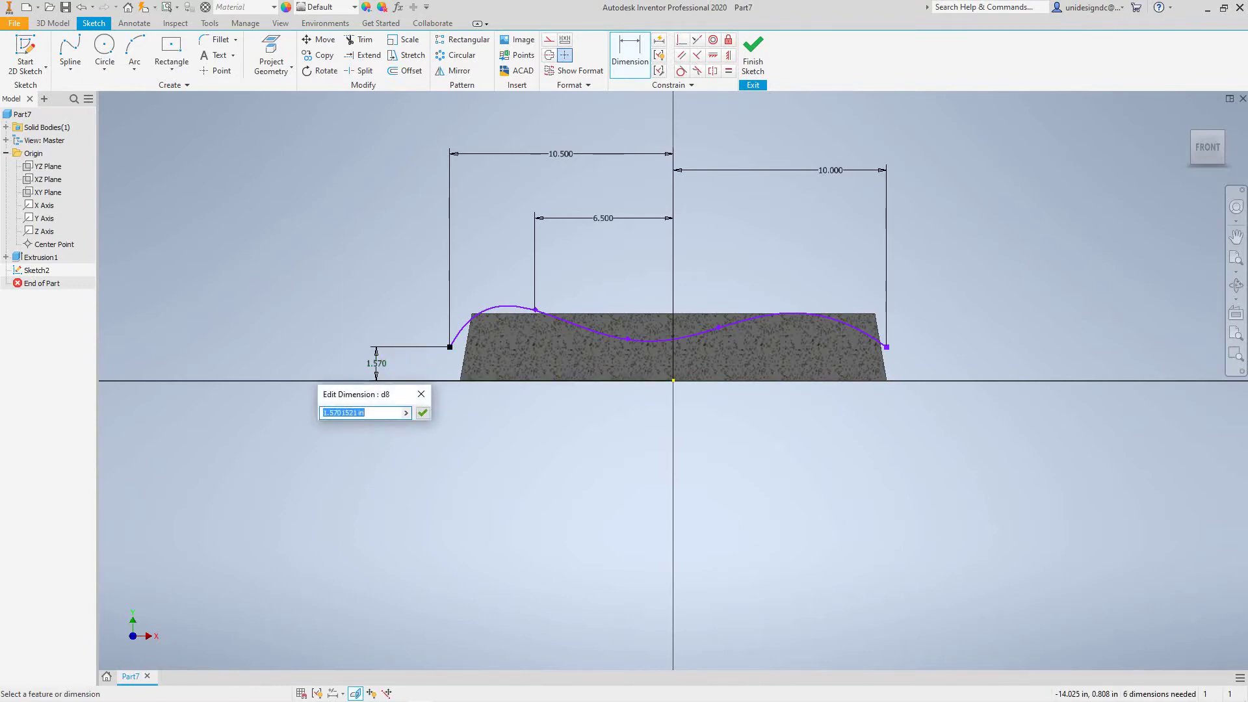
pyautogui.write('1.375')
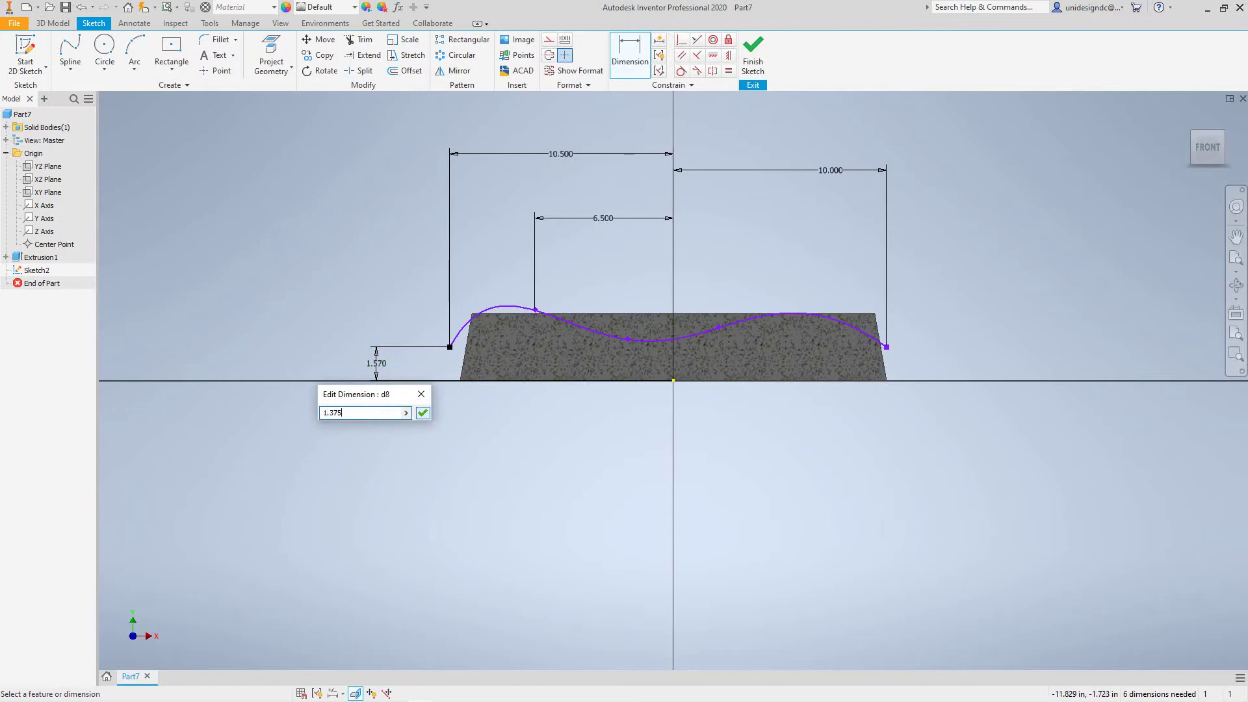
pyautogui.click(422, 413)
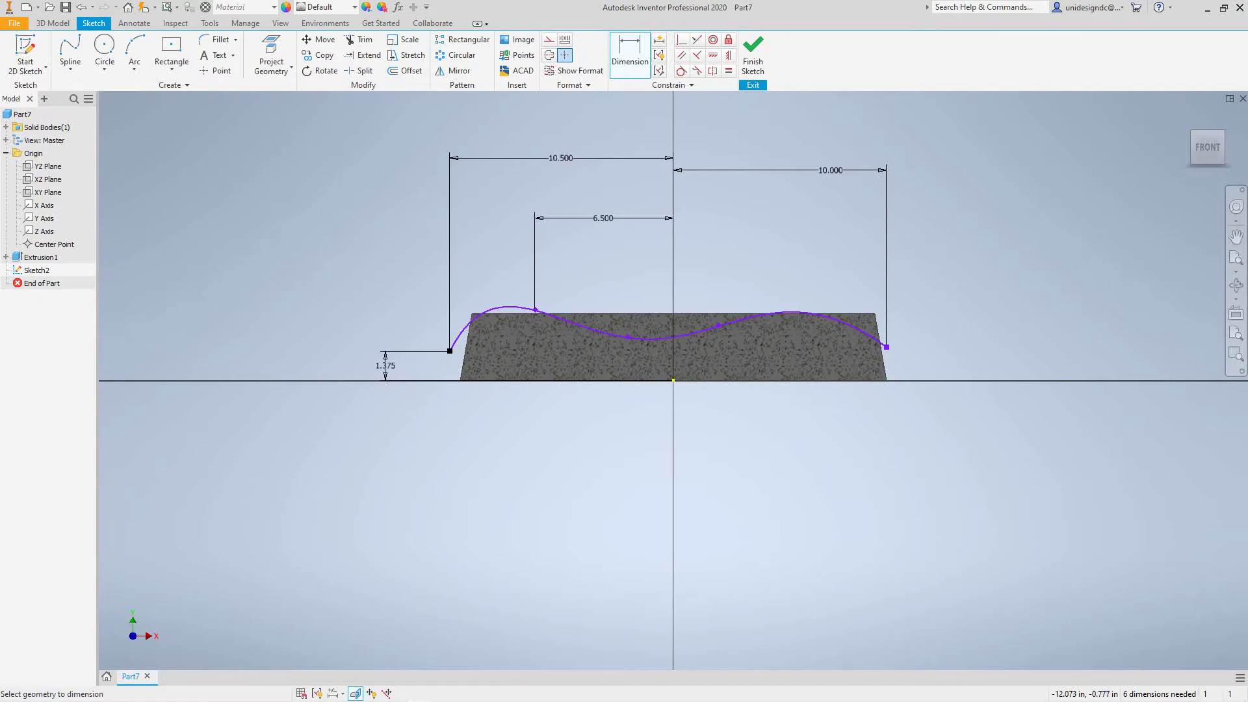
# Dimension the height of the spline's second point from the left above the origin as 3.1 in
pyautogui.click(535, 310)
pyautogui.click(673, 380)
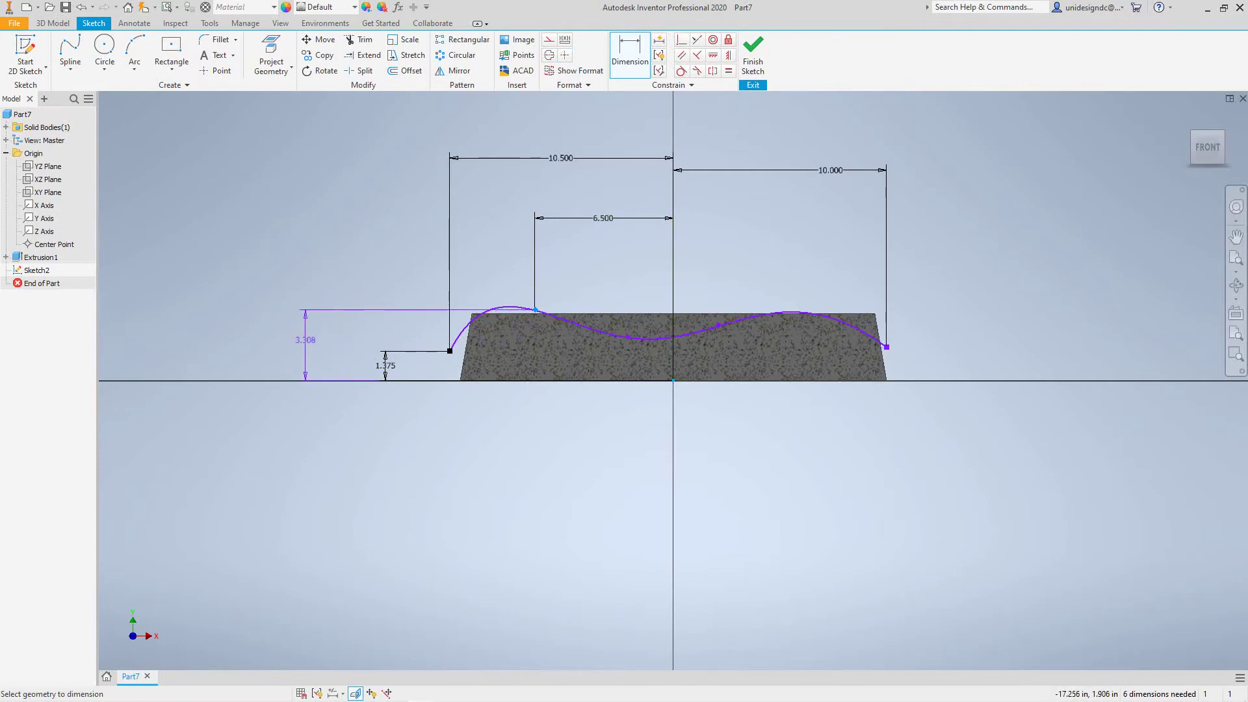
pyautogui.click(306, 345)
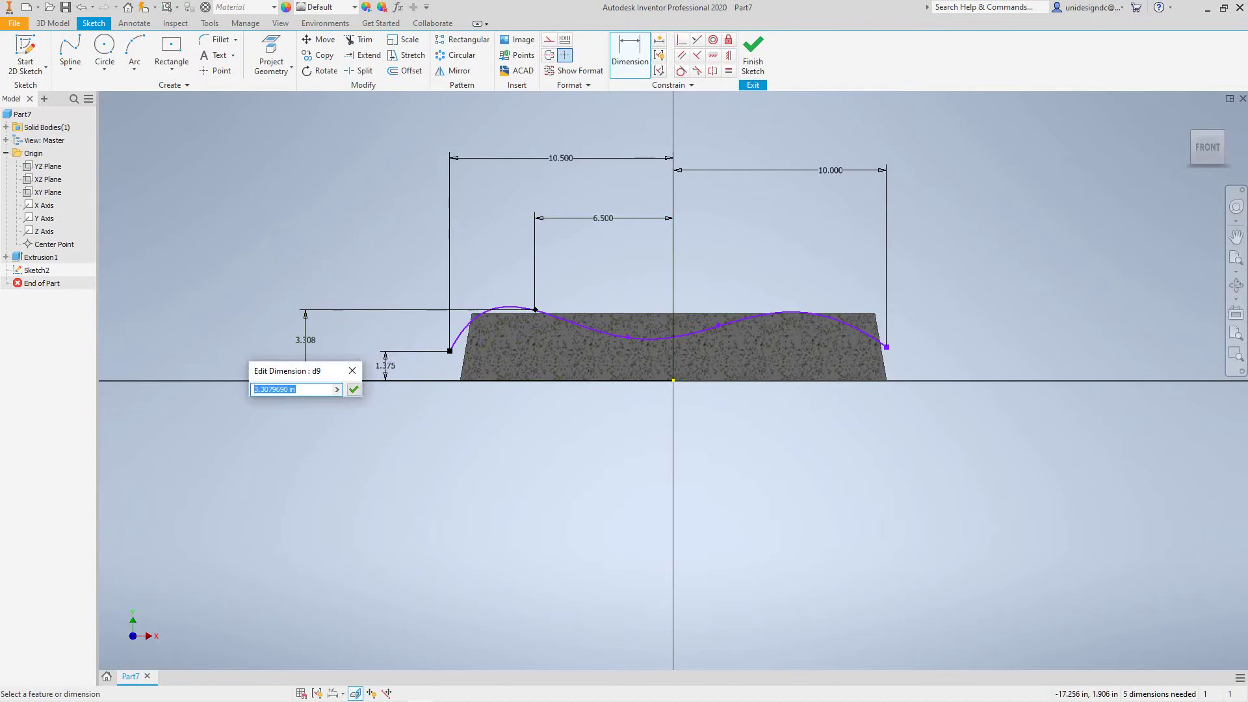
pyautogui.write('3.1')
pyautogui.click(354, 390)
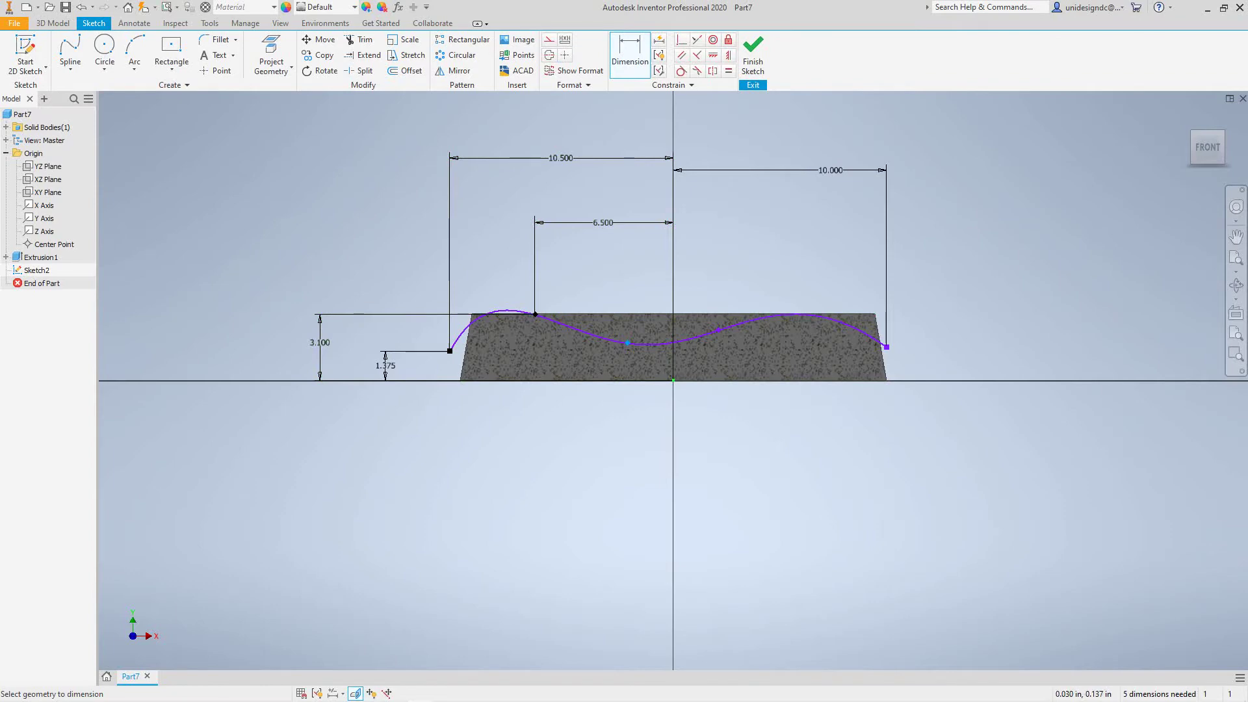
# Dimension the horizontal distance from the spline's middle fit point to the origin as 2 in
pyautogui.click(673, 380)
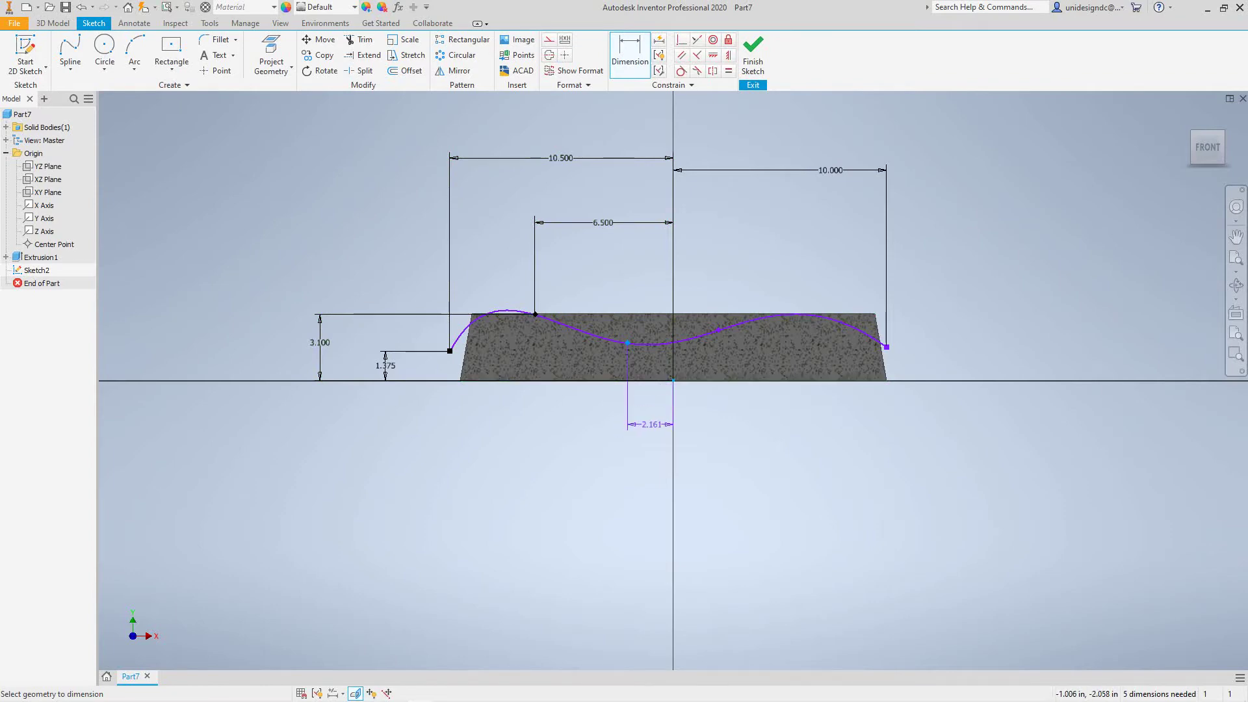
pyautogui.click(650, 424)
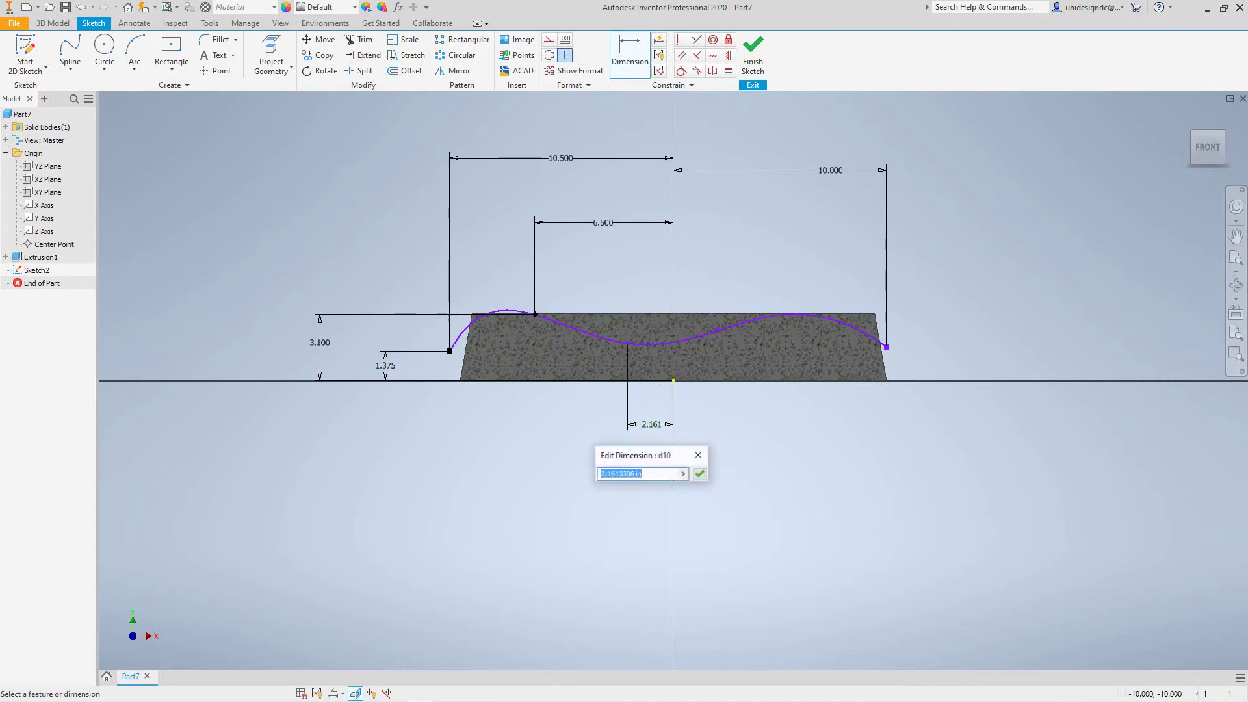
pyautogui.write('2')
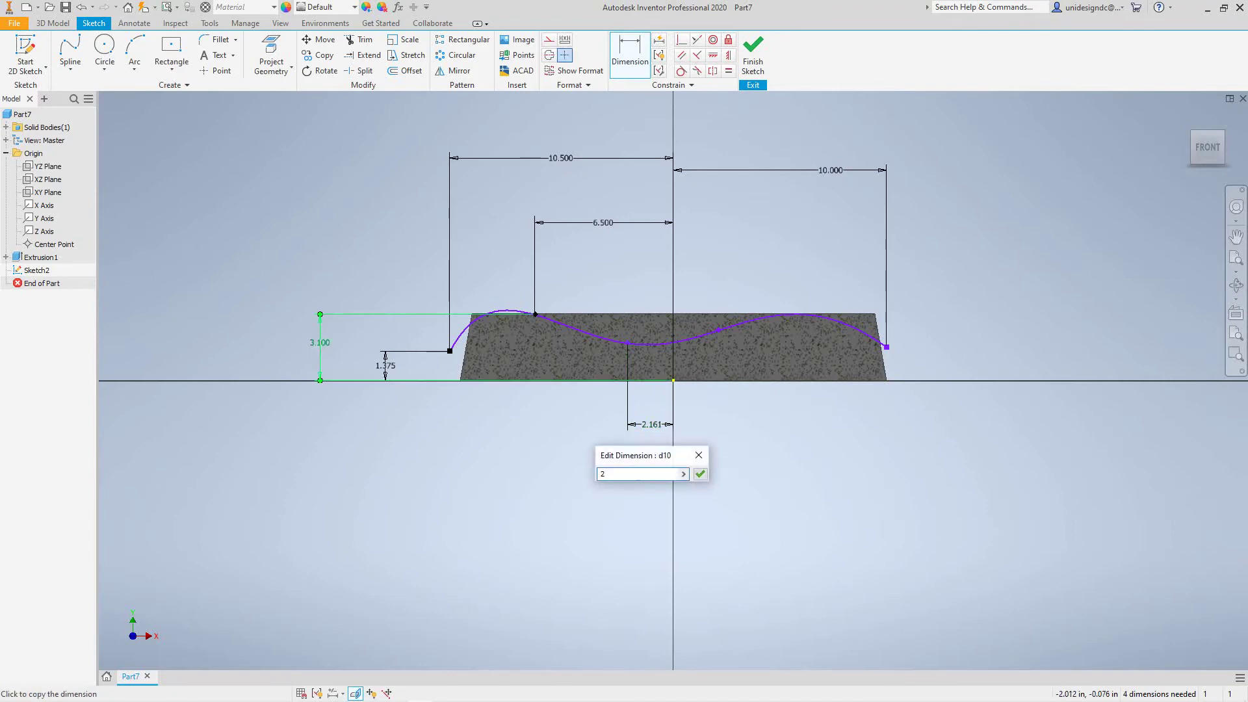
pyautogui.press('Return')
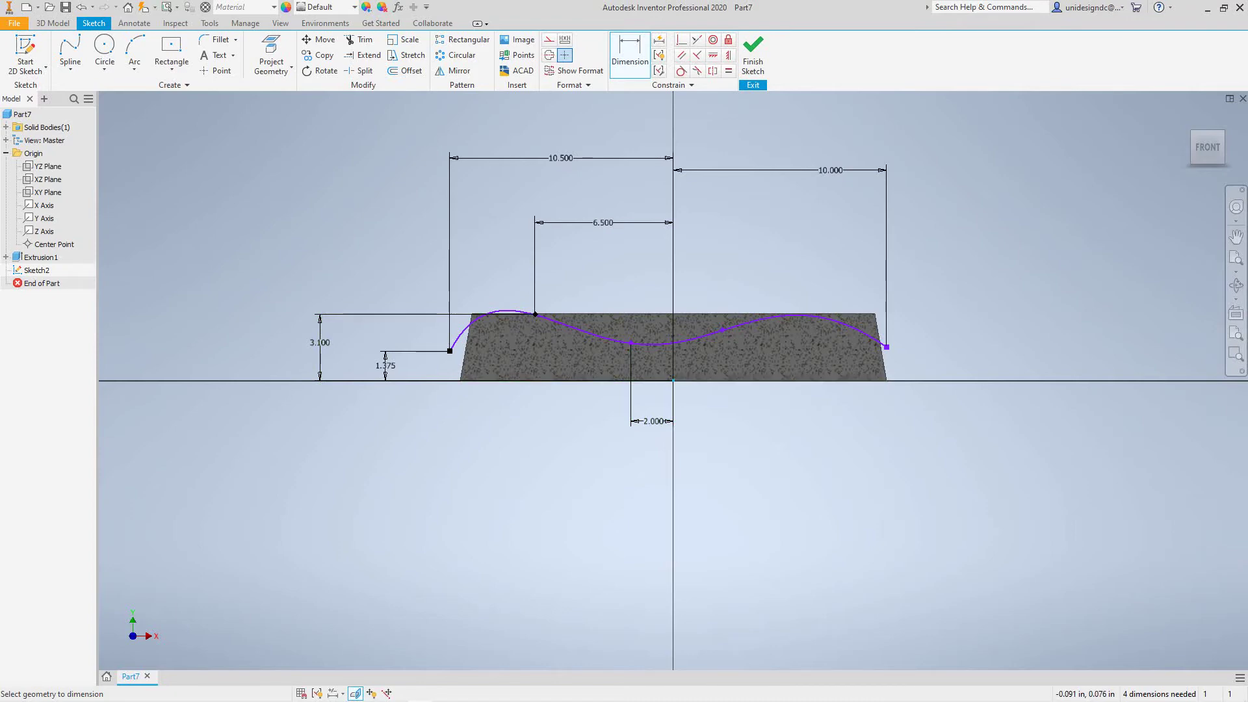
# Dimension the horizontal distance from the spline's fourth point from the left to the origin as 2 in
pyautogui.click(722, 330)
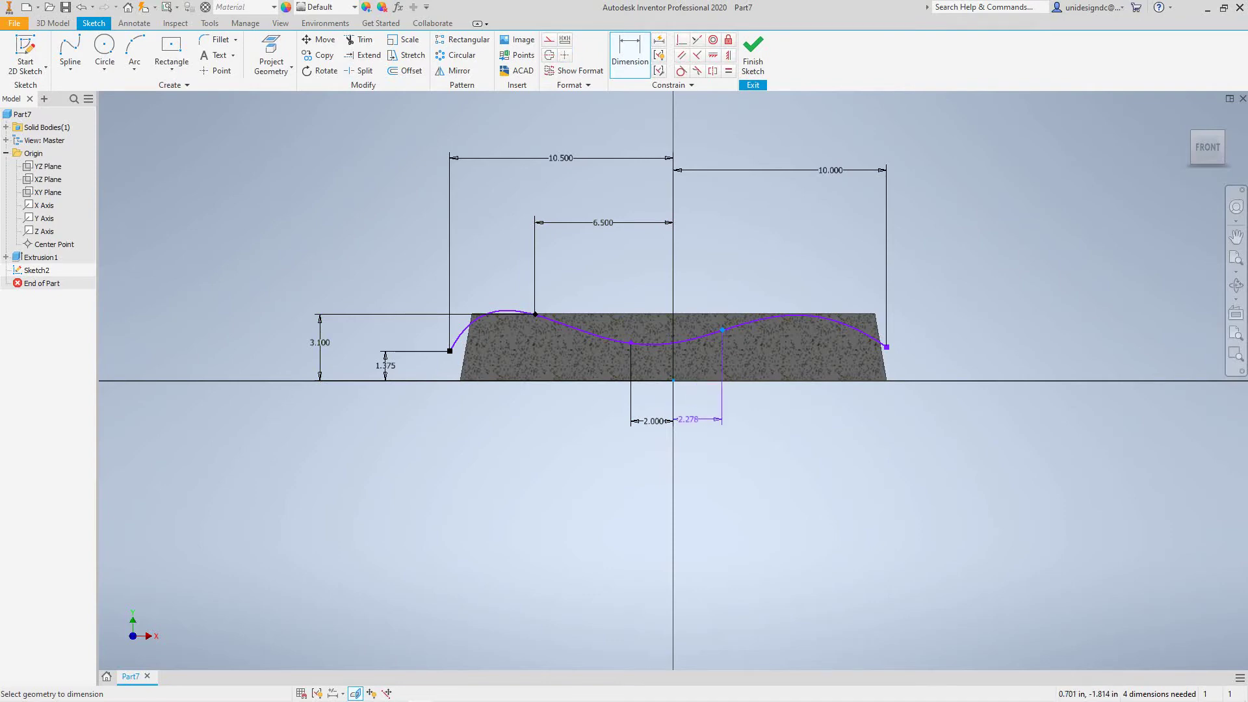
pyautogui.click(699, 421)
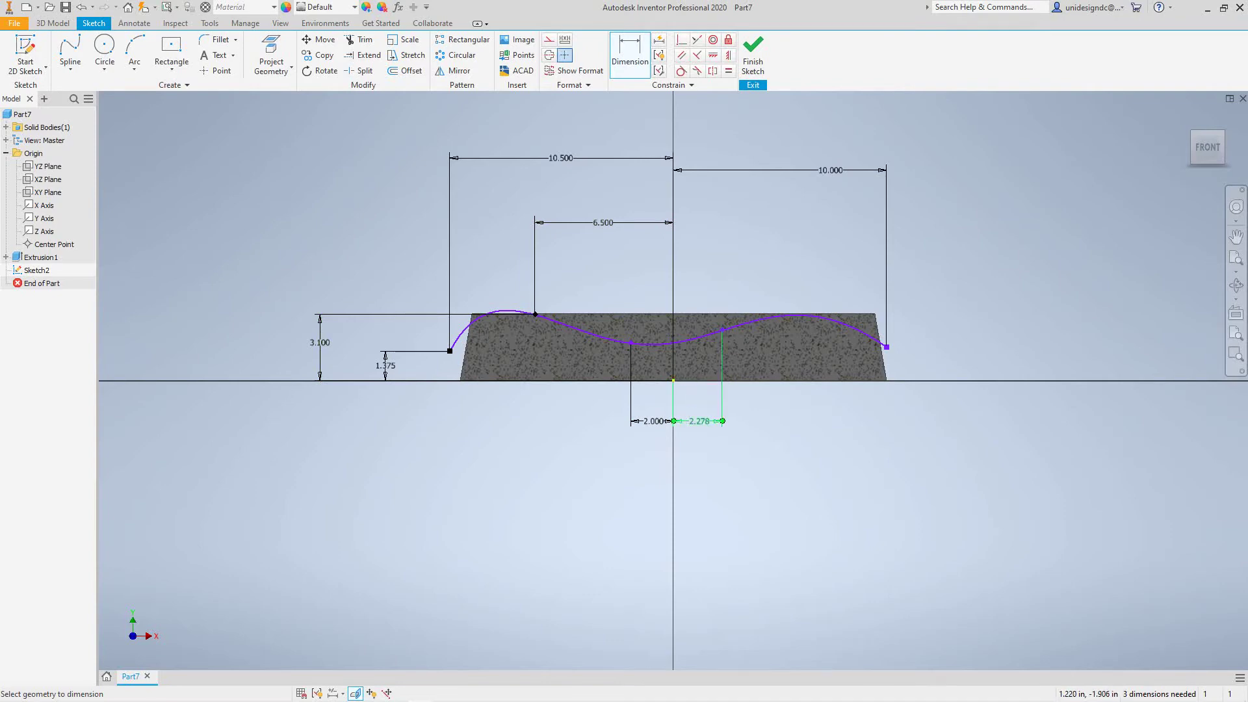
pyautogui.write('2')
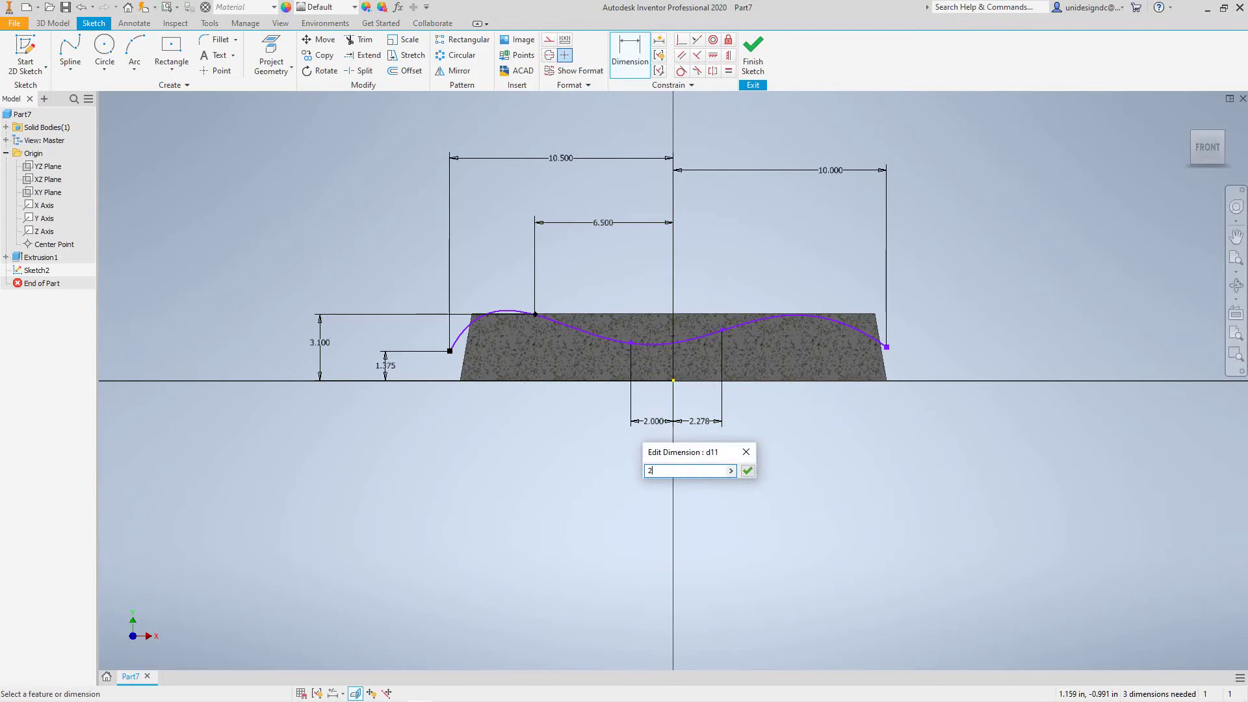
pyautogui.click(748, 470)
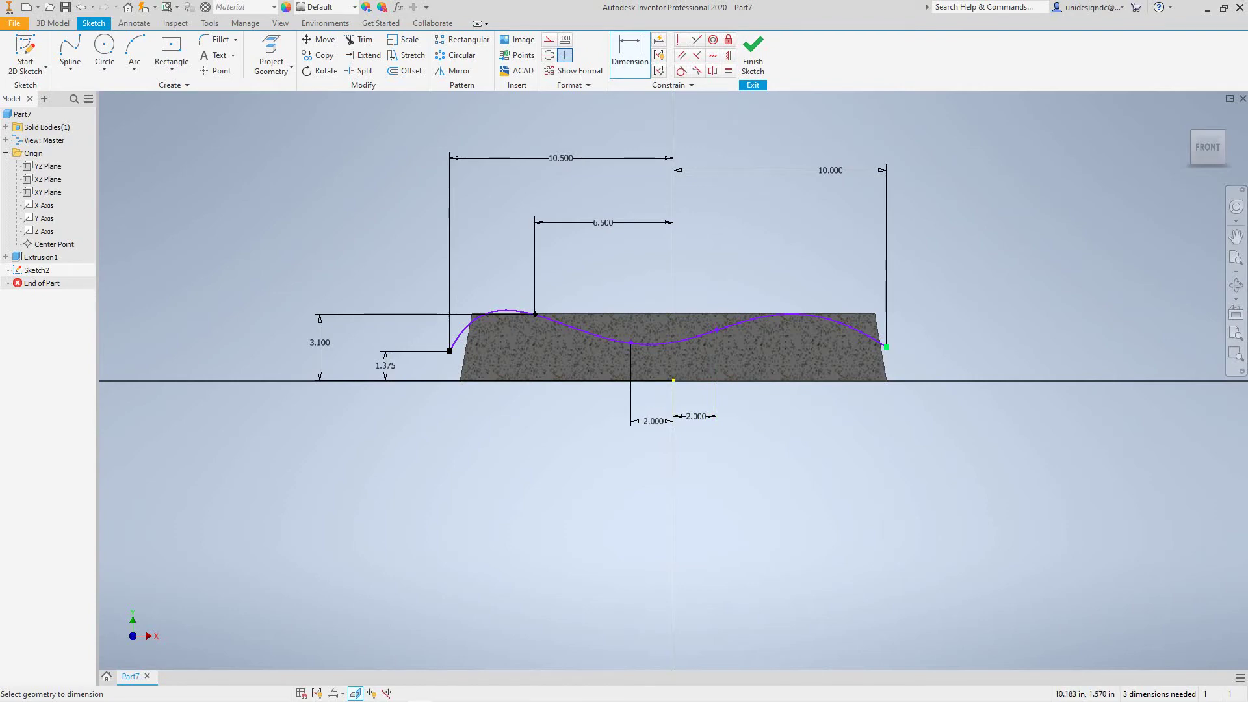
# Dimension the height of the spline's right endpoint above the origin as 1.5 in
pyautogui.click(887, 346)
pyautogui.click(673, 380)
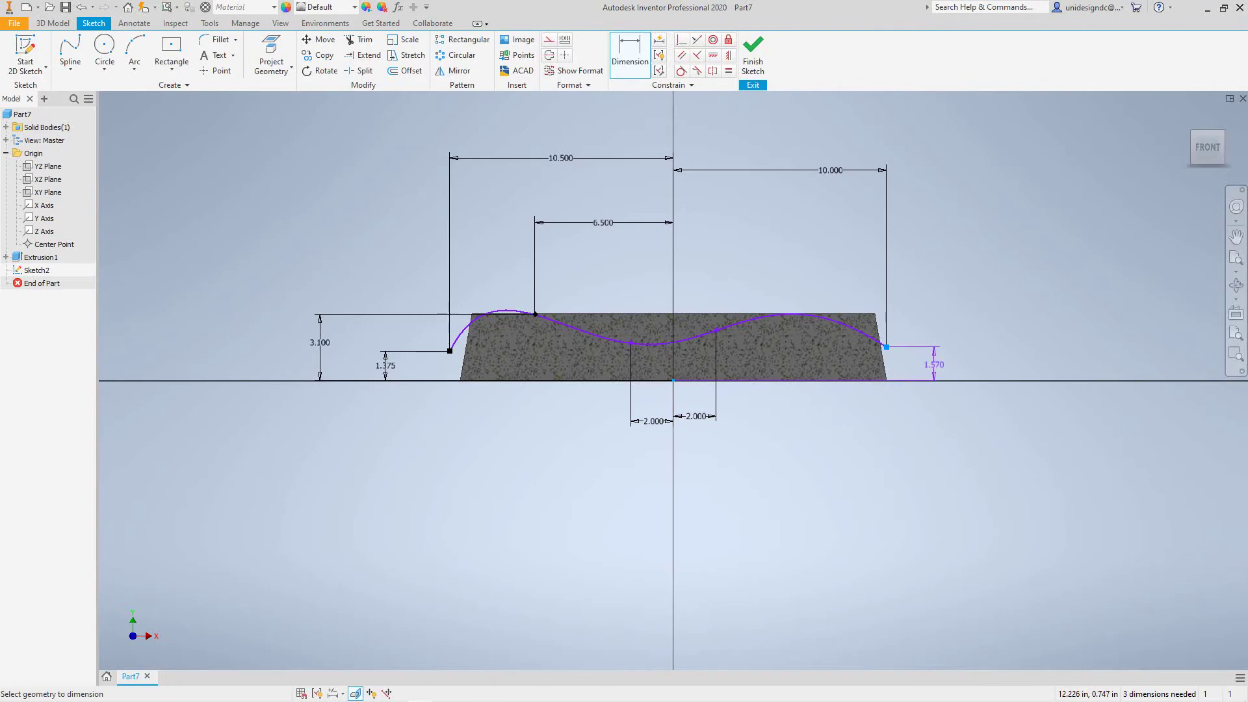
pyautogui.click(935, 364)
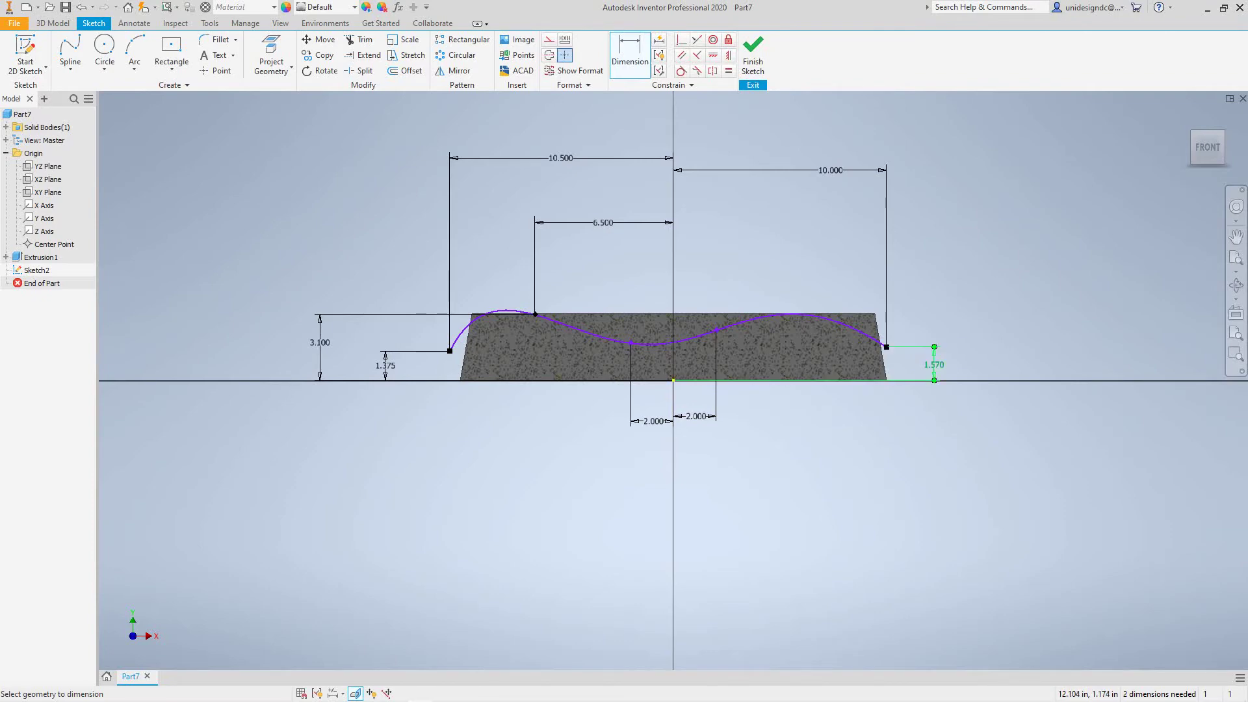
pyautogui.click(934, 364)
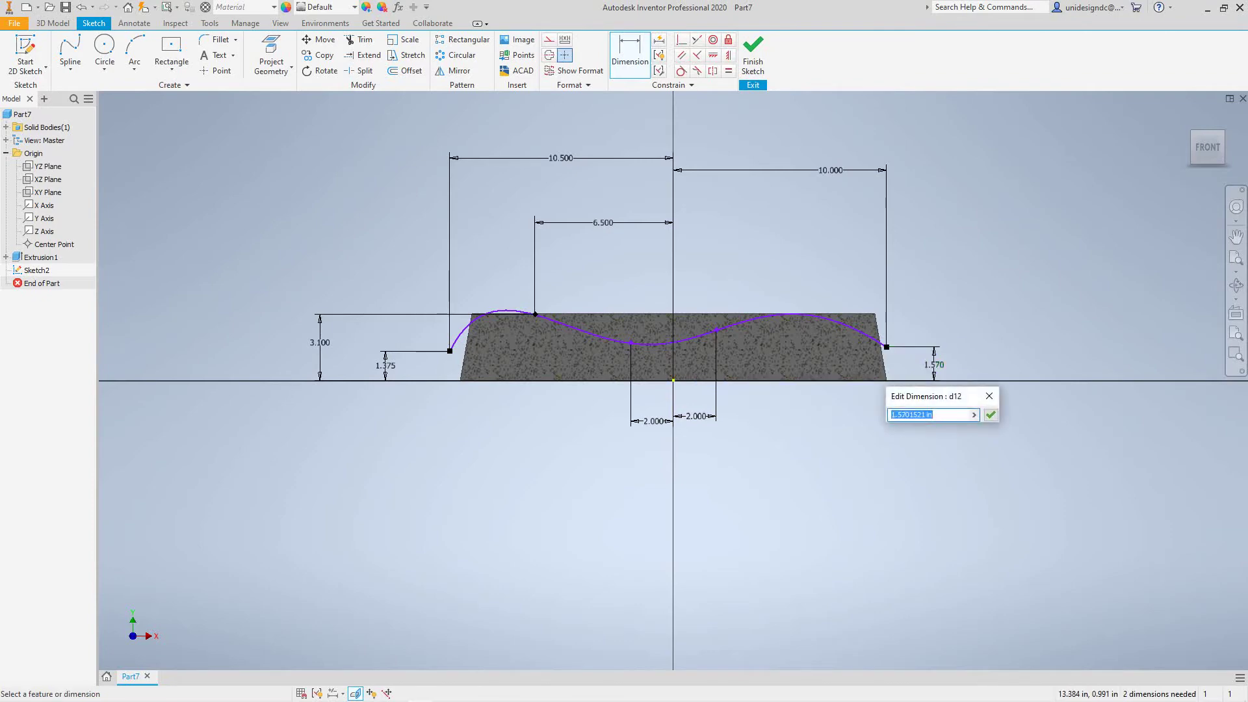
pyautogui.write('1.5')
pyautogui.press('Return')
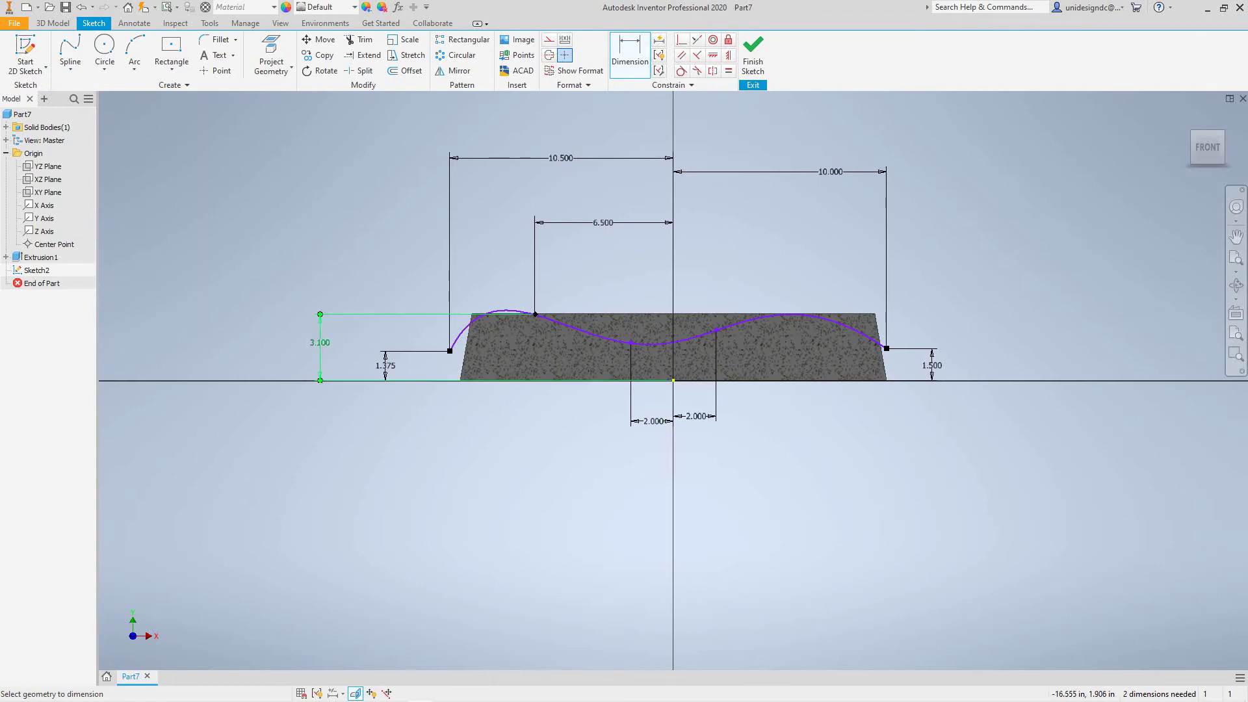
# Set the height of the spline's second point from the left to 3 in and the middle fit point's horizontal distance to 2.5 in
pyautogui.doubleClick(320, 349)
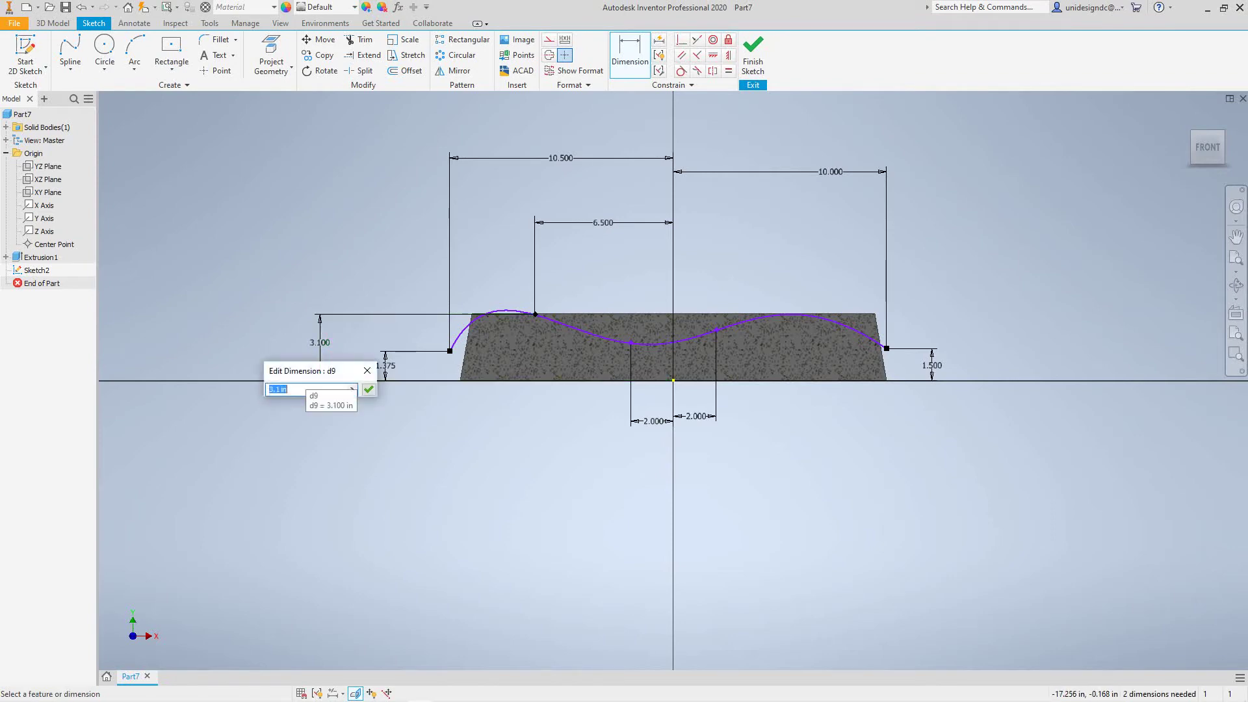
pyautogui.write('3')
pyautogui.click(369, 388)
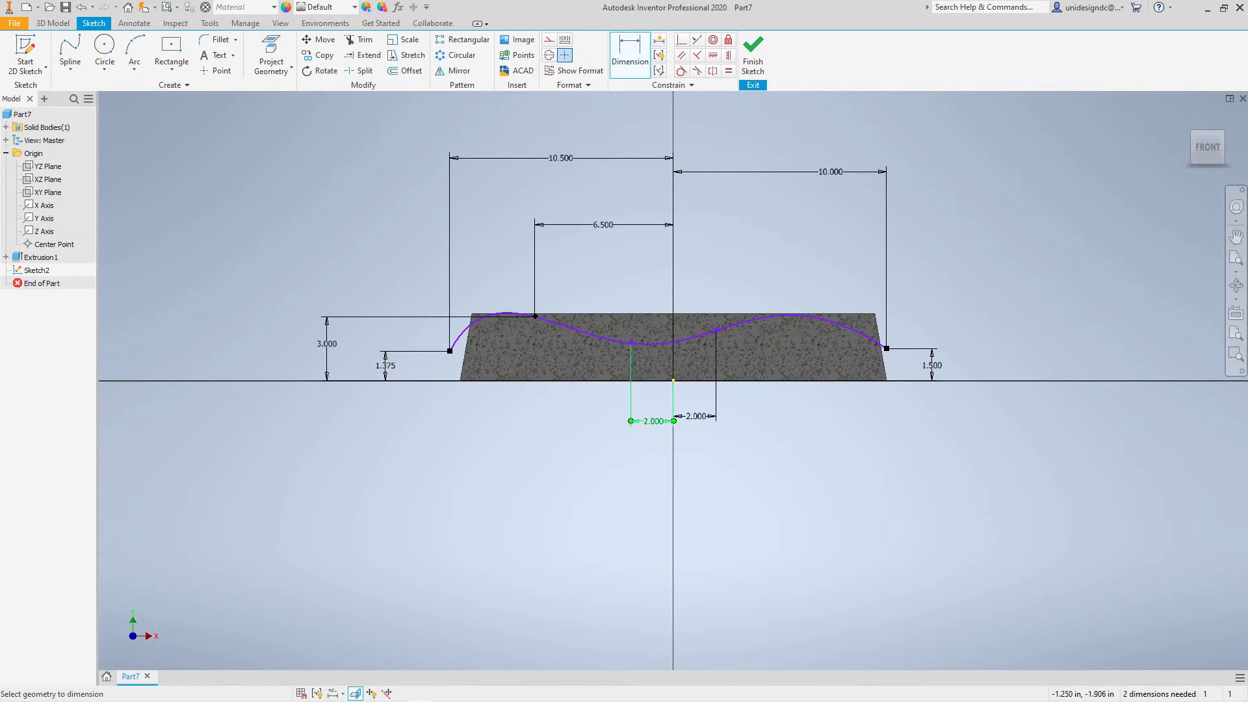
pyautogui.doubleClick(647, 419)
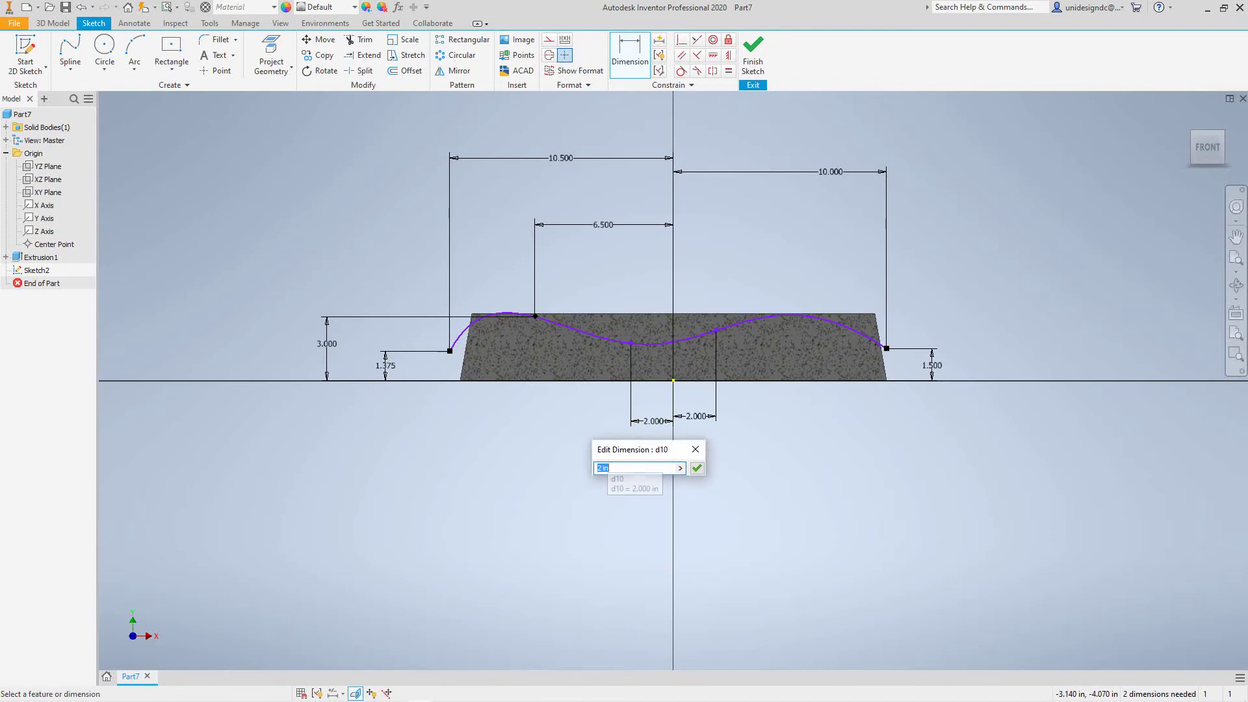
pyautogui.write('2.5')
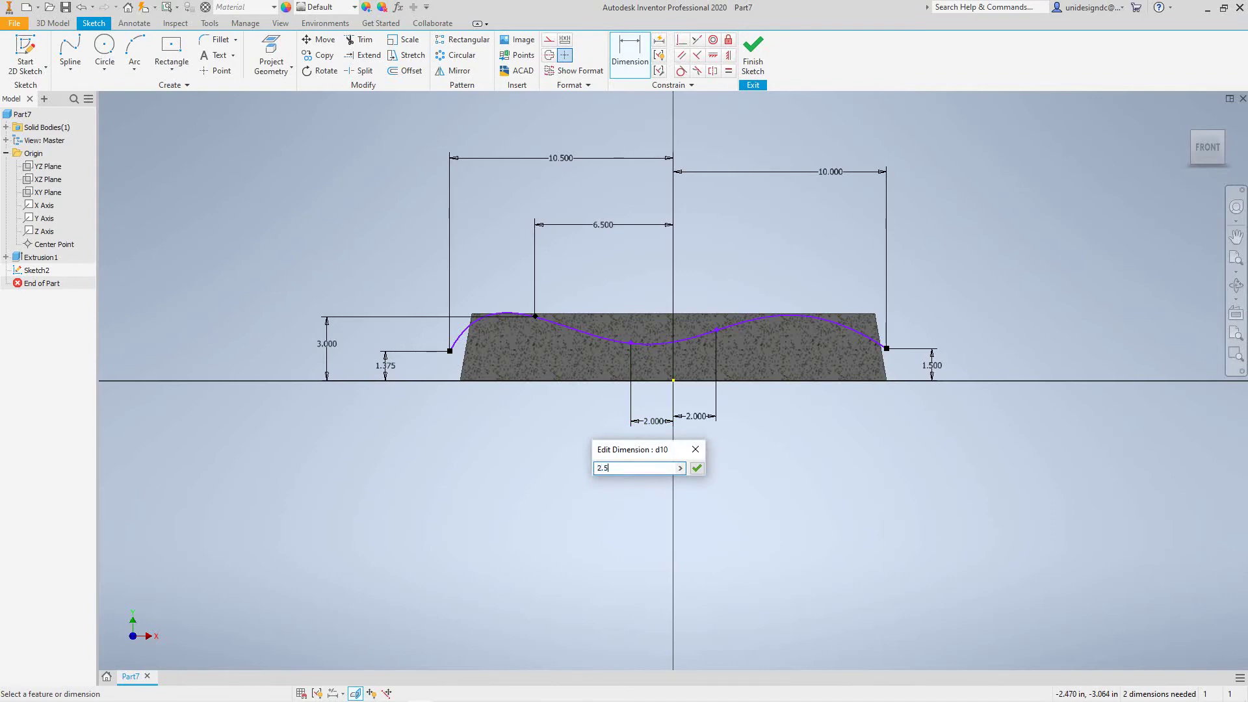
pyautogui.click(698, 468)
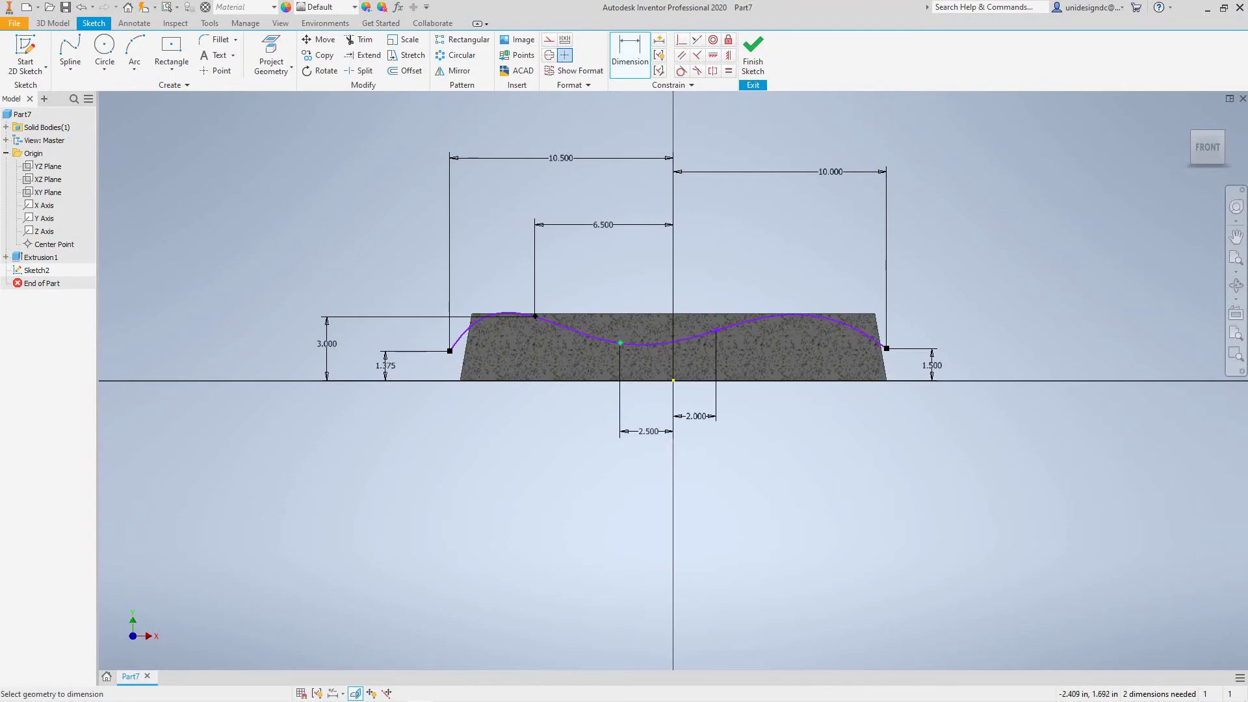
# Dimension the height of the spline's middle fit point above the origin as 2.15 in
pyautogui.moveTo(643, 365)
pyautogui.click(621, 342)
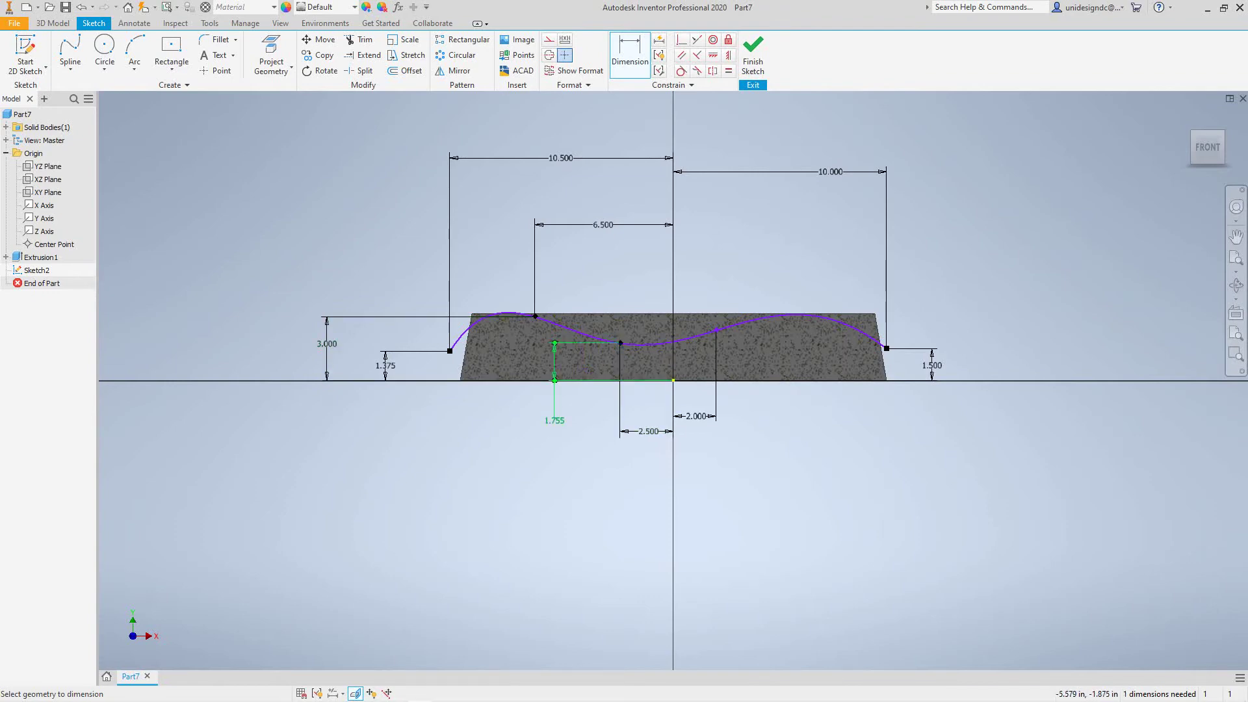
pyautogui.click(555, 420)
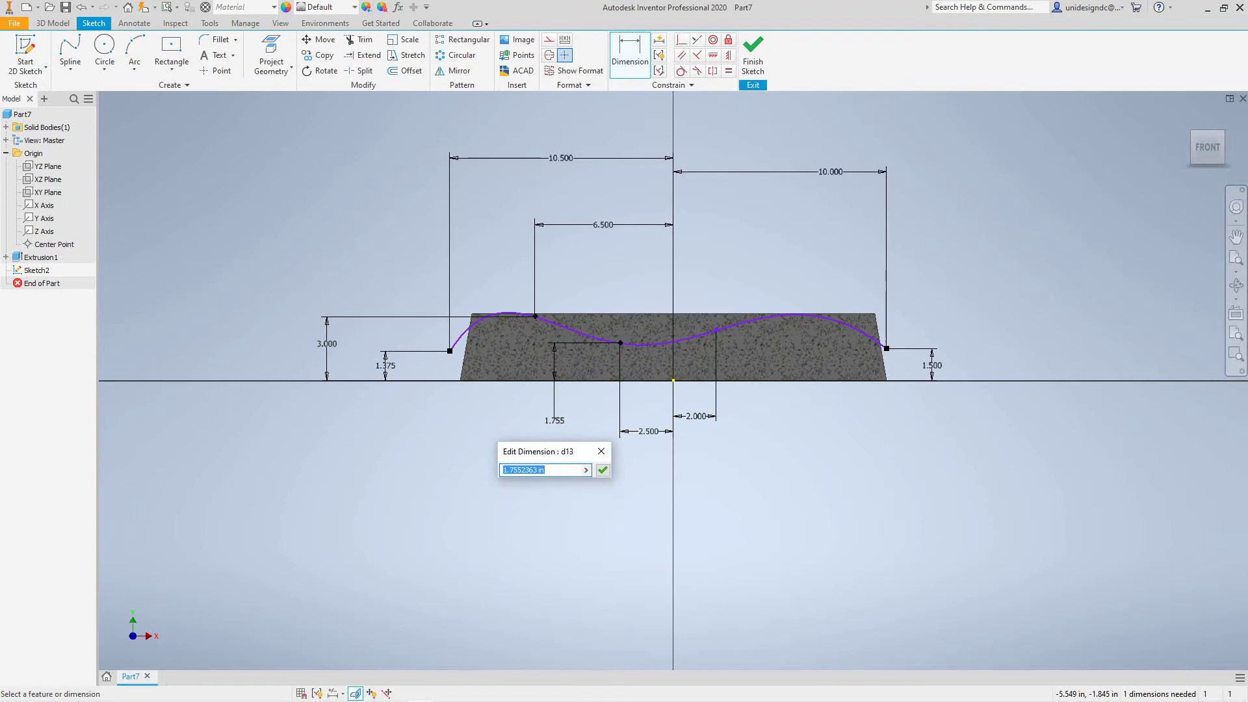
pyautogui.write('2.15')
pyautogui.press('Return')
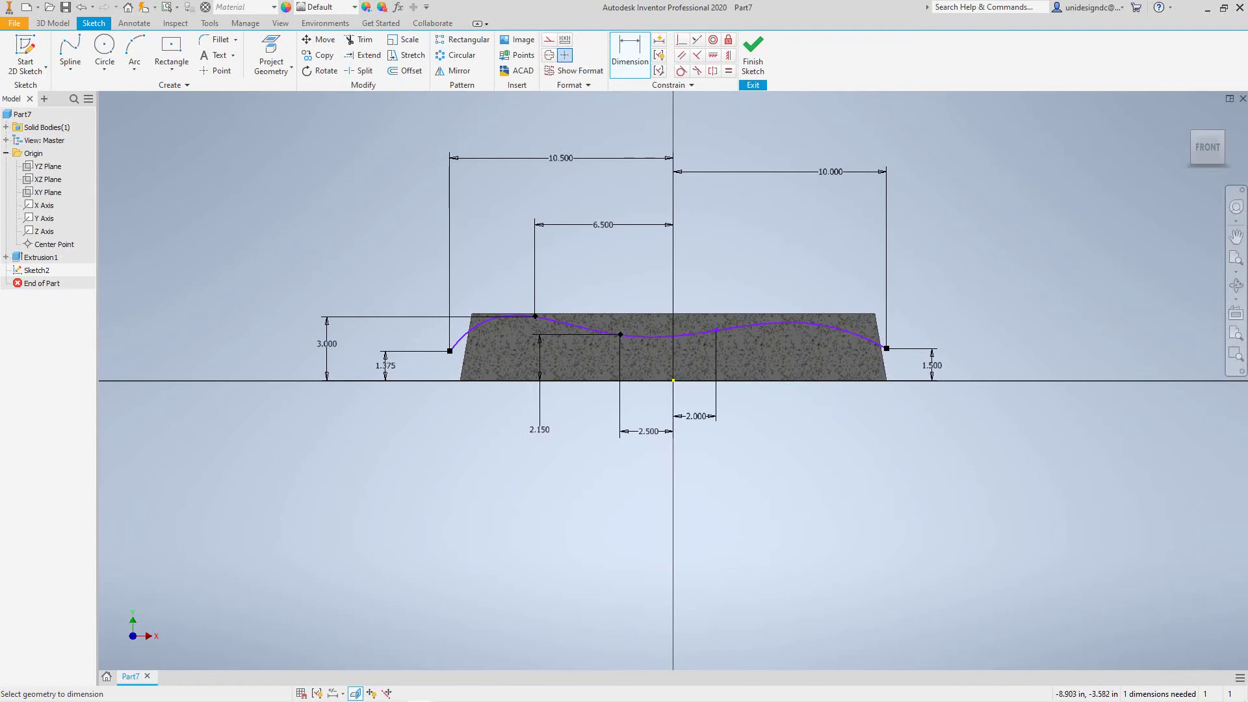
# Dimension the height of the spline's fourth point from the left above the origin as 2.15 in and finish the sketch
pyautogui.click(717, 330)
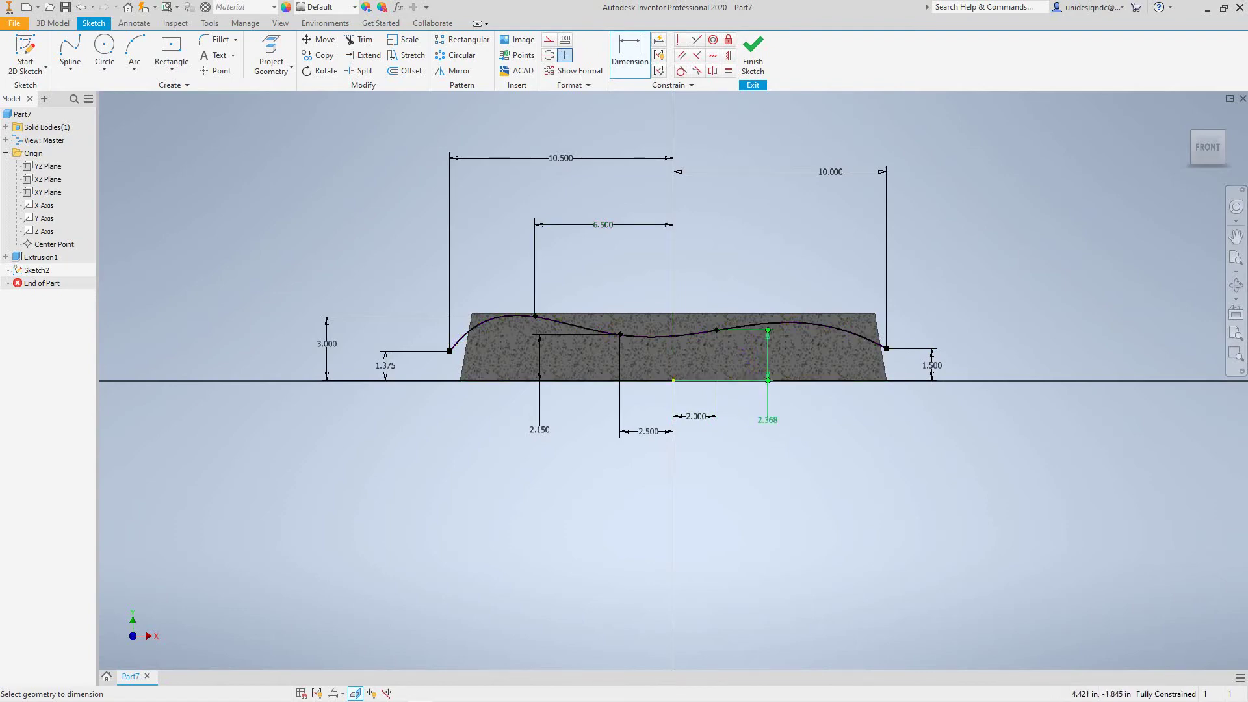
pyautogui.click(767, 419)
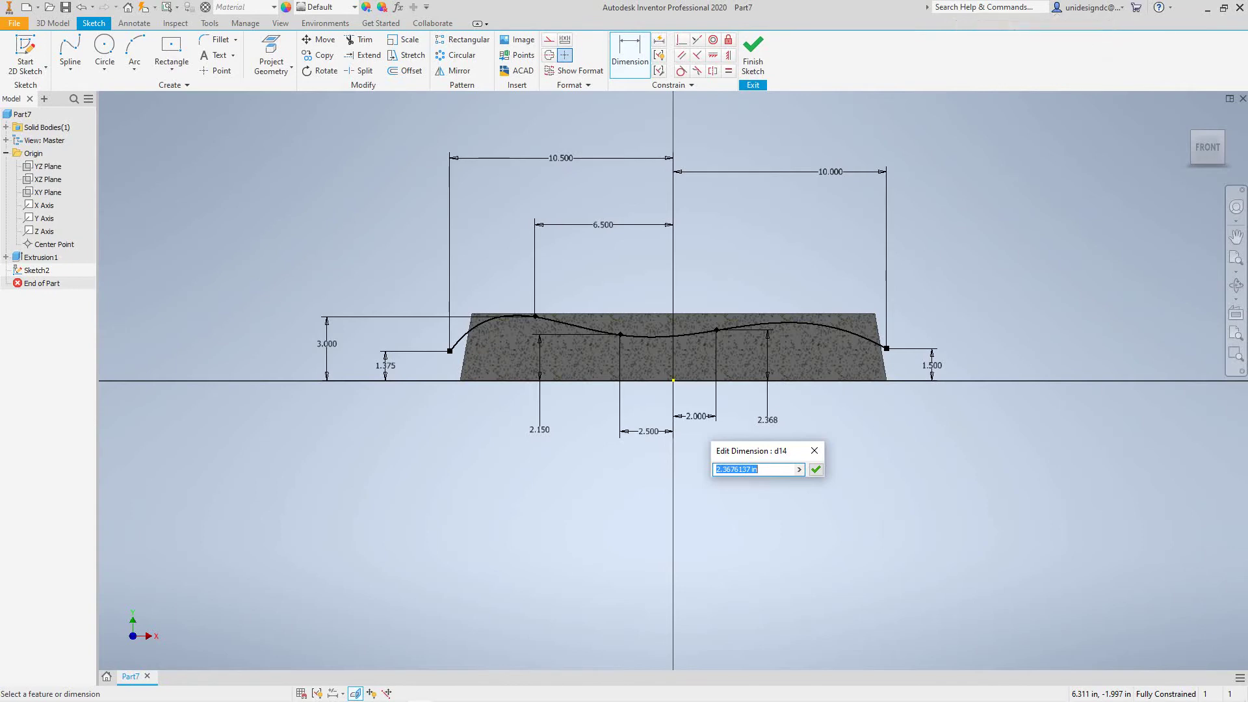
pyautogui.write('2.15')
pyautogui.click(816, 469)
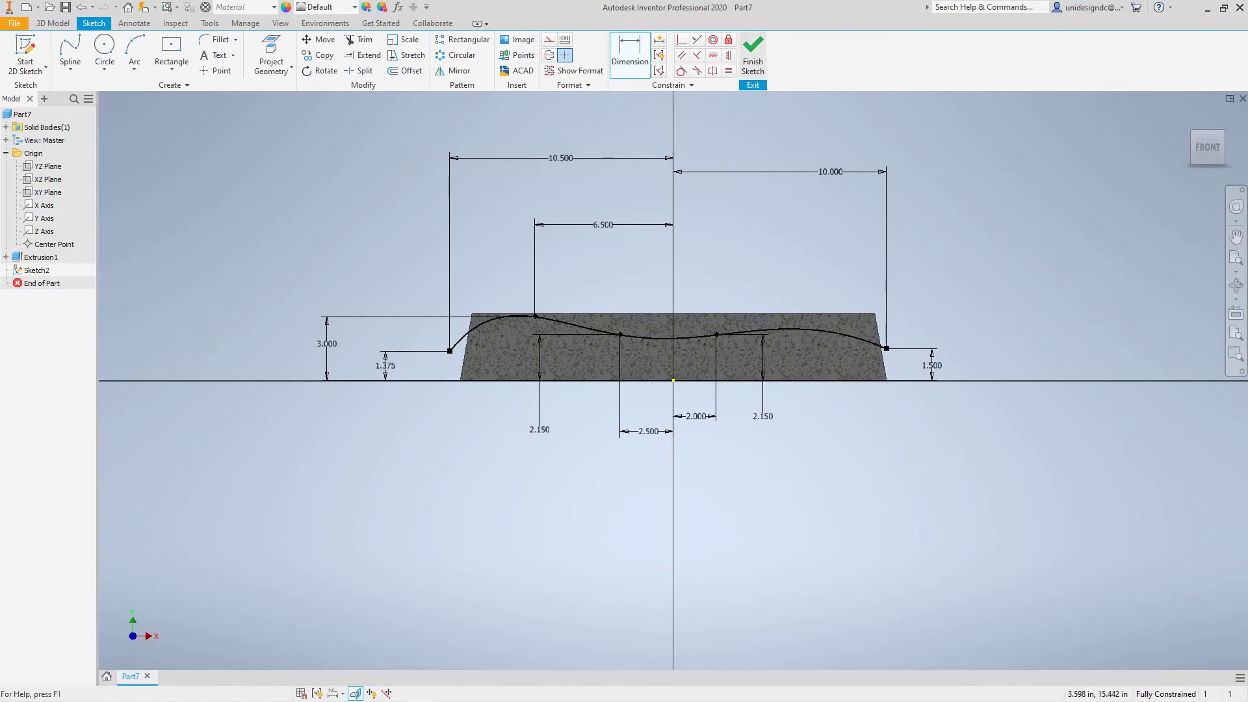
pyautogui.click(752, 56)
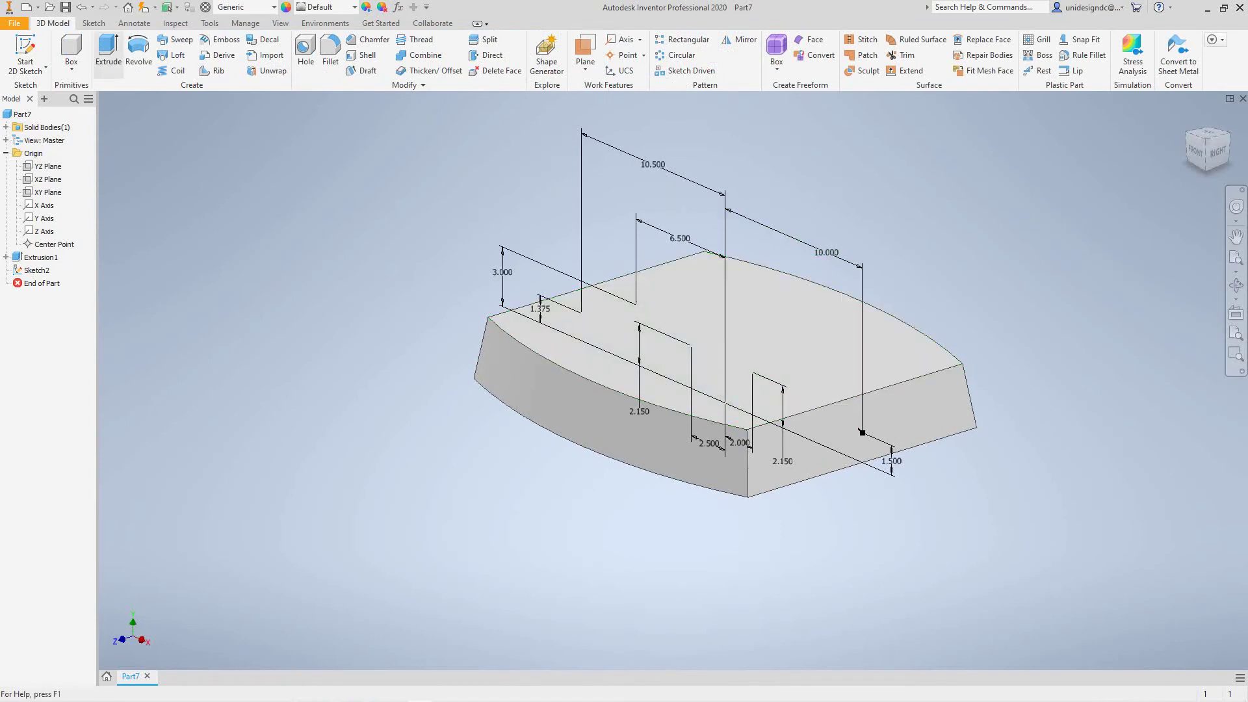
# Extrude the spline as a surface, symmetric about the sketch plane, with a total distance of 17 in
pyautogui.click(108, 54)
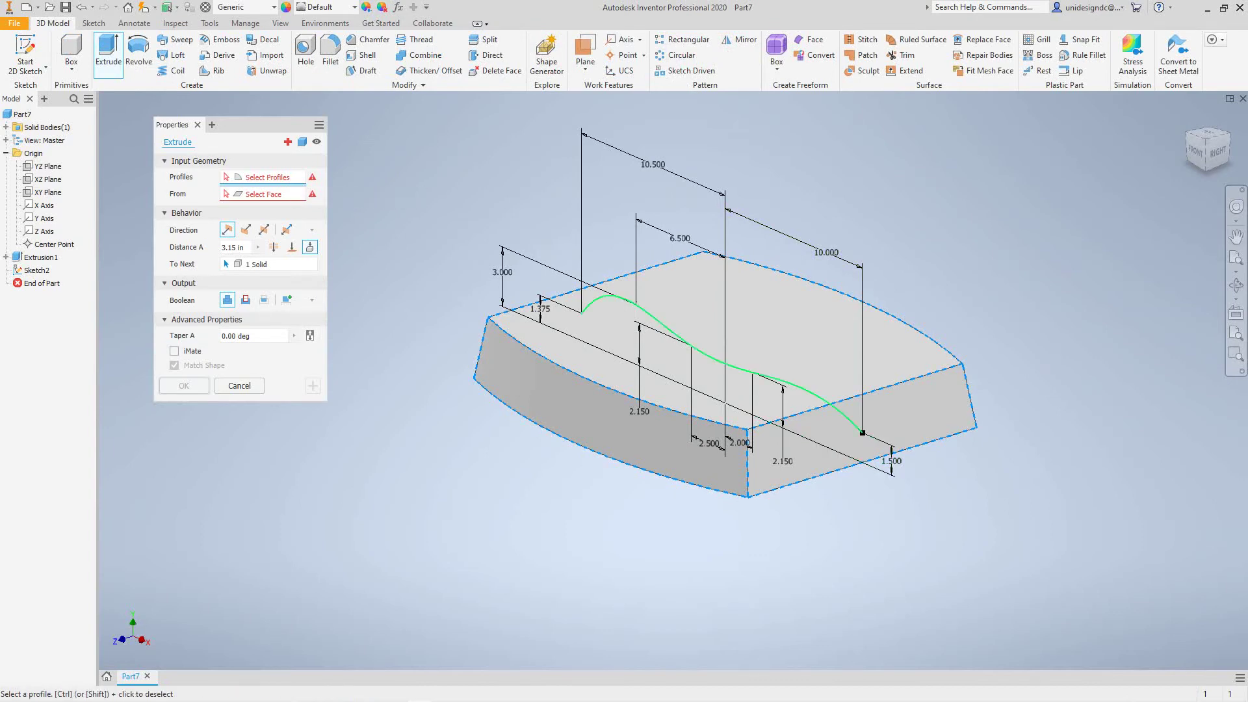
pyautogui.click(806, 390)
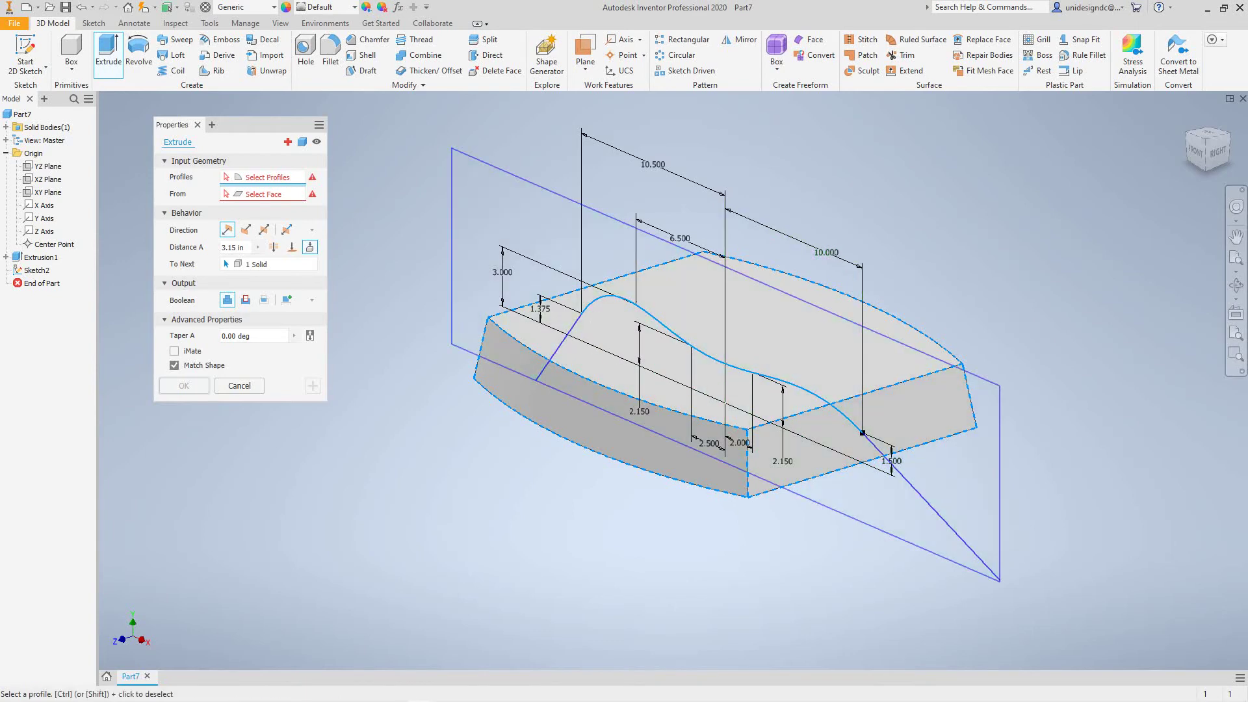
pyautogui.click(301, 141)
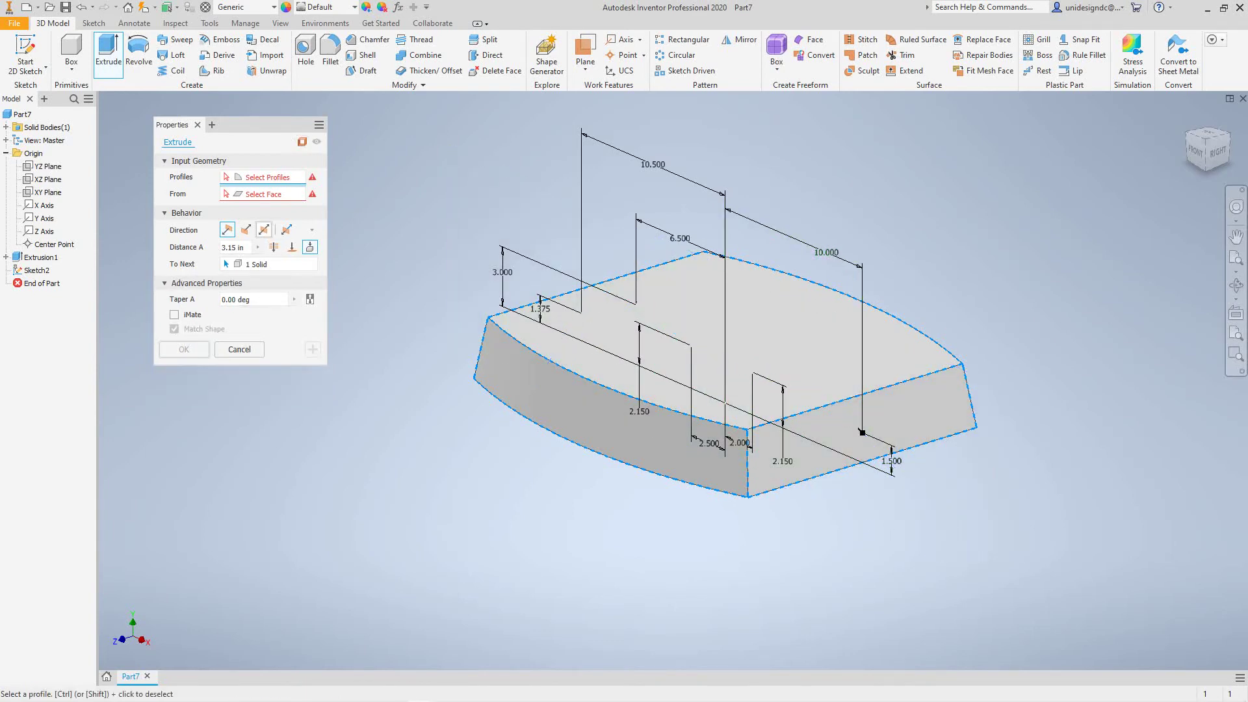
pyautogui.click(264, 229)
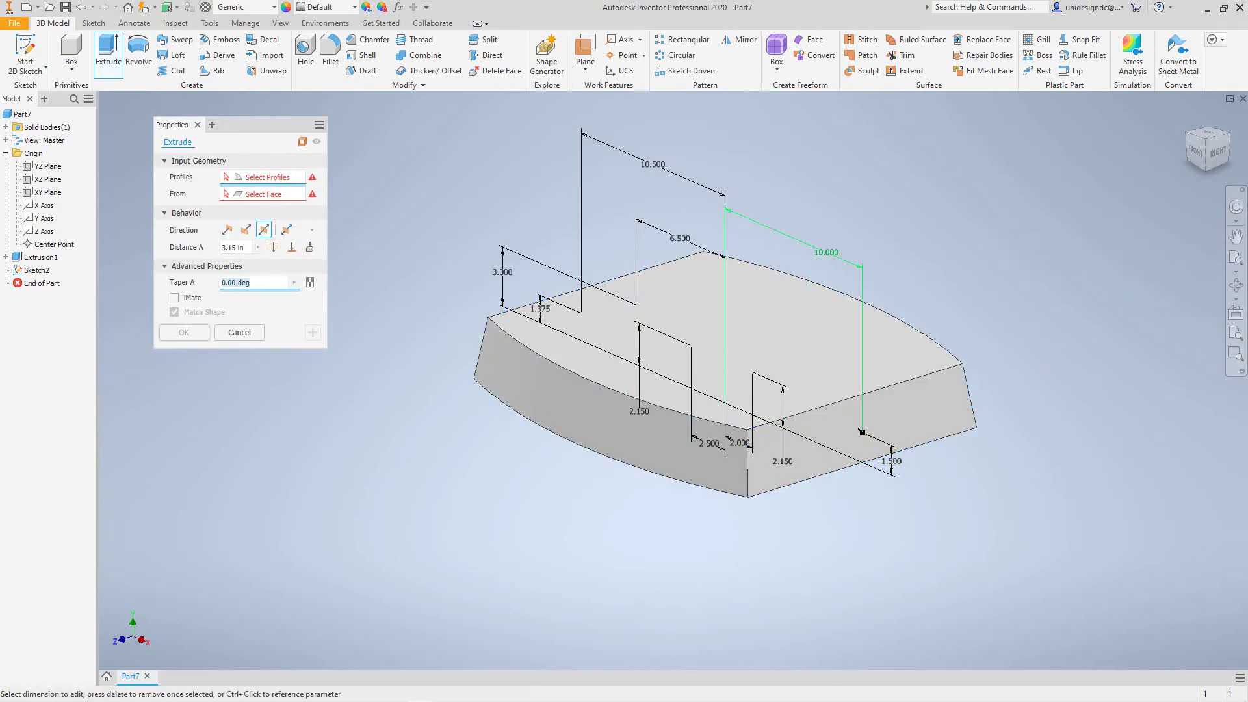
pyautogui.click(722, 364)
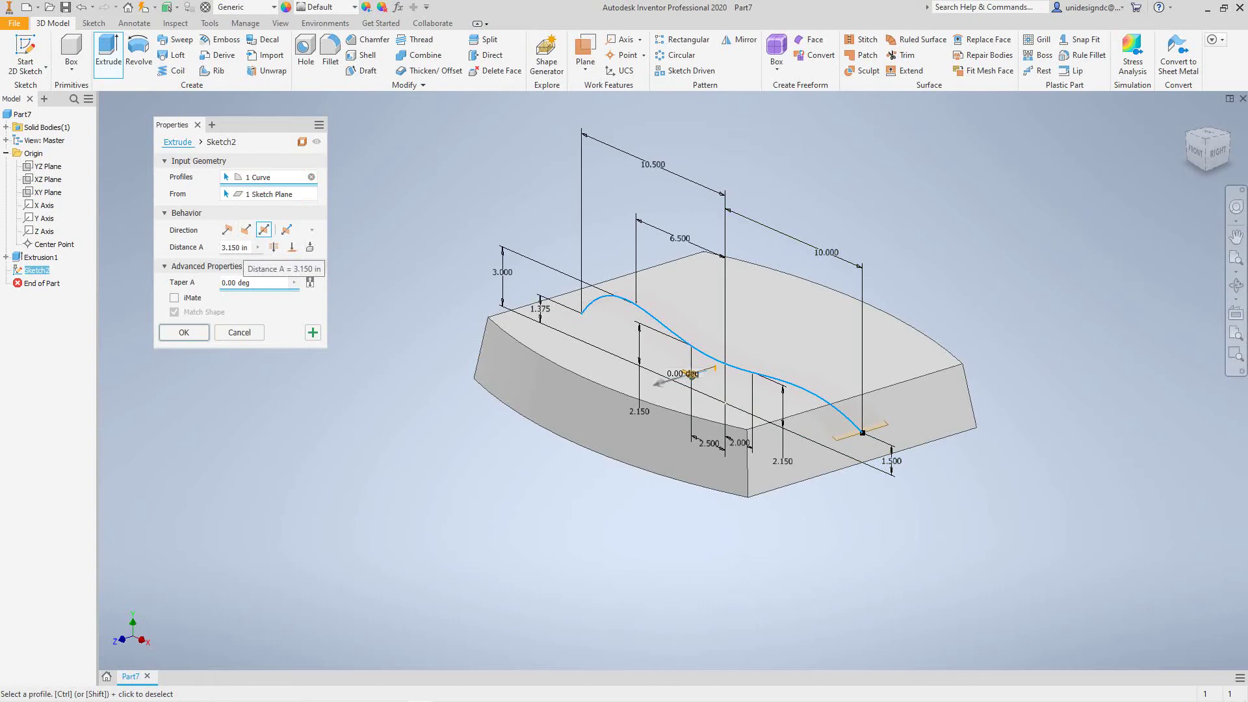
pyautogui.click(242, 249)
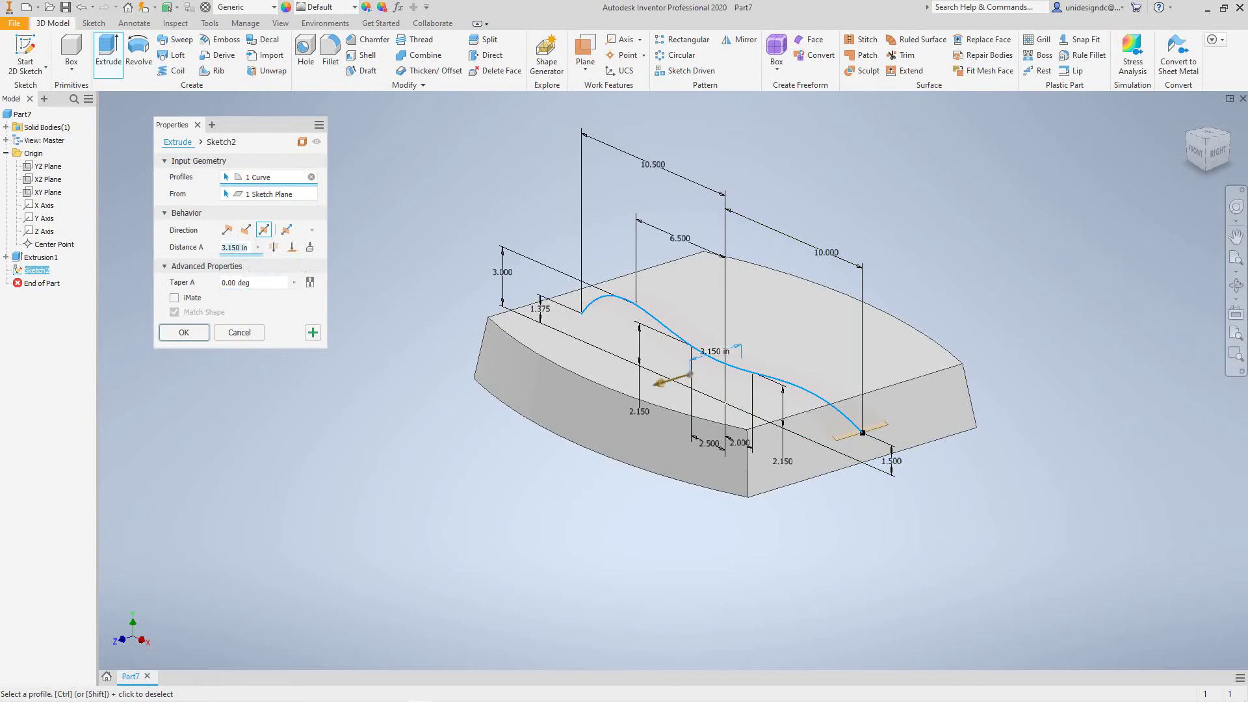
pyautogui.write('17')
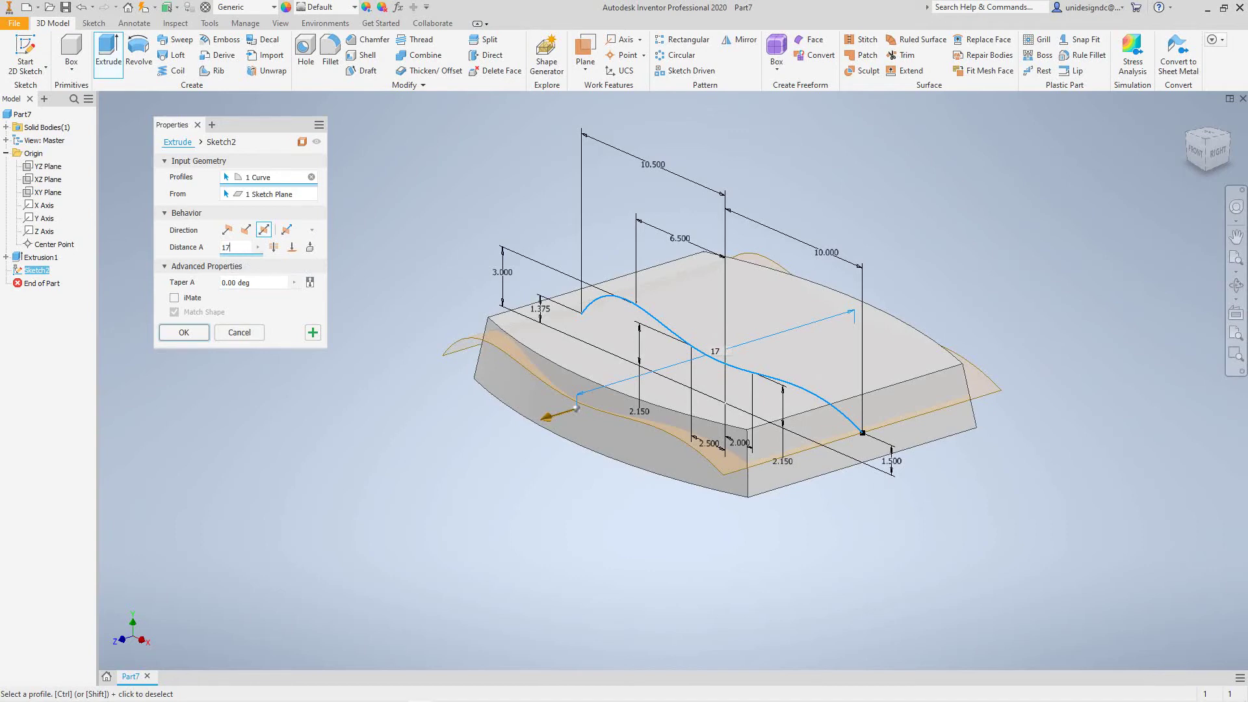
pyautogui.press('Return')
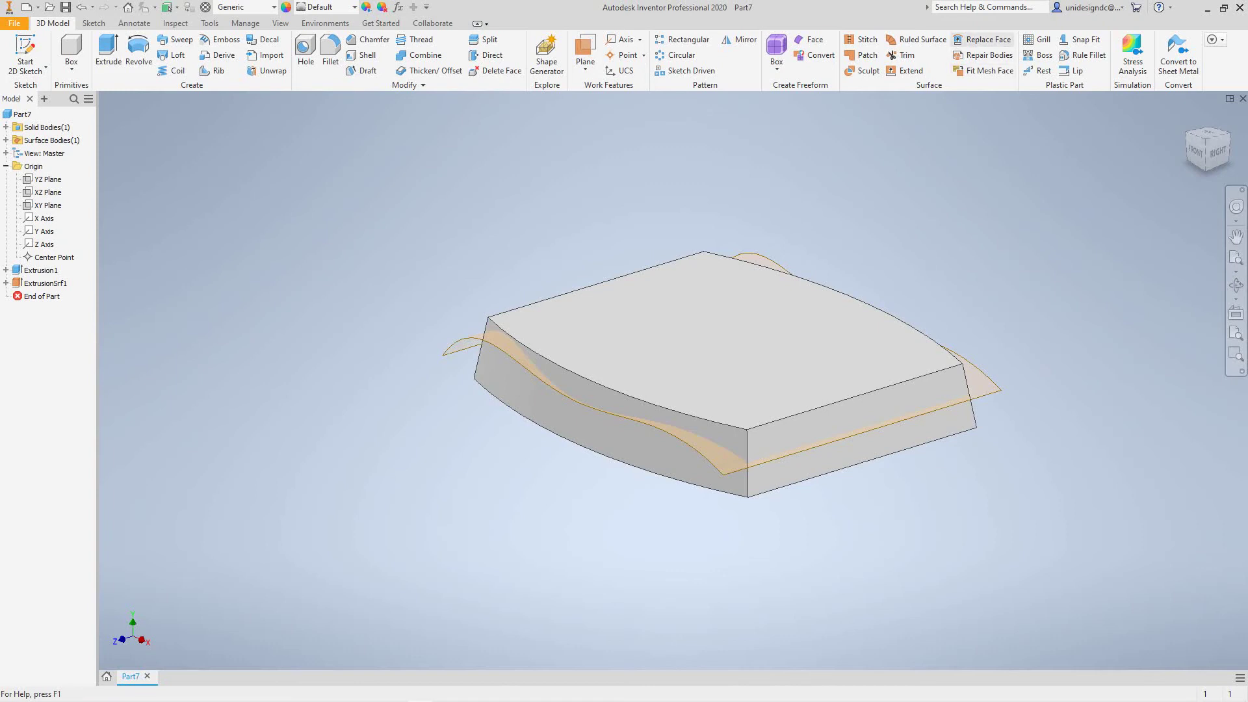
# Replace the solid's flat top face with the extruded wavy surface using Replace Face
pyautogui.click(983, 40)
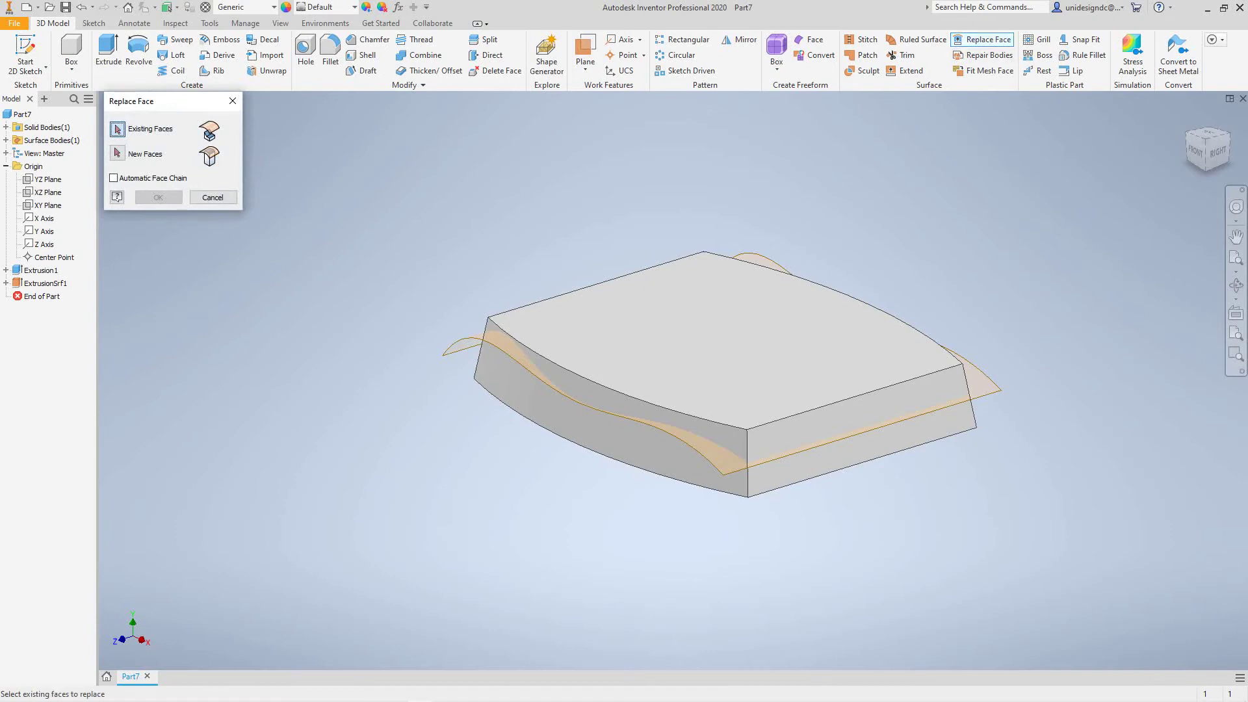
pyautogui.click(806, 309)
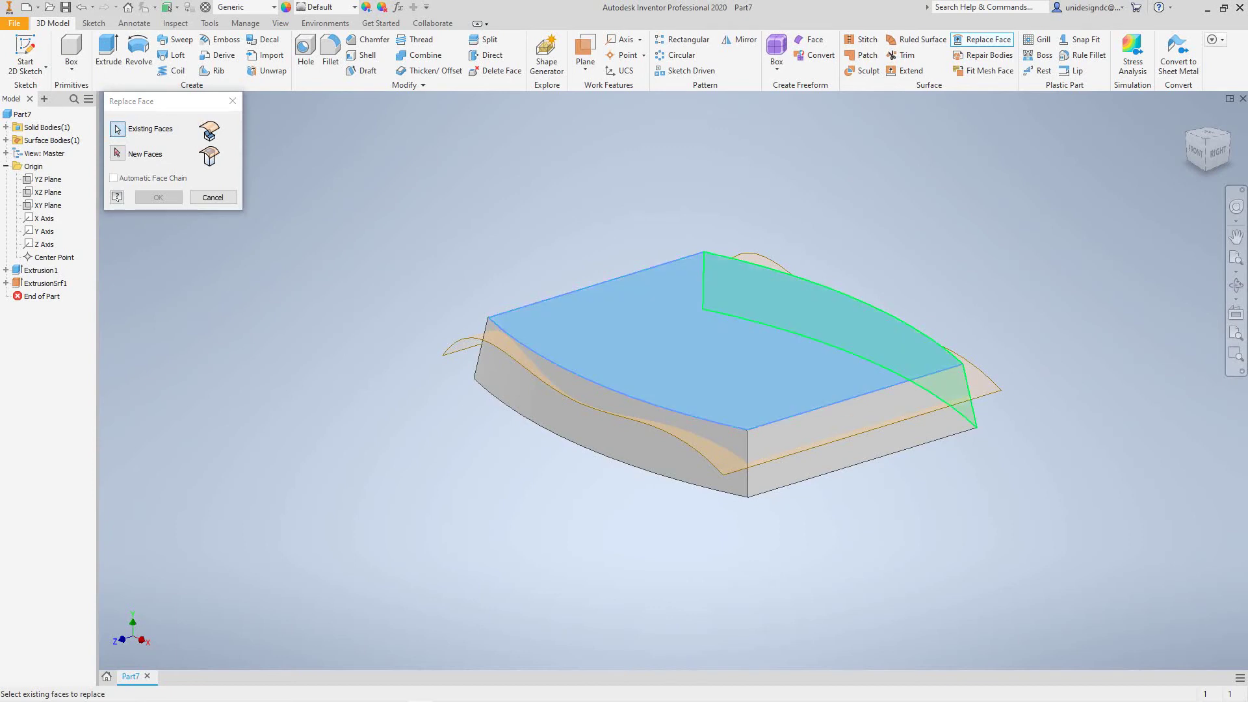
pyautogui.moveTo(776, 315)
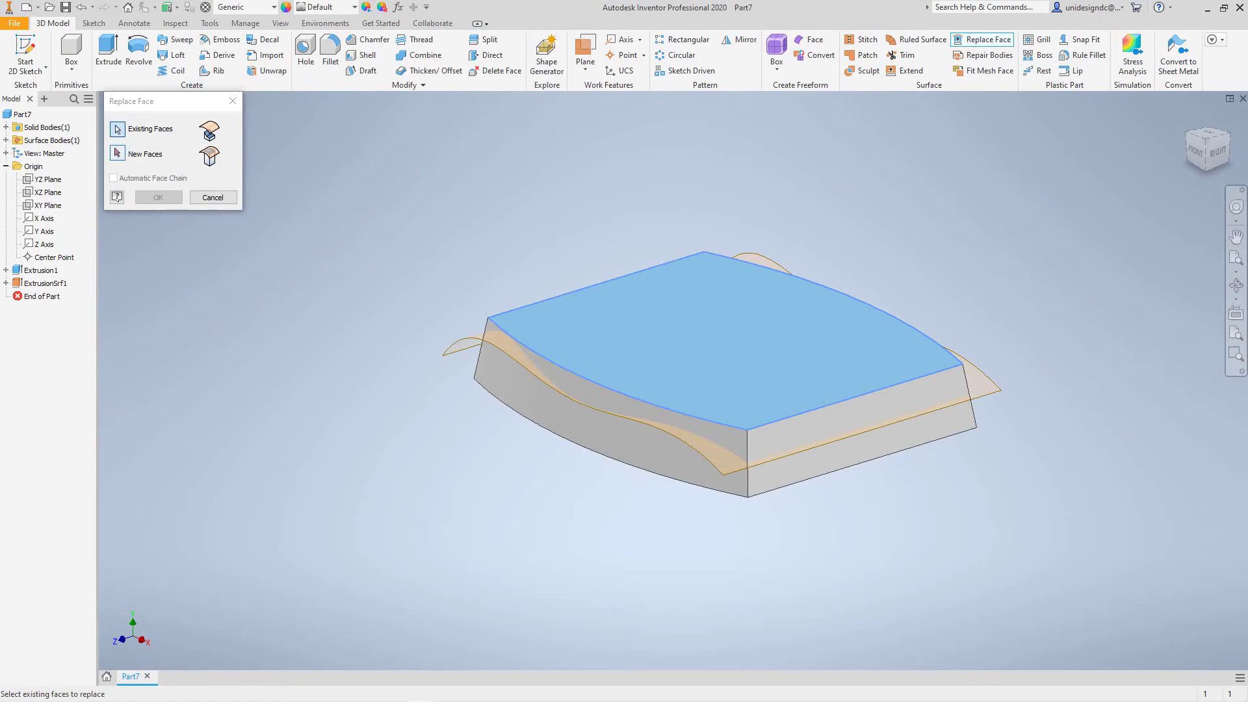
pyautogui.click(117, 153)
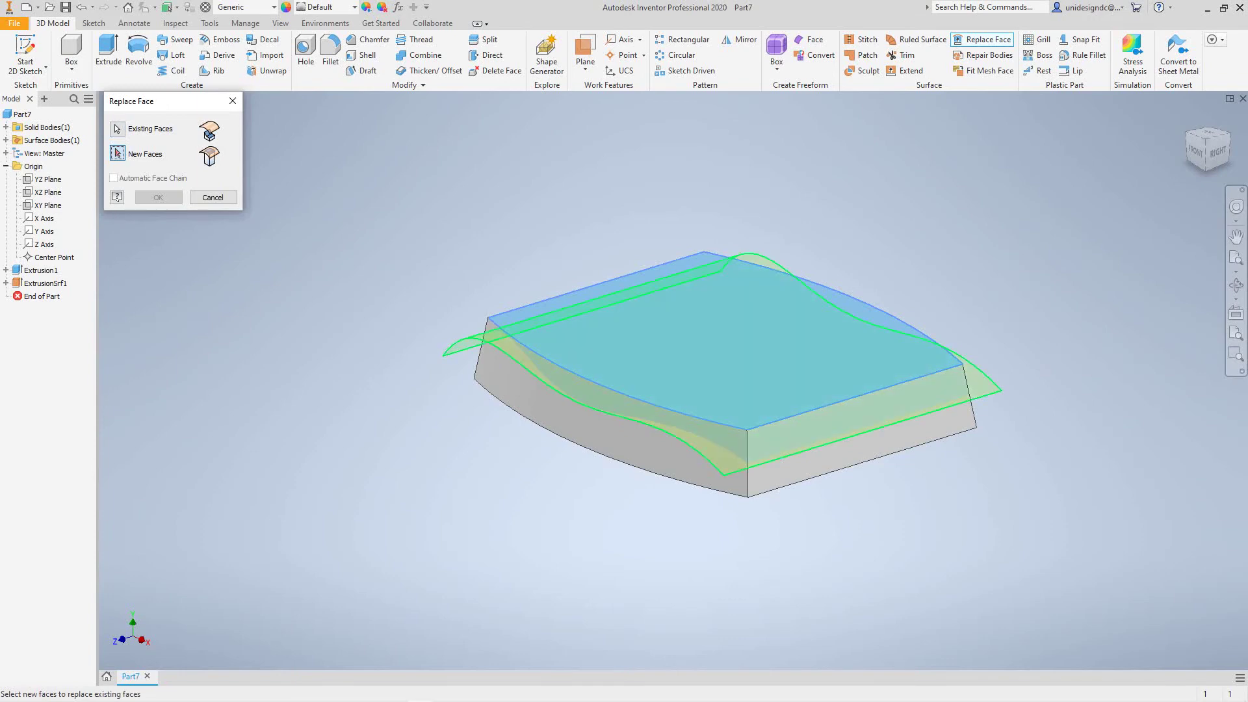
pyautogui.click(720, 453)
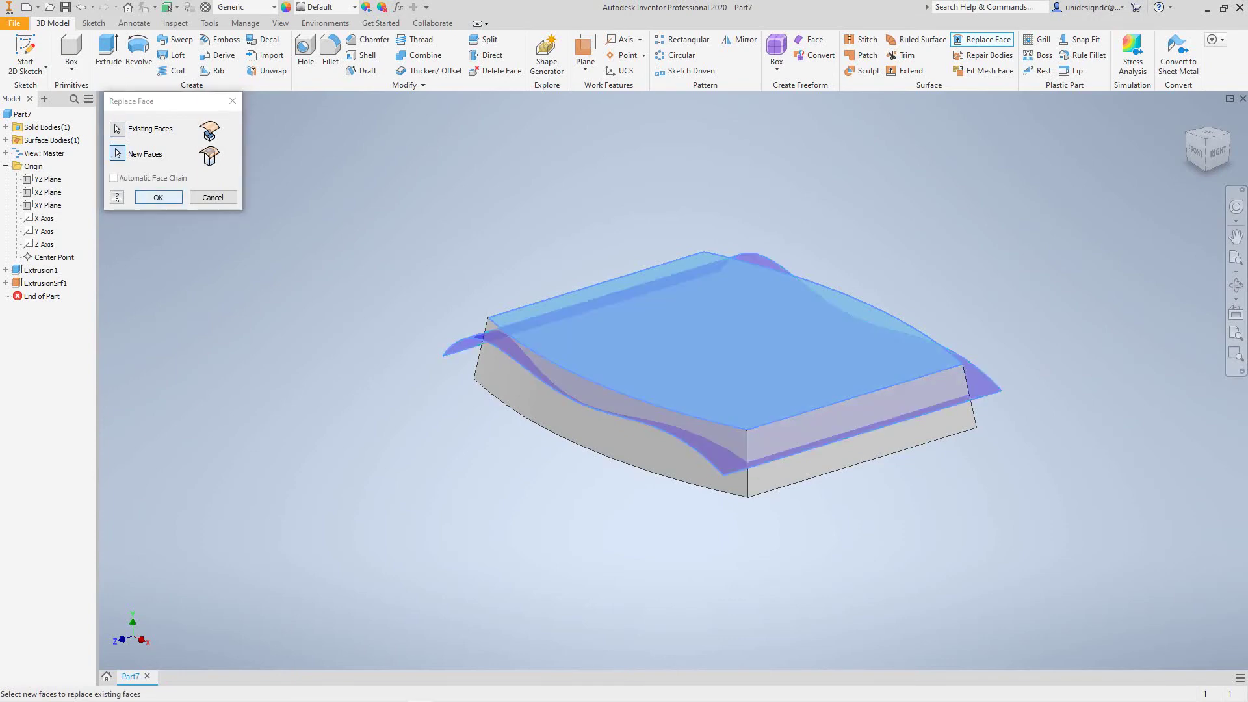
pyautogui.click(158, 197)
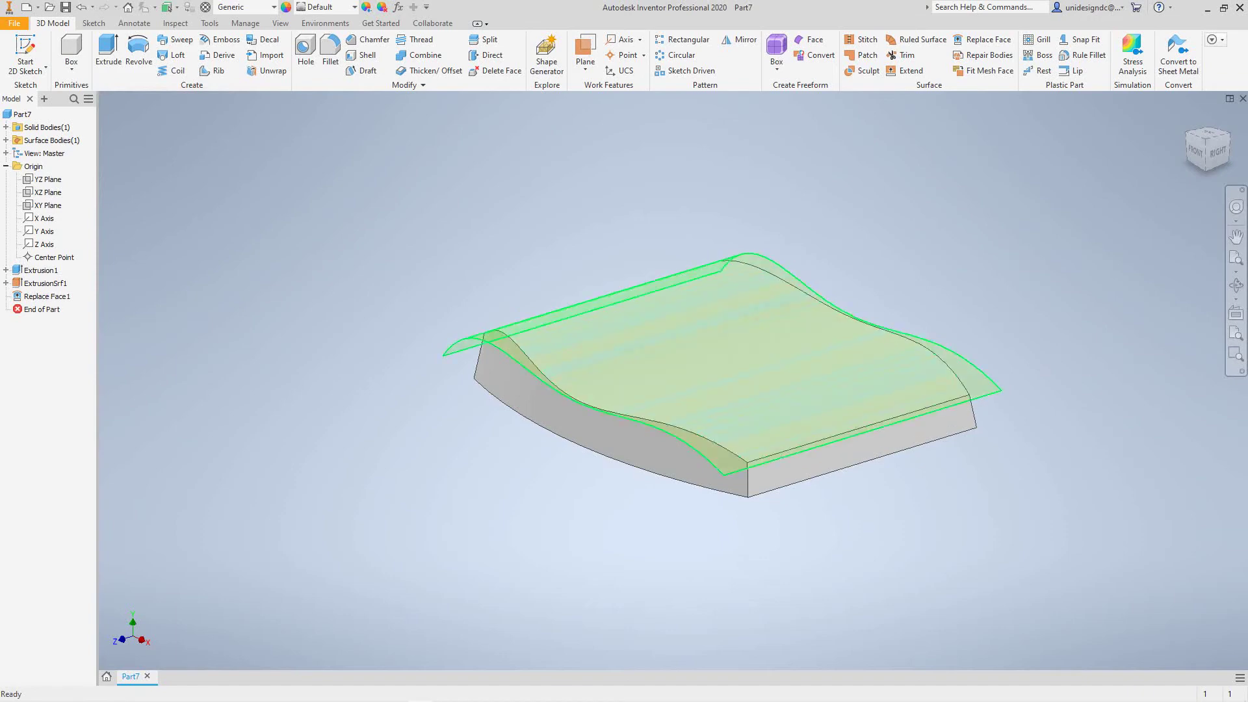
pyautogui.keyDown('shift'); pyautogui.moveTo(721, 362); pyautogui.dragTo(722, 419, button='middle'); pyautogui.keyUp('shift')
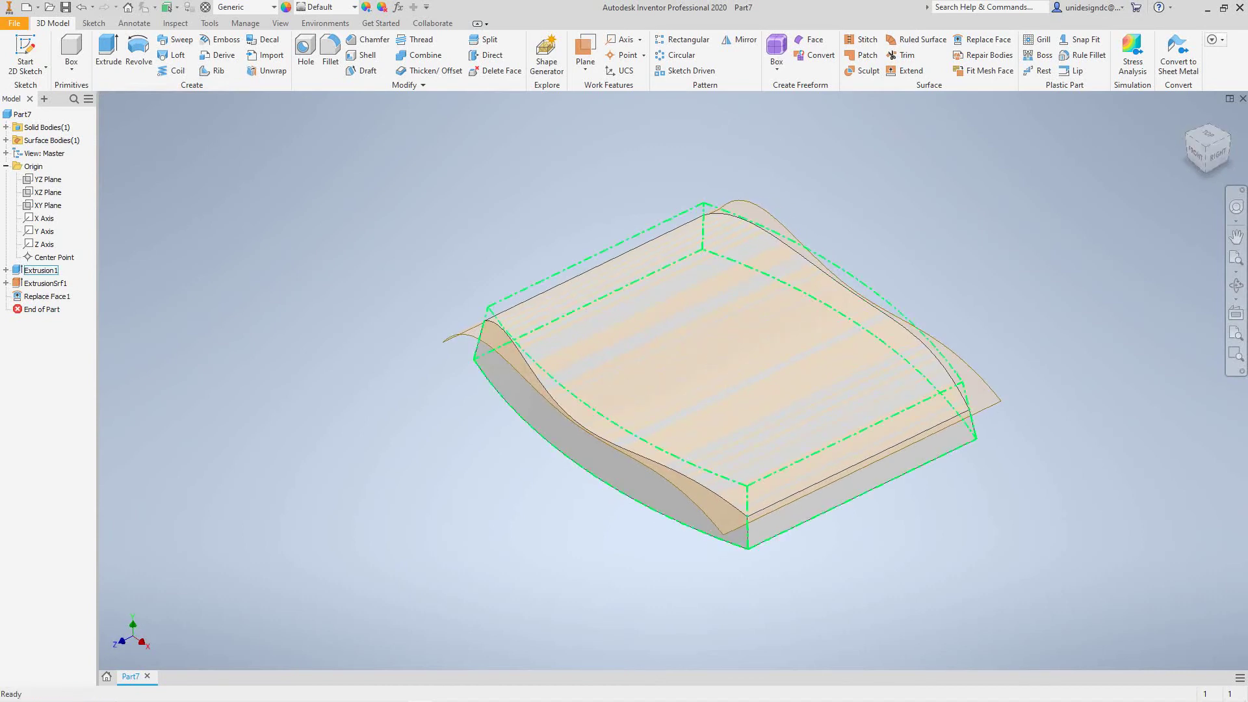
# Hide the extruded wavy surface so that only the solid body is displayed
pyautogui.rightClick(44, 271)
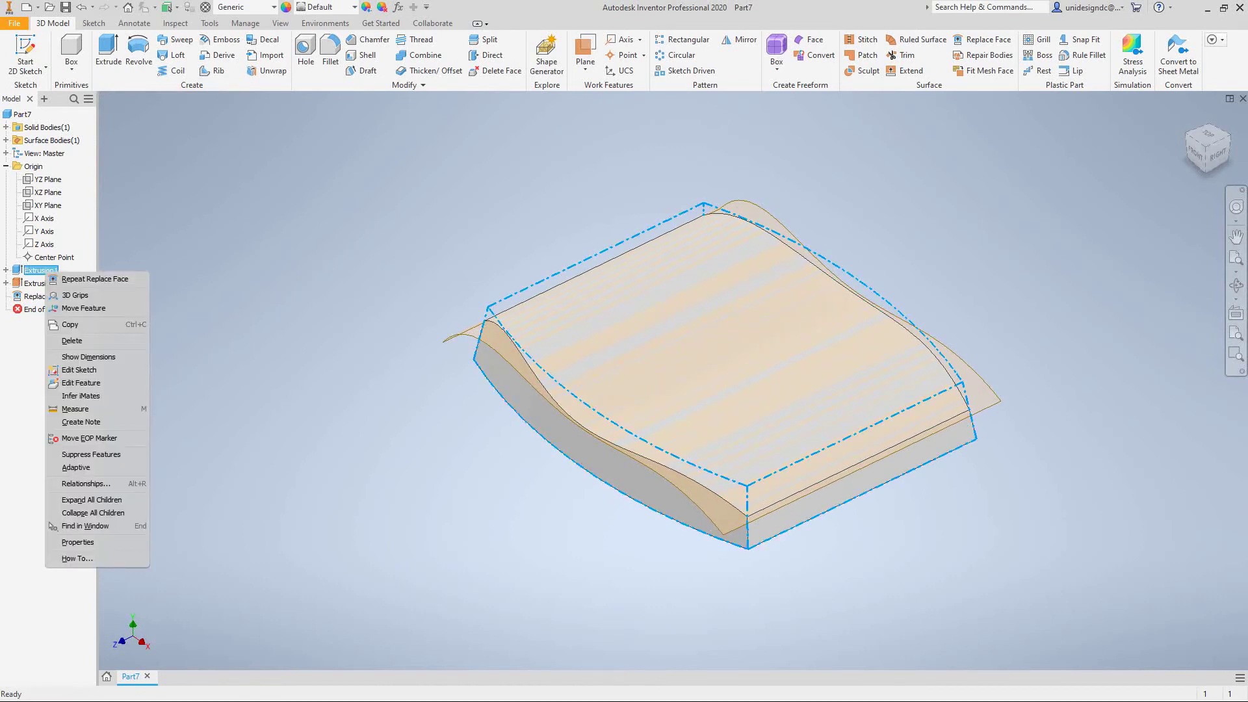
pyautogui.press('Escape')
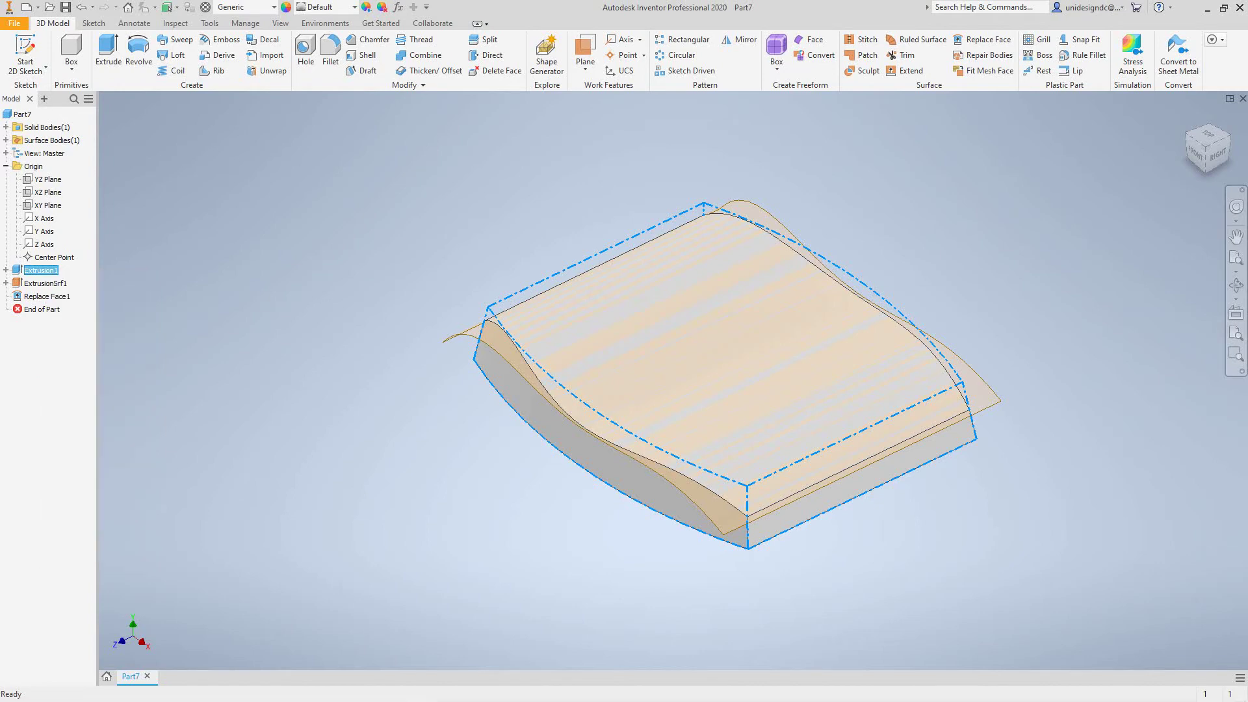
pyautogui.rightClick(44, 281)
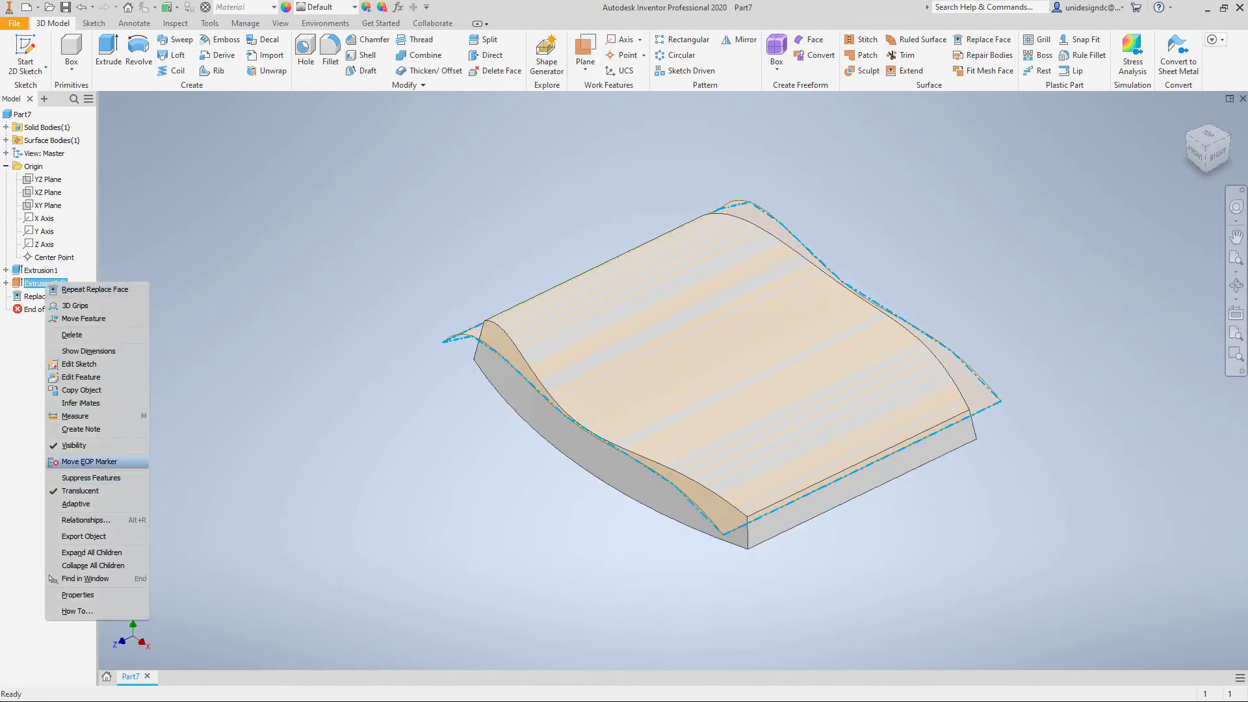
pyautogui.click(74, 446)
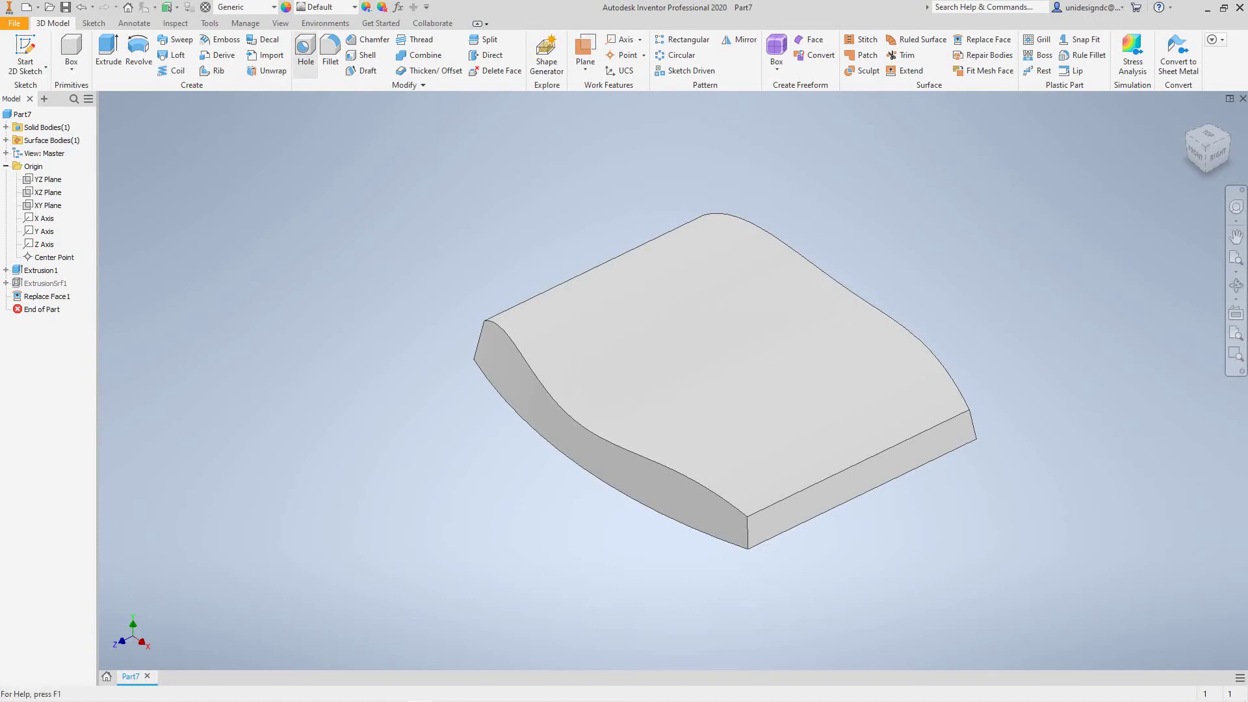
# Add a face fillet with a 1.5 in radius between the wavy top face and the solid's right end face
pyautogui.click(330, 53)
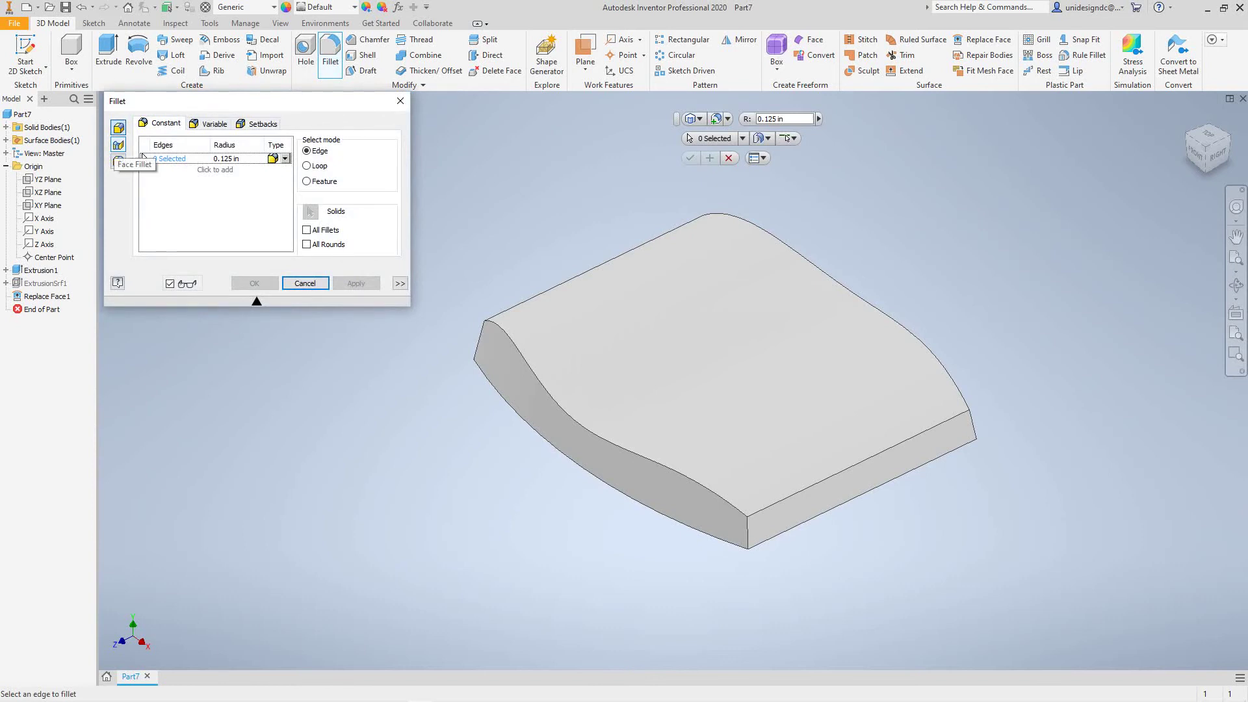
pyautogui.click(119, 145)
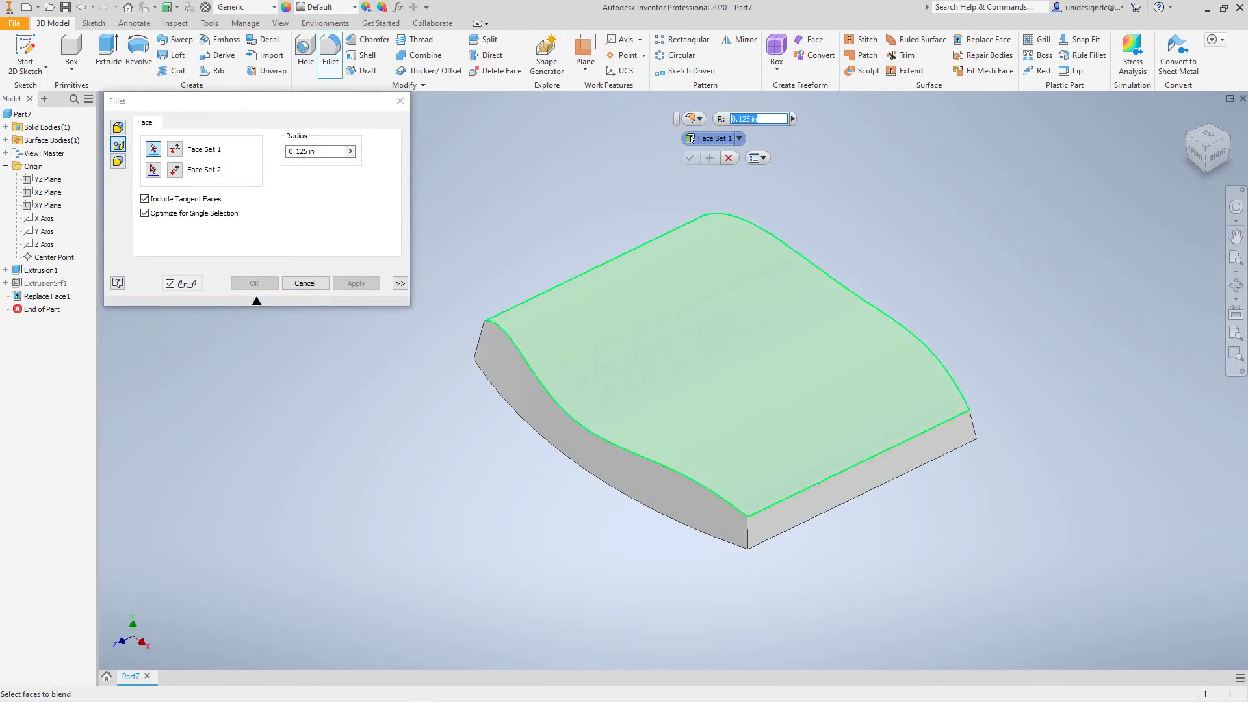
pyautogui.click(774, 397)
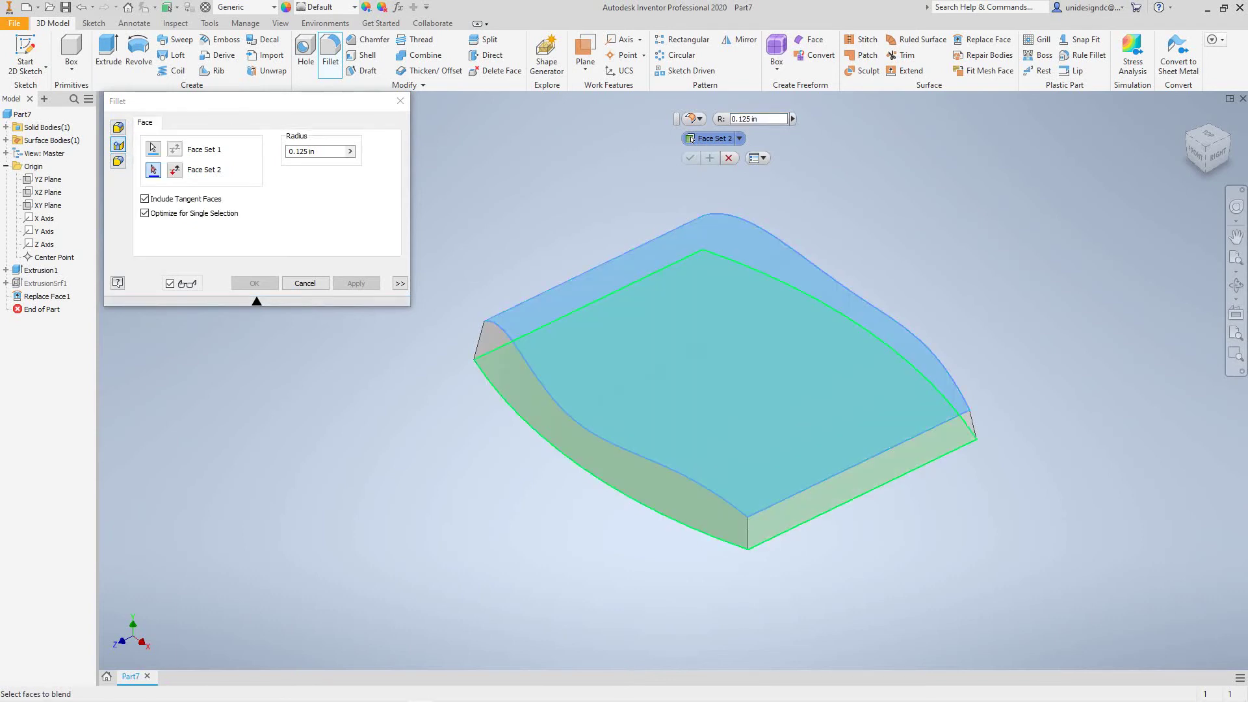
pyautogui.click(859, 481)
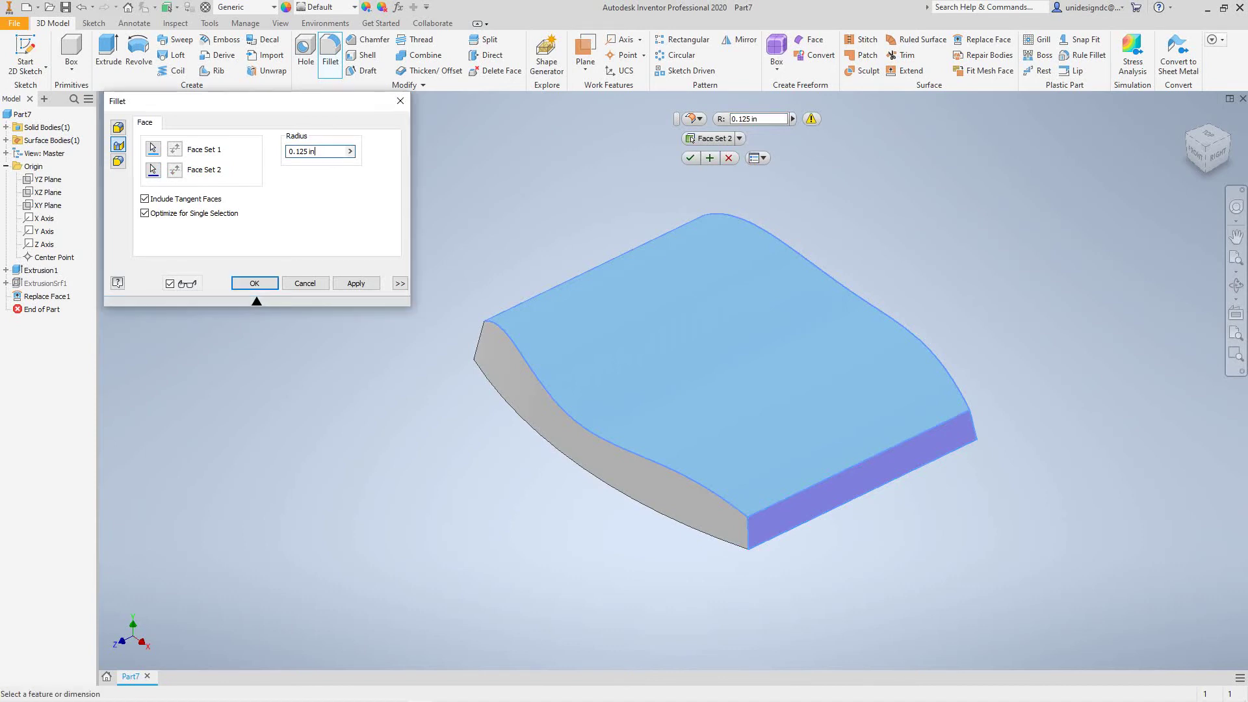
pyautogui.hotkey('shift', 'Home')
pyautogui.press('End')
pyautogui.hotkey('shift', 'Home')
pyautogui.write('1.5')
pyautogui.press('Return')
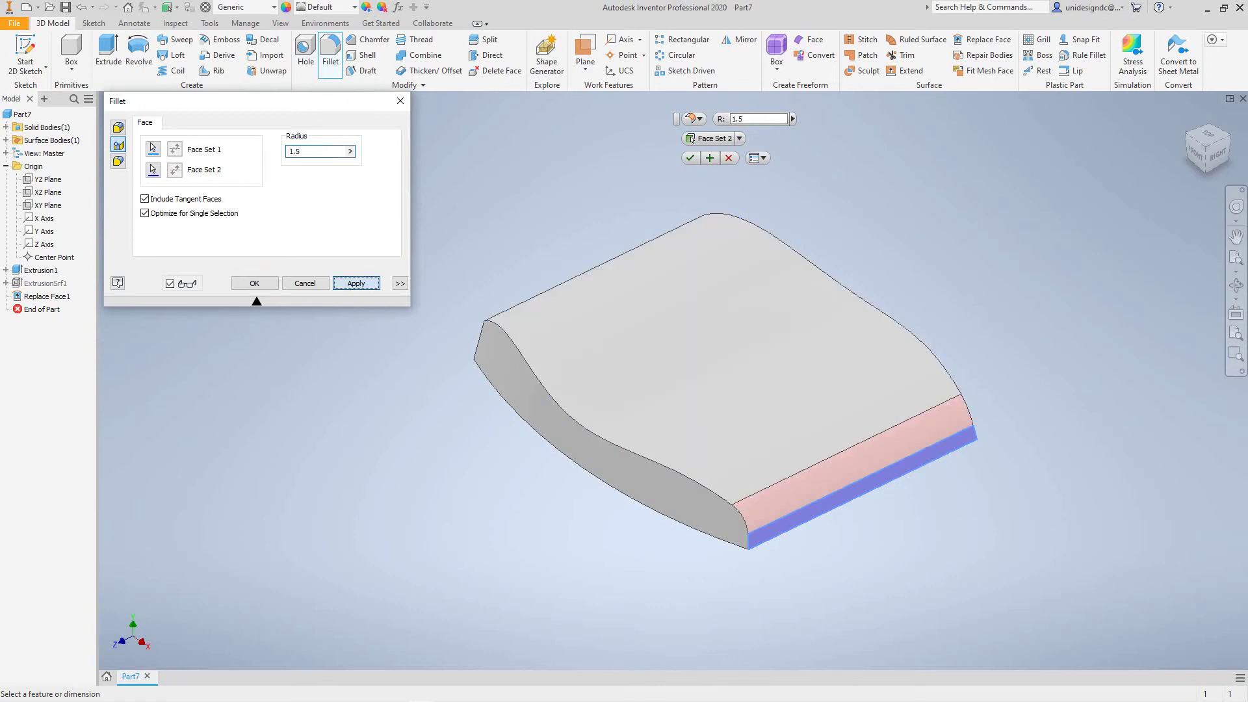
# Add a matching 1.5 in face fillet between the wavy top face and the left end face, and finish the Fillet command
pyautogui.press('F2')
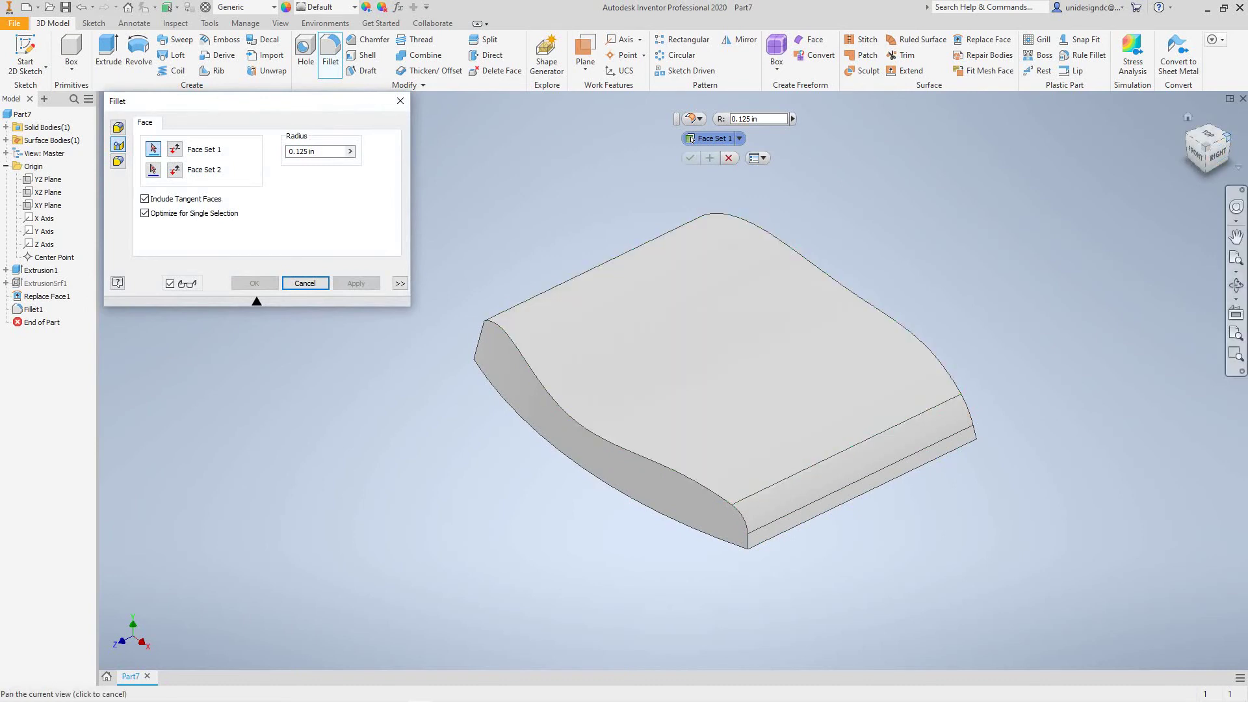
pyautogui.click(1217, 151)
pyautogui.press('F6')
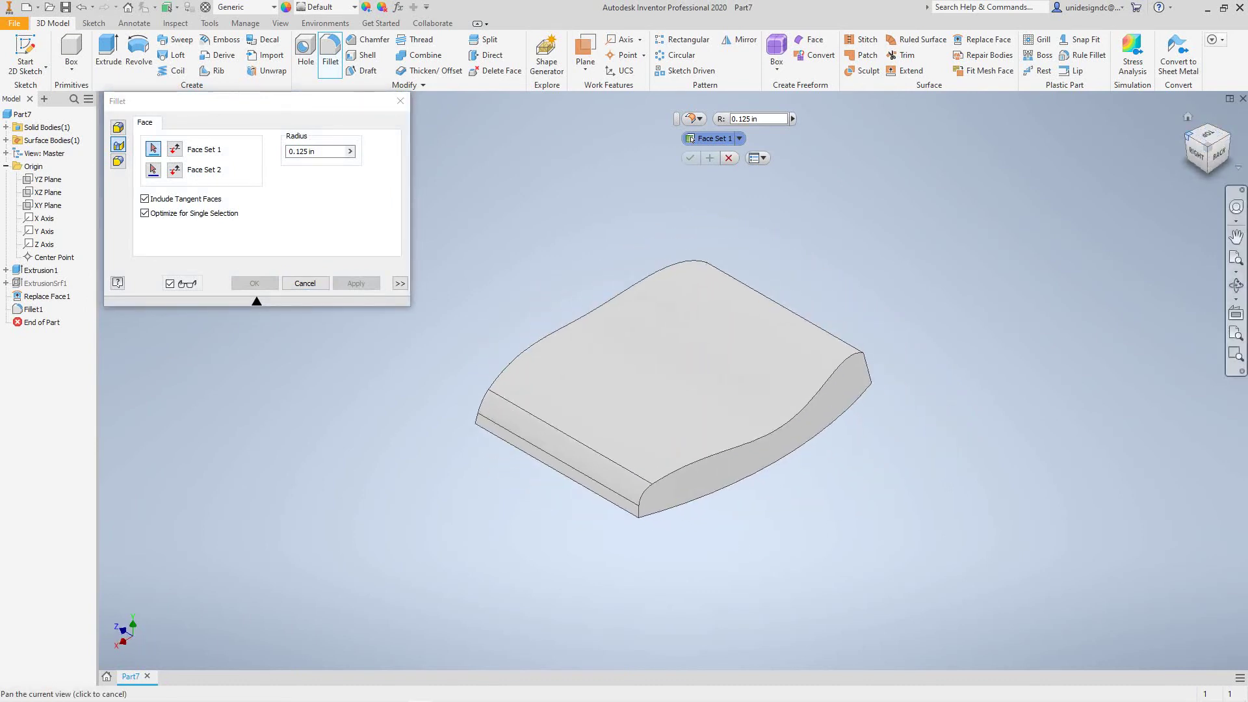
pyautogui.press('F5')
pyautogui.press('F6')
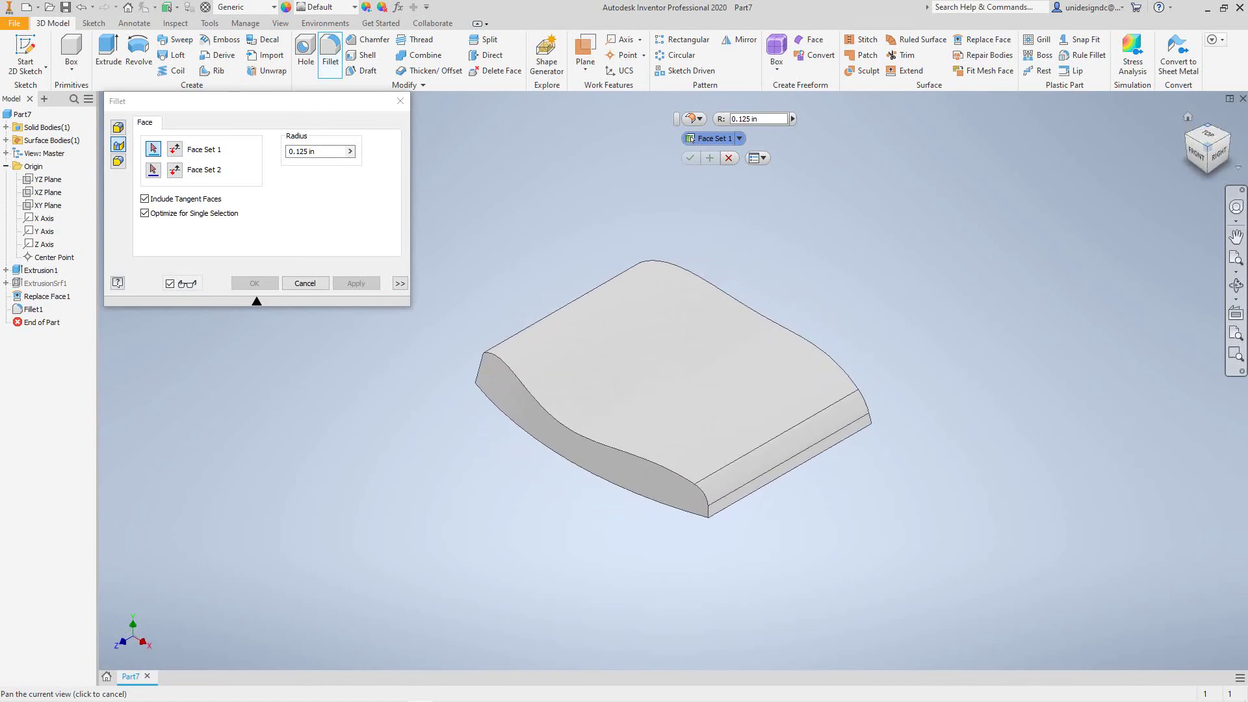
pyautogui.press('F5')
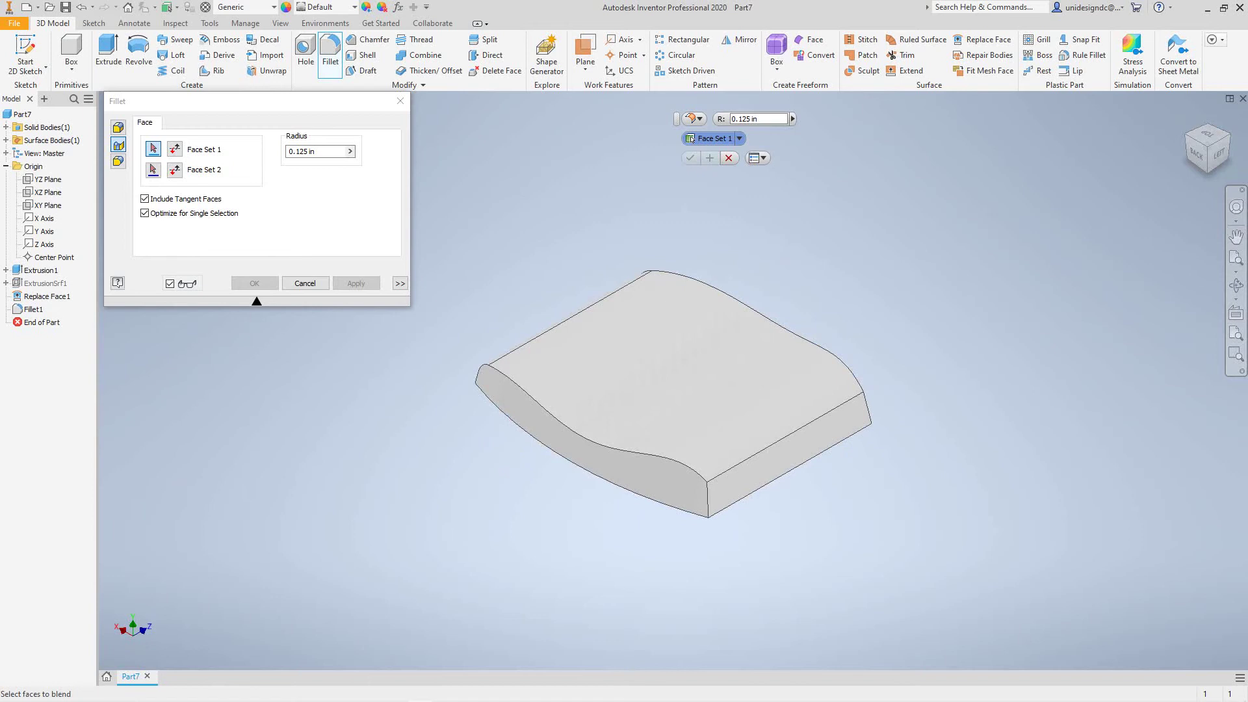
pyautogui.click(670, 364)
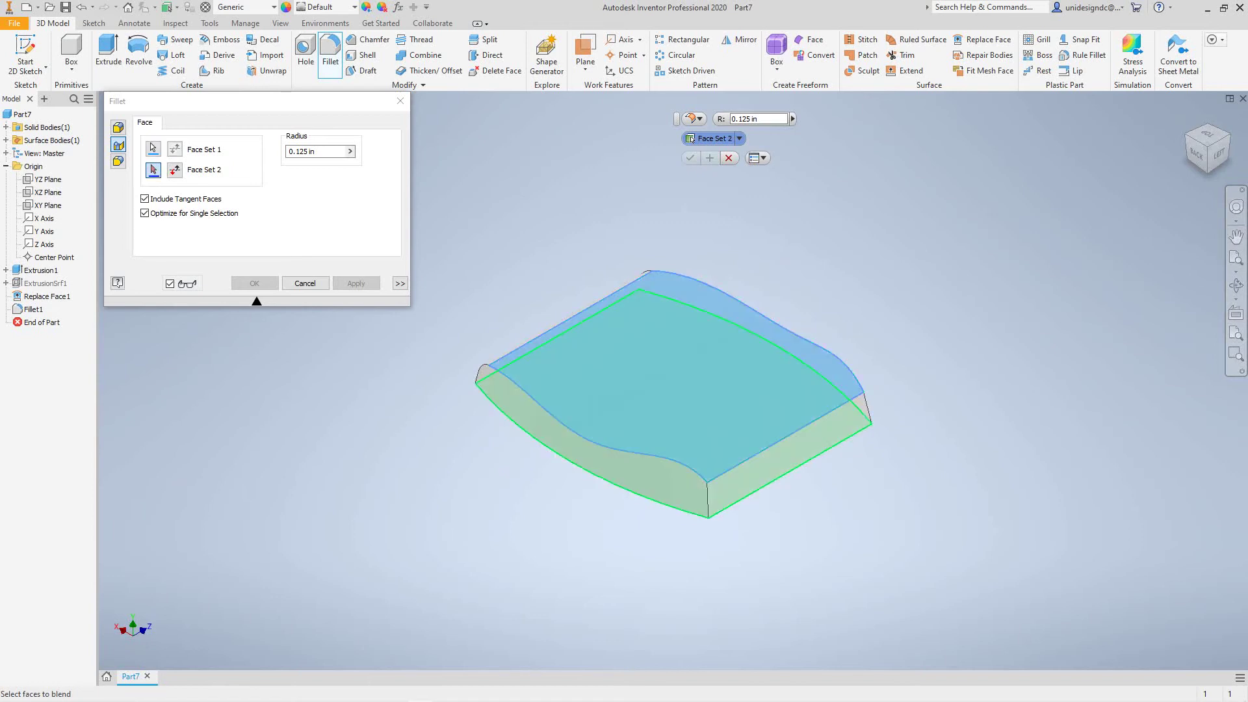
pyautogui.click(789, 465)
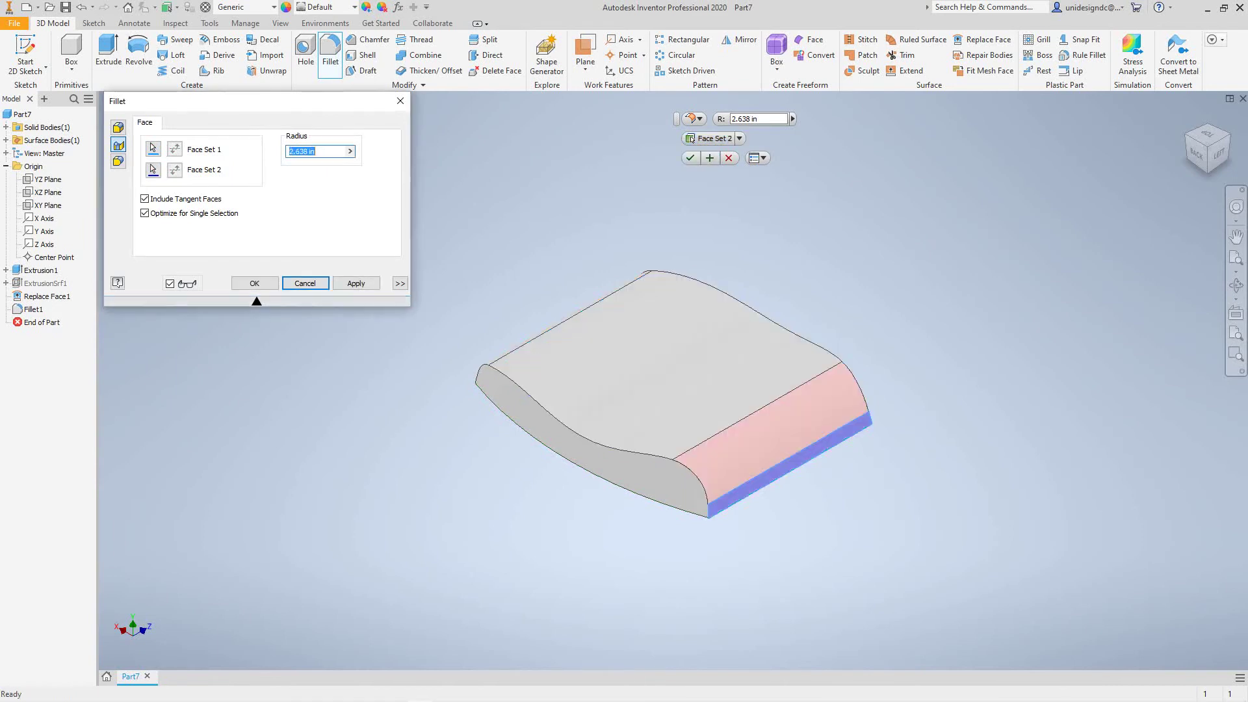
pyautogui.write('1.')
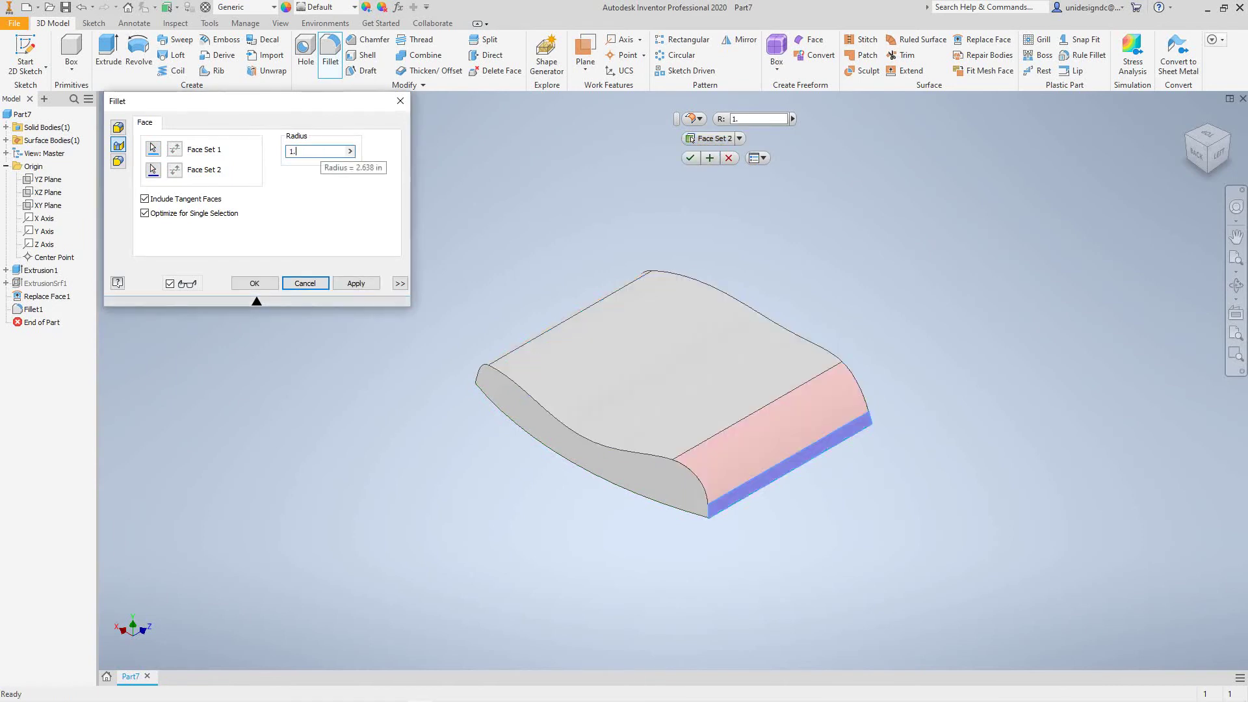
pyautogui.write('5')
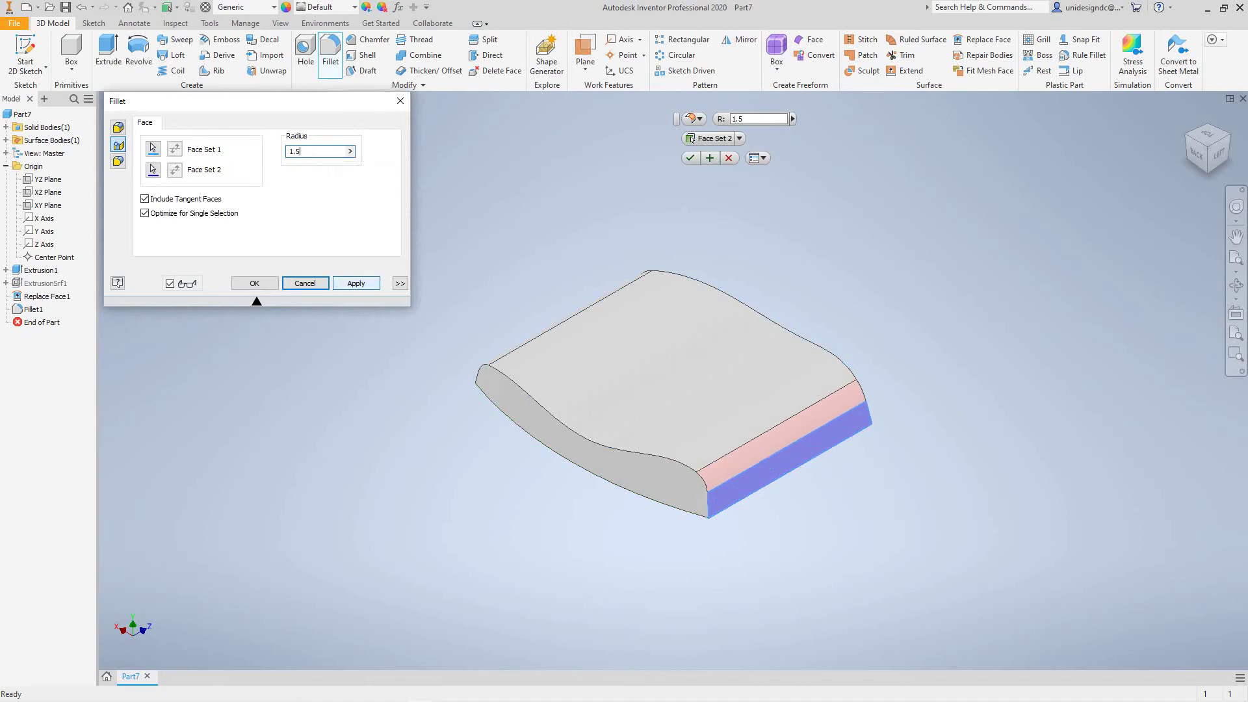
pyautogui.press('Return')
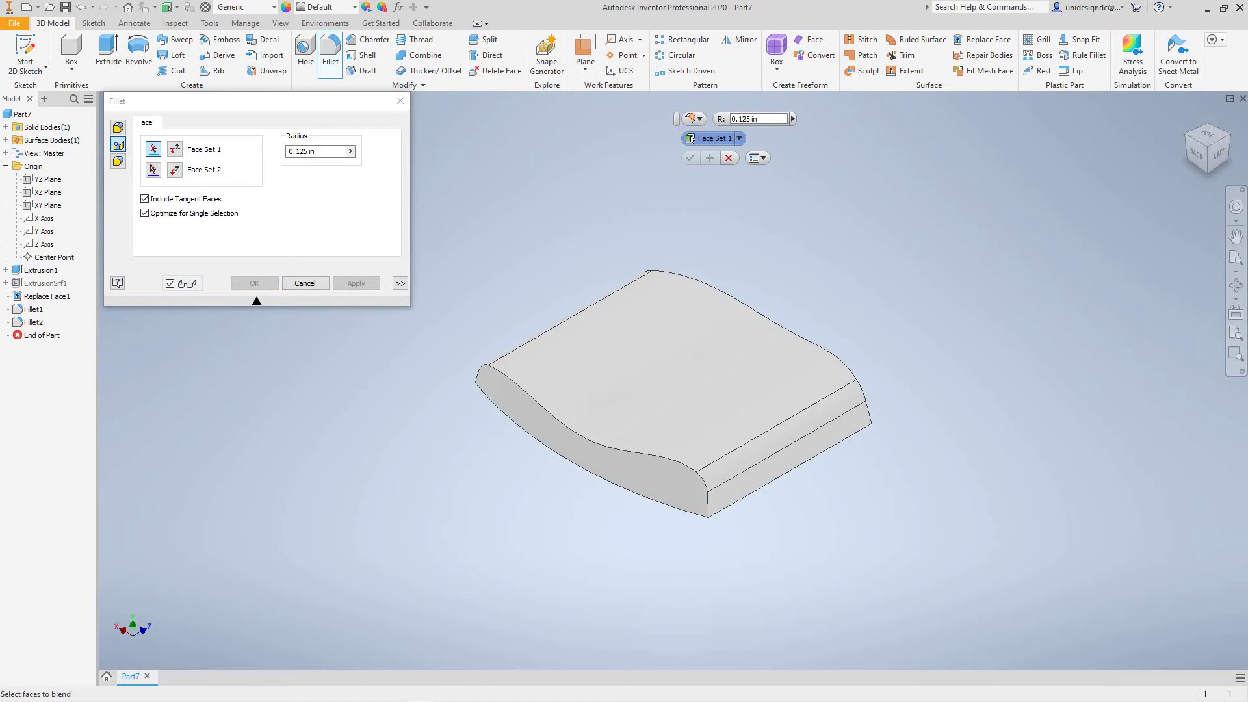
pyautogui.click(305, 282)
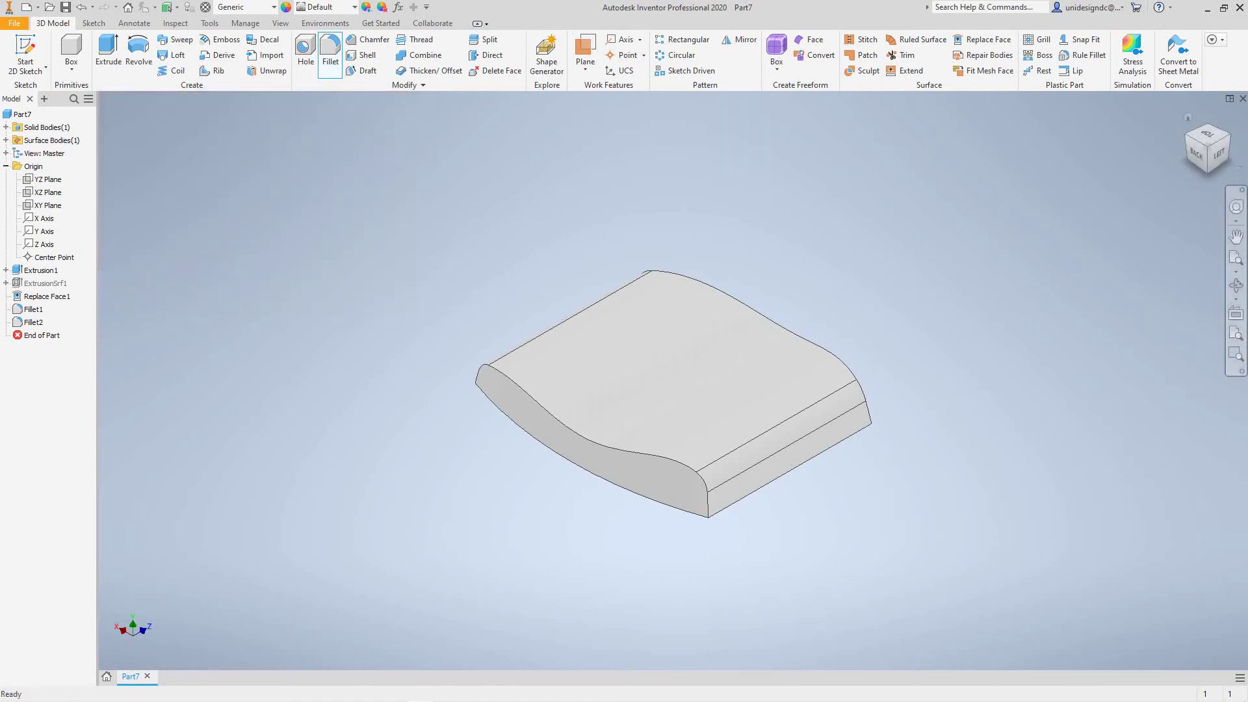
# Start a variable fillet on the front face's wavy edge chain and add radius points at both ends of the left fillet's arc
pyautogui.click(1188, 117)
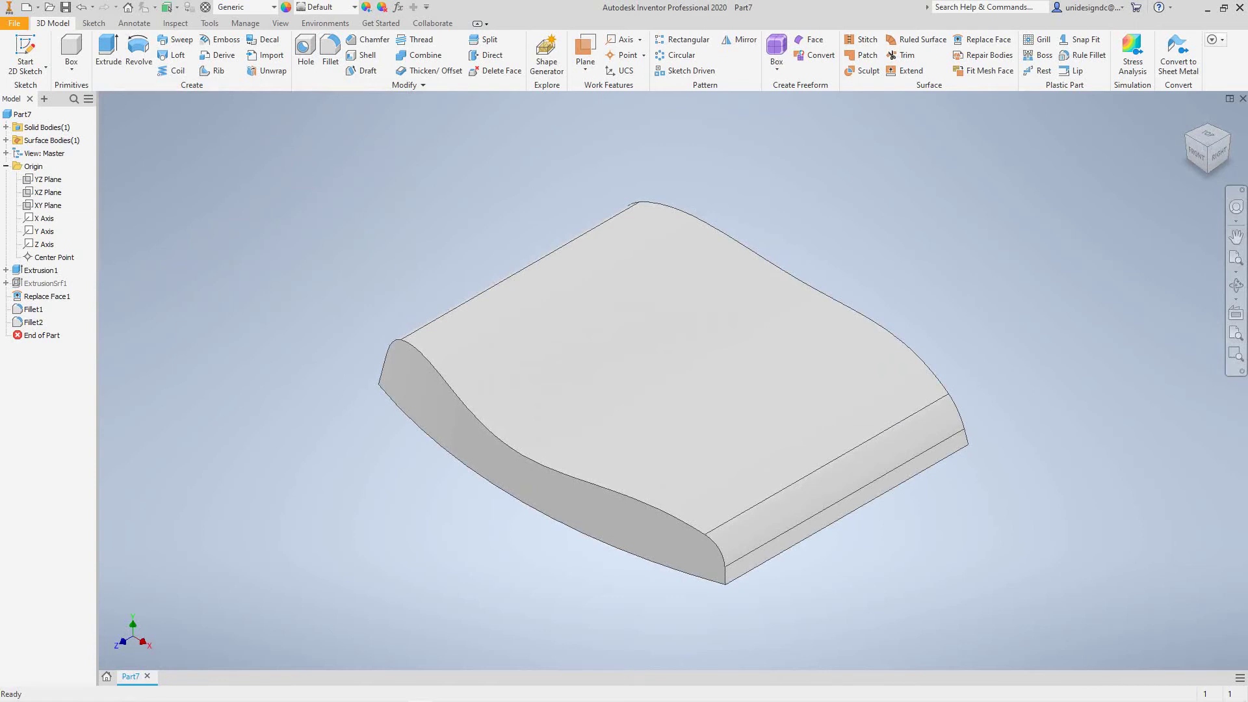
pyautogui.click(330, 51)
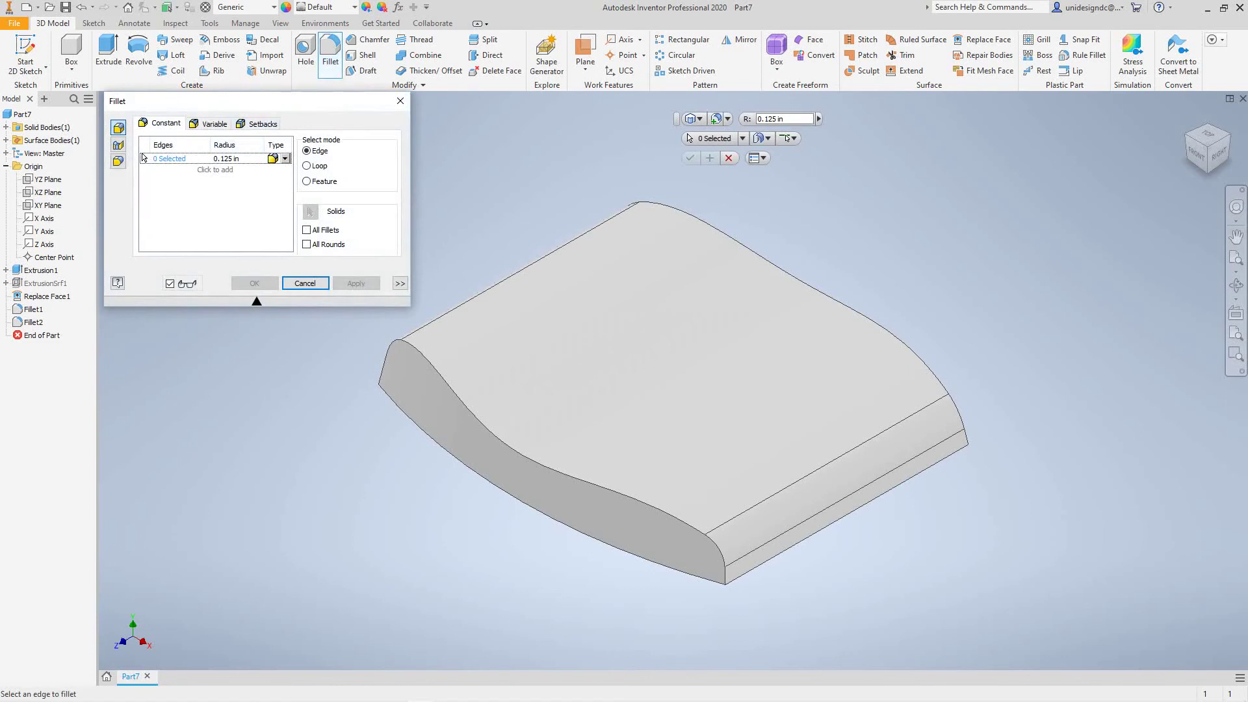
pyautogui.click(209, 123)
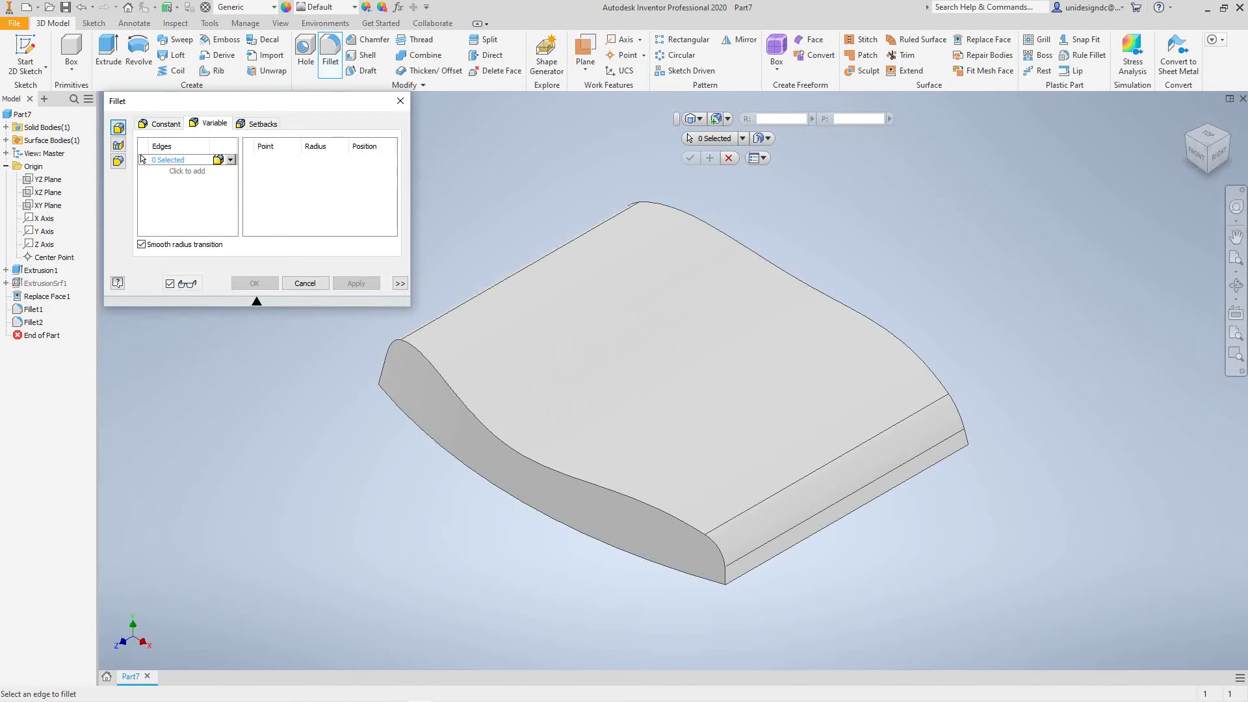
pyautogui.click(1187, 135)
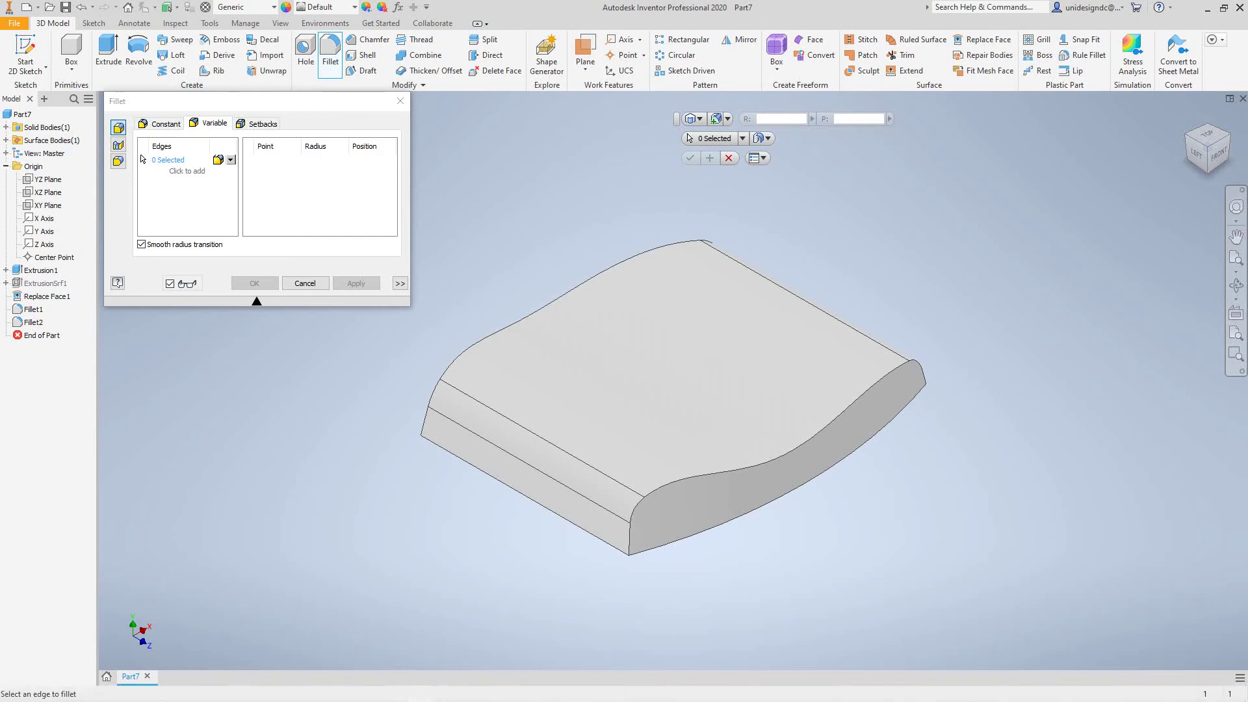
pyautogui.click(793, 450)
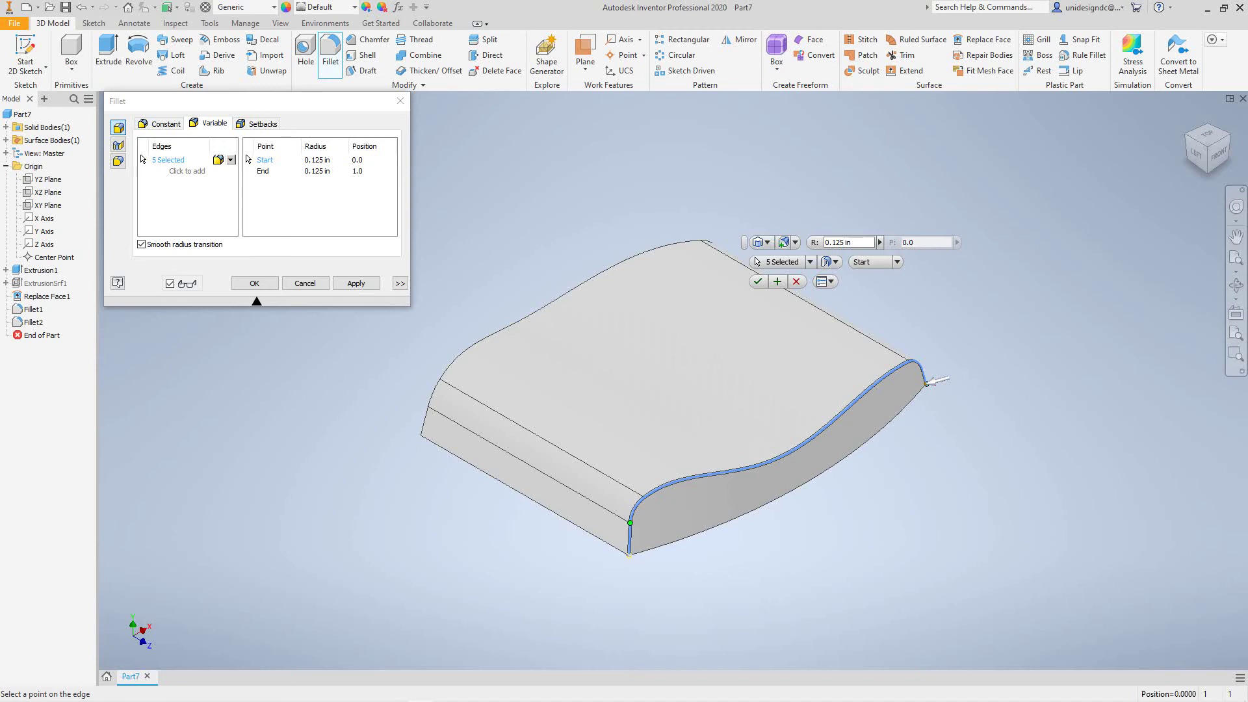
pyautogui.click(630, 522)
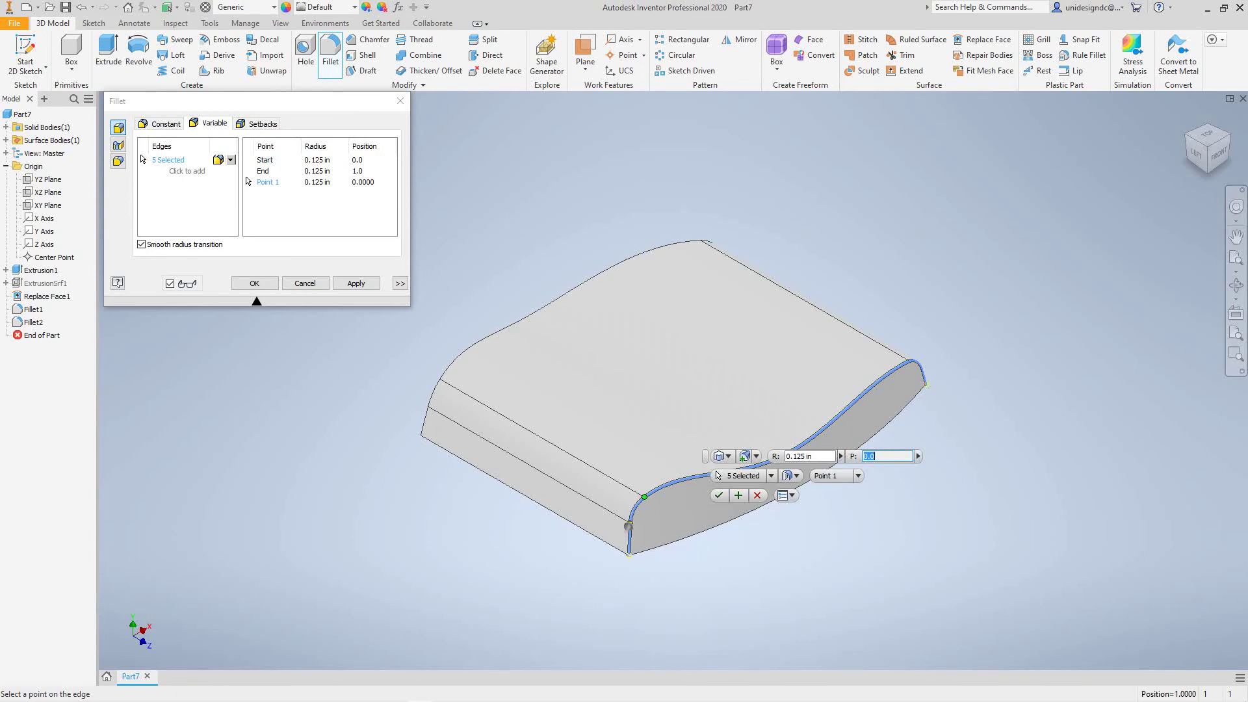
pyautogui.click(644, 497)
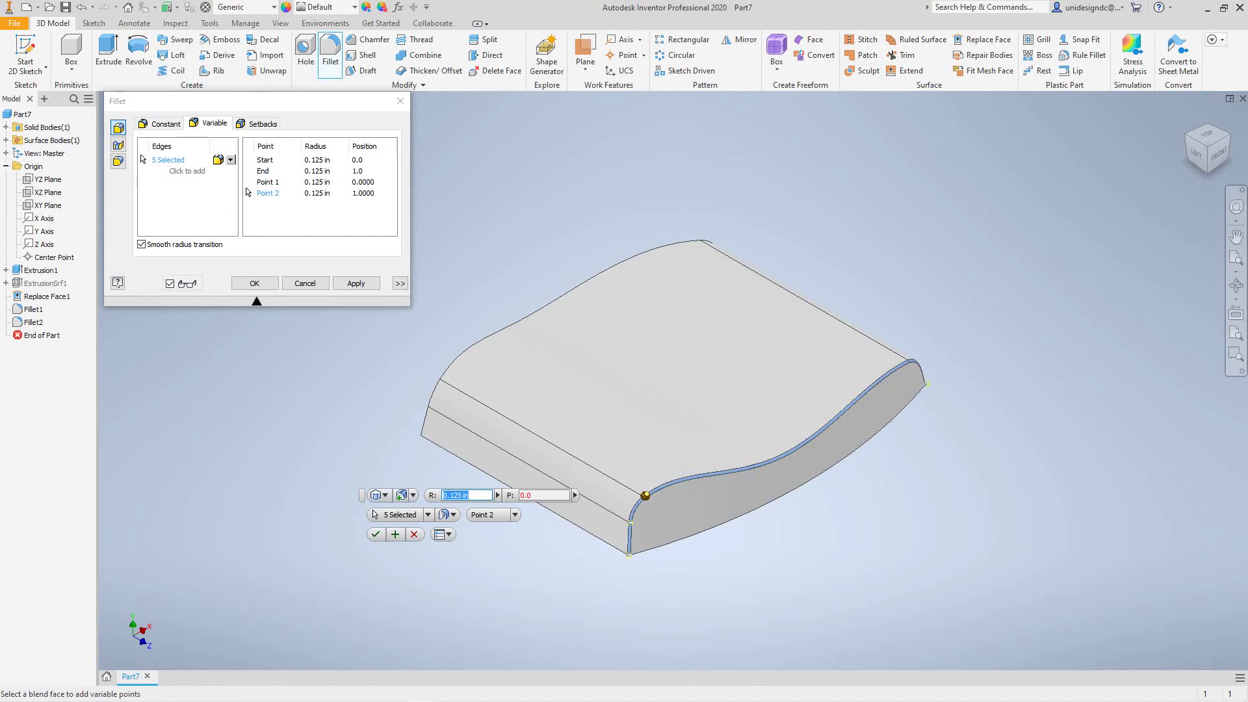
# Set the variable fillet radii to .6 at the start and end, 1 at Point 1 and .8 at Point 2
pyautogui.click(317, 160)
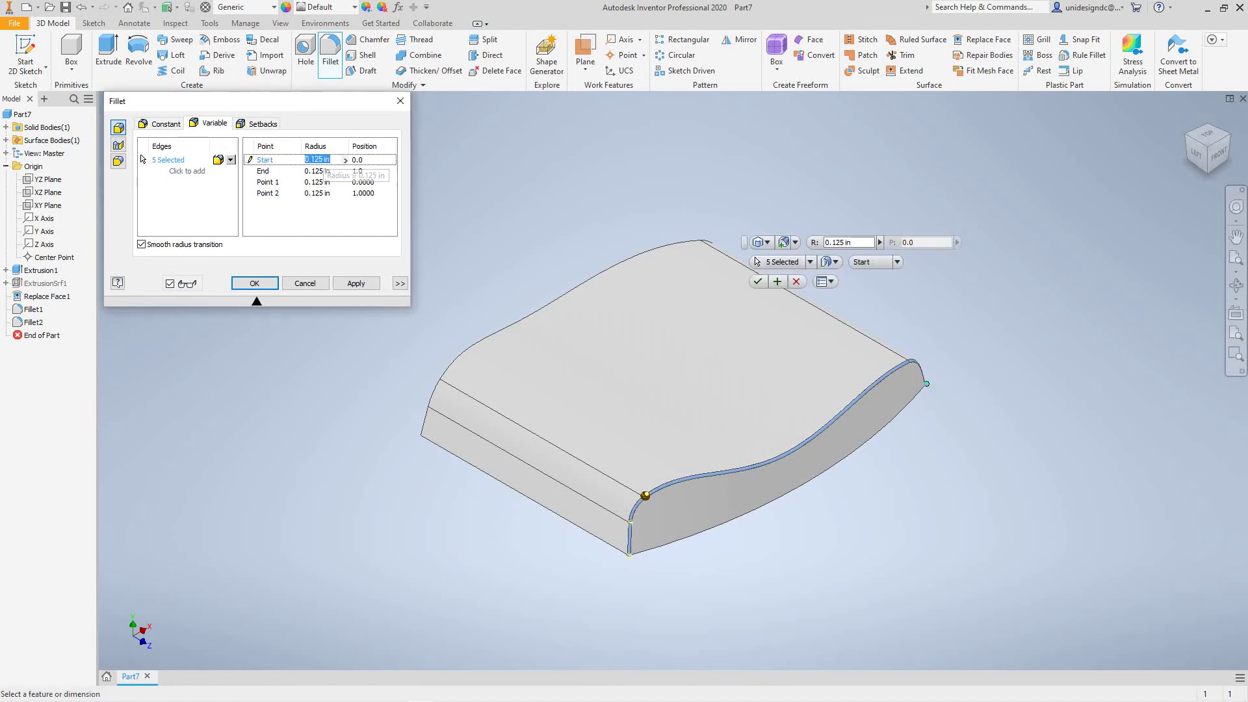
pyautogui.write('.6')
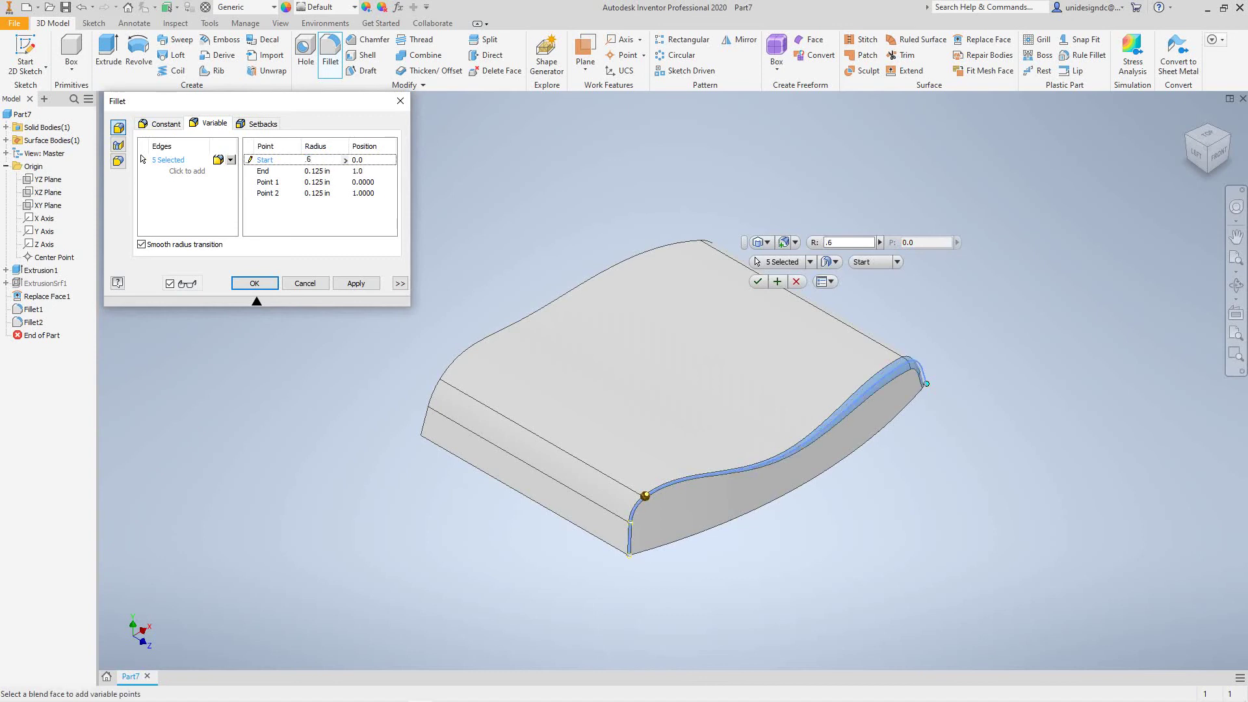
pyautogui.click(318, 171)
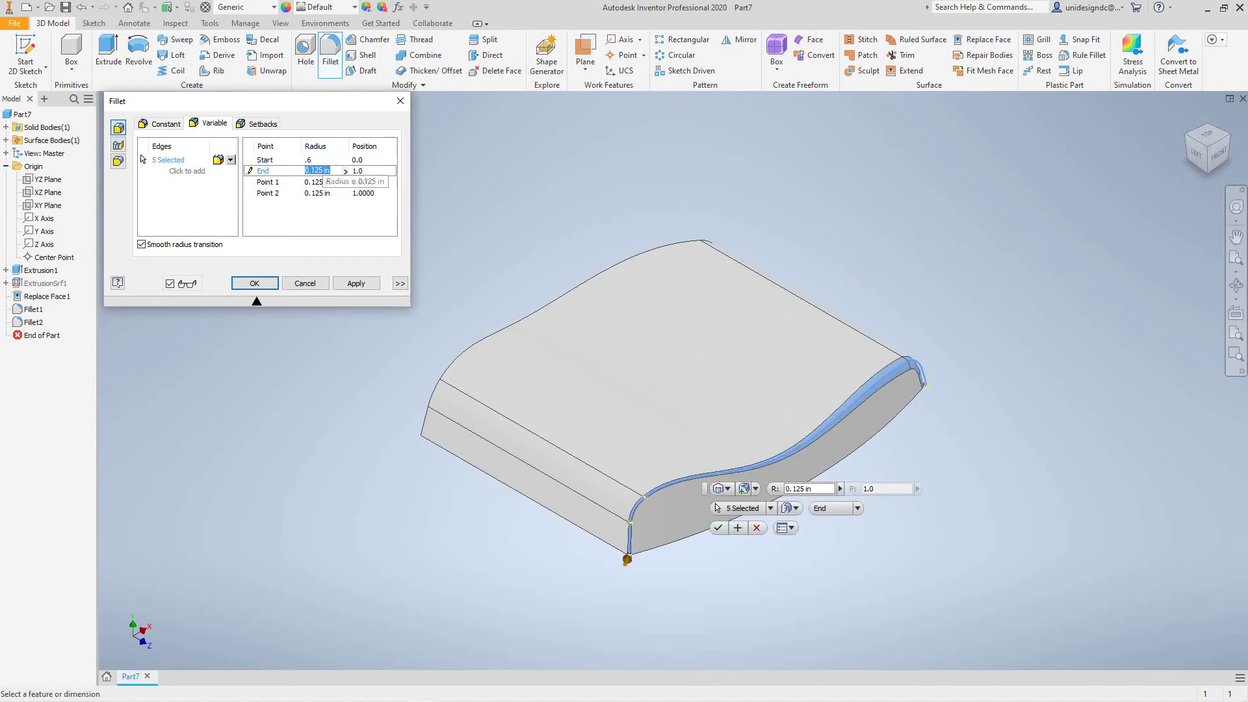
pyautogui.write('.6')
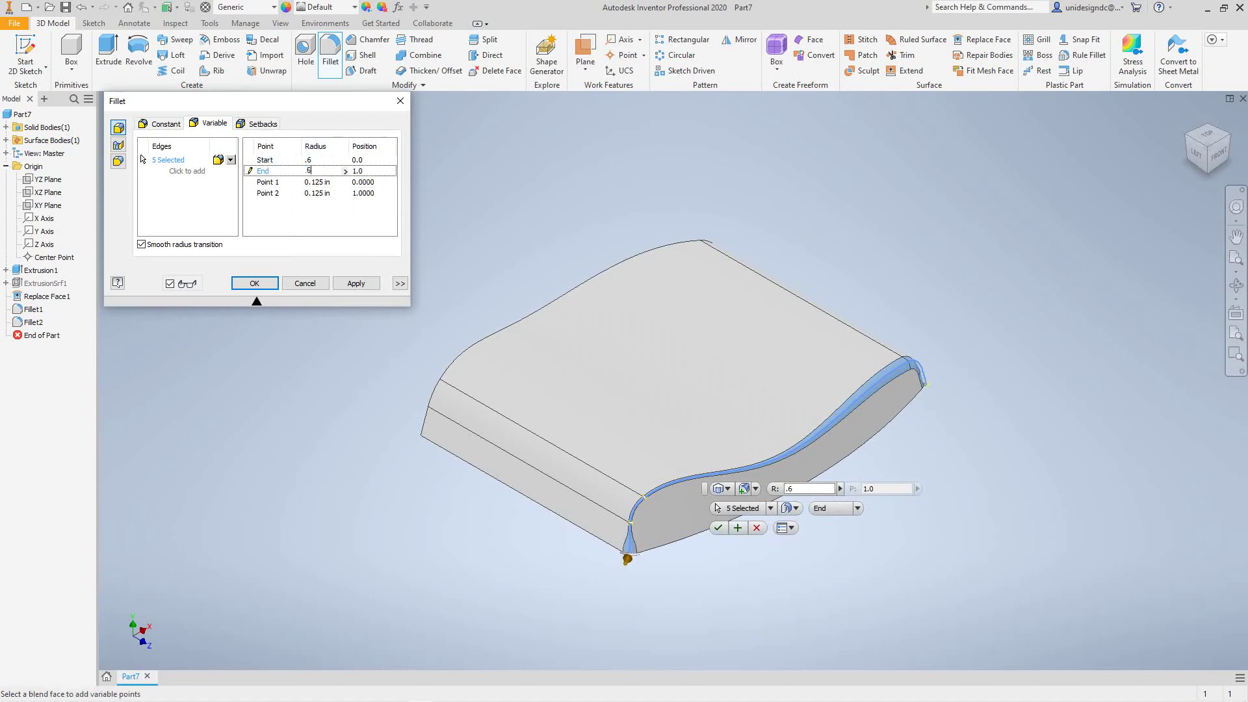
pyautogui.click(318, 182)
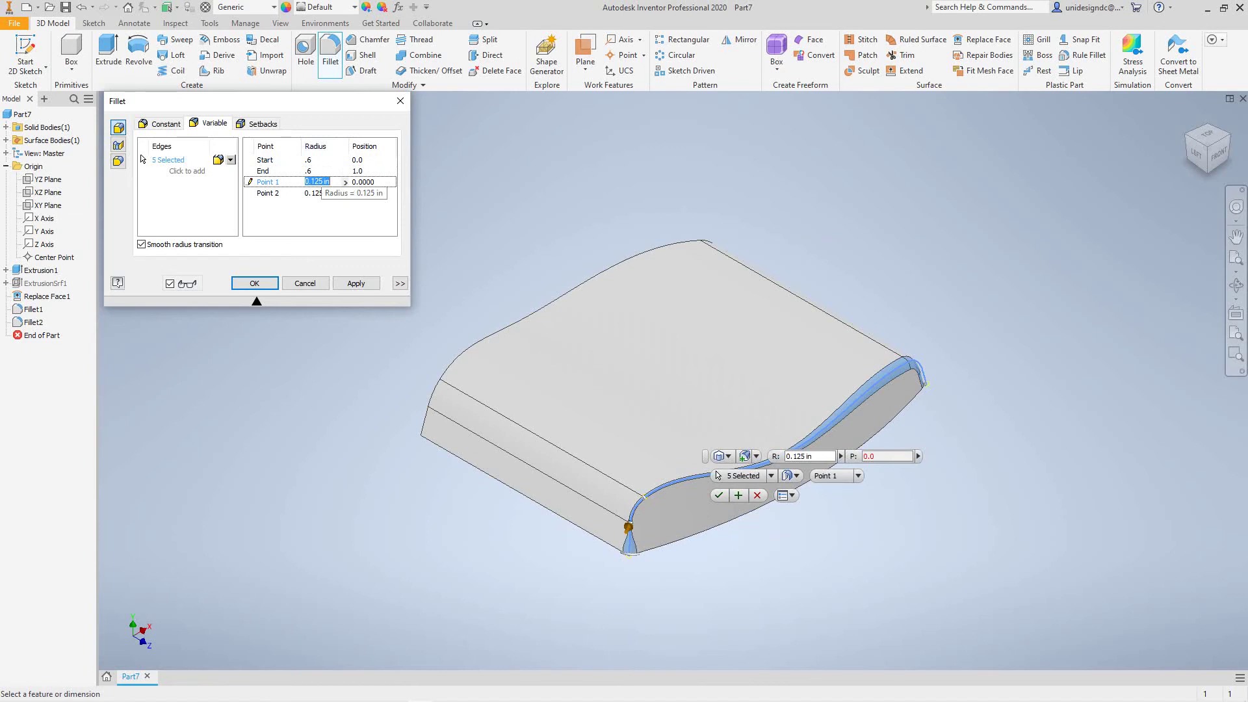
pyautogui.write('1')
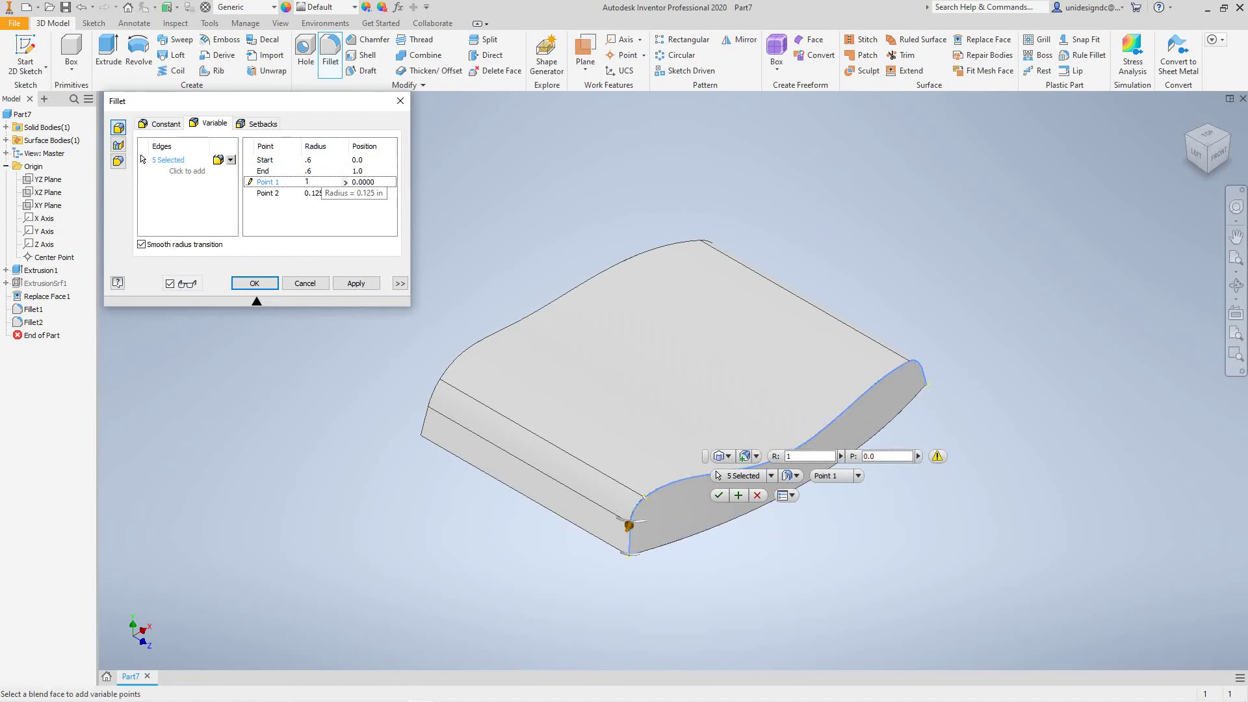
pyautogui.press('Down')
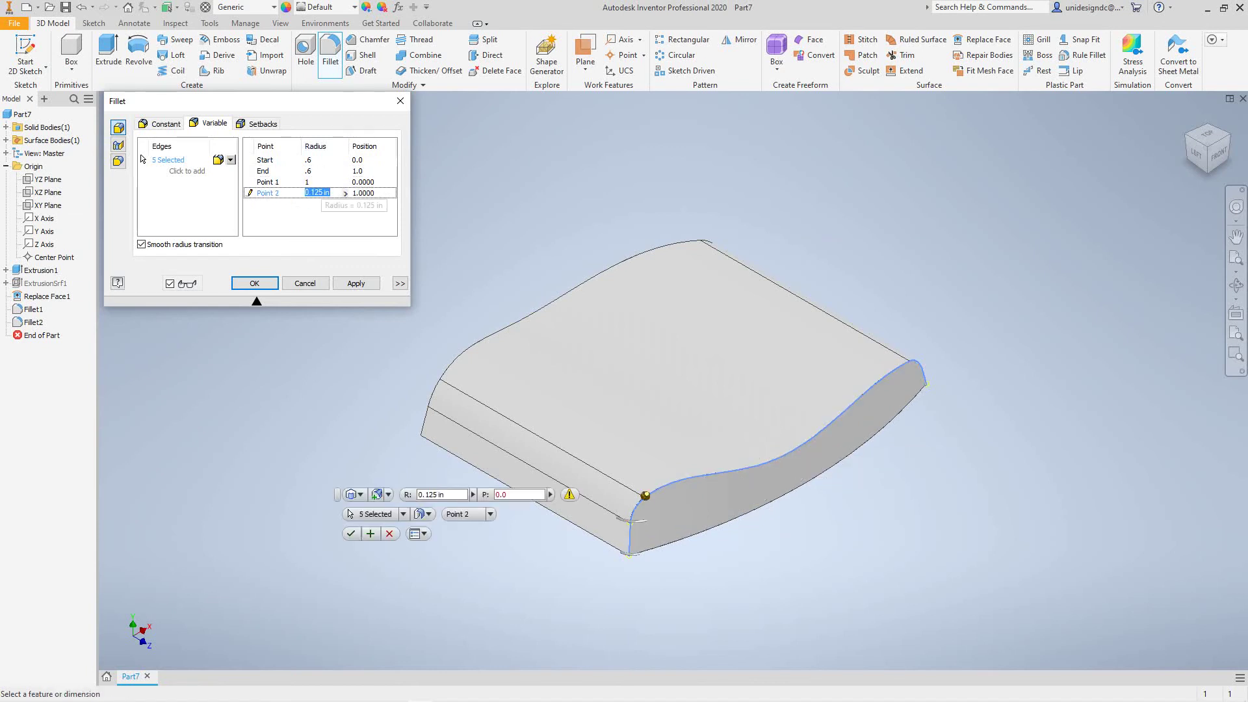
pyautogui.press('BackSpace')
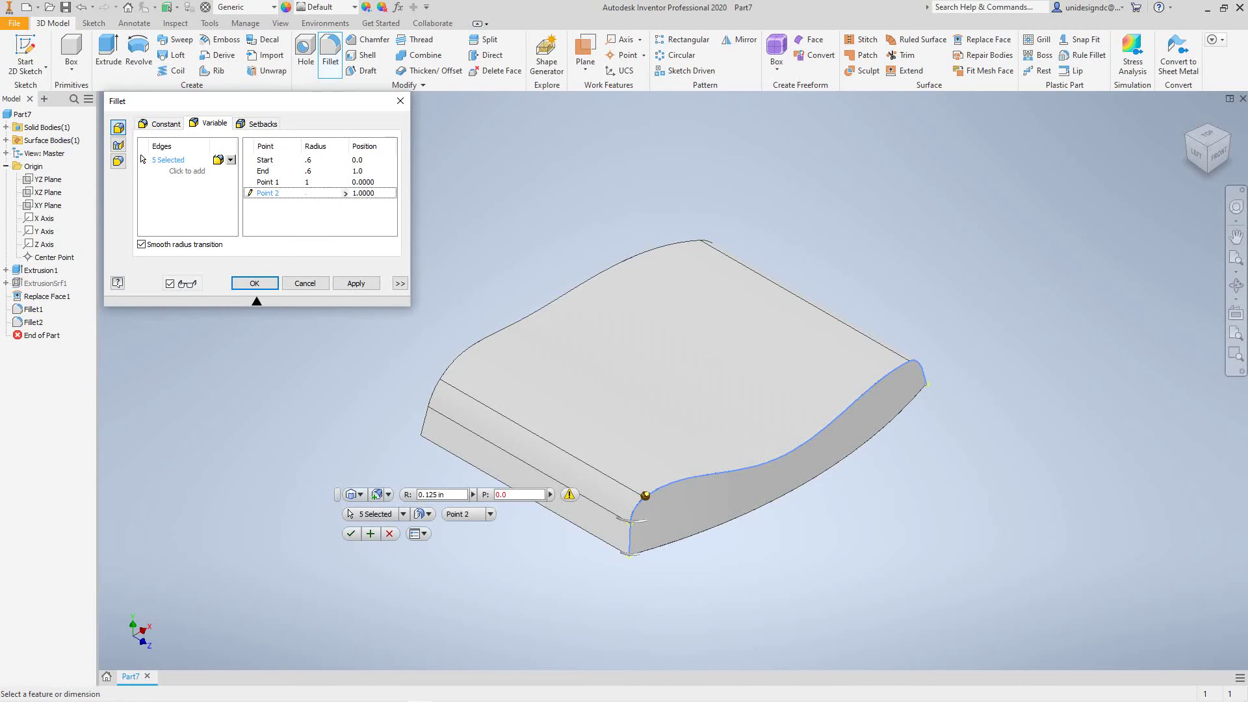
pyautogui.write('.8')
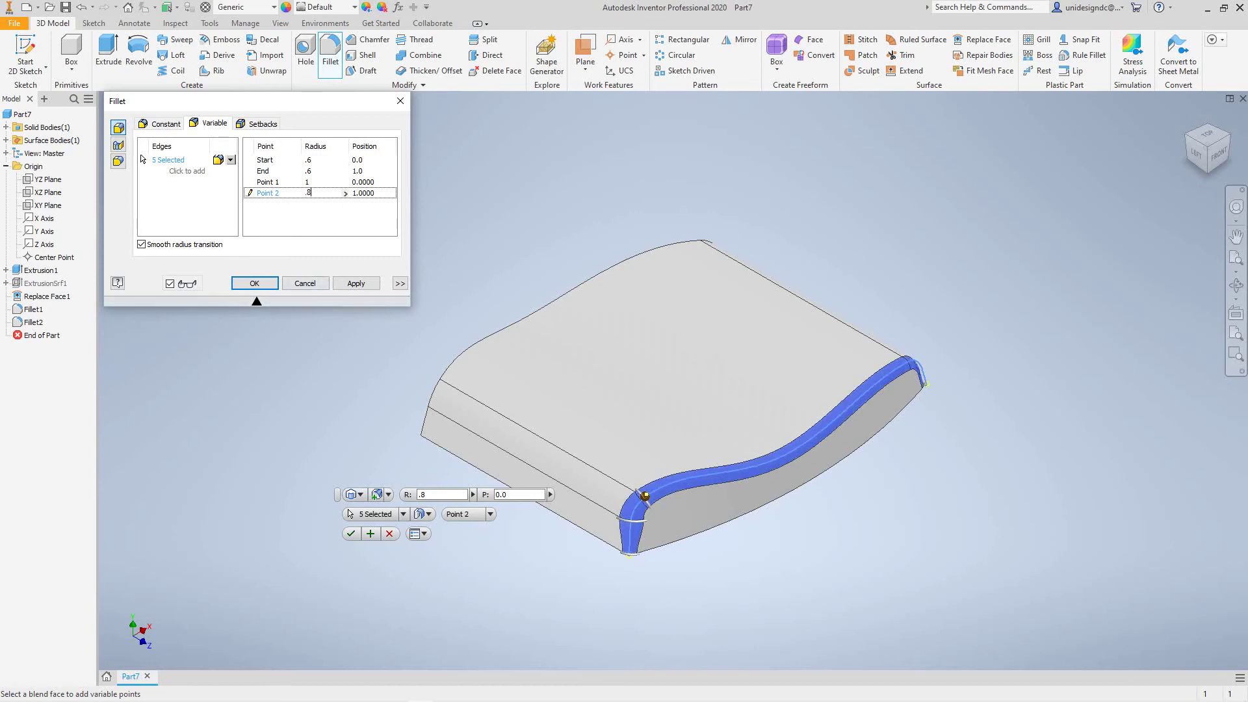
# Set the wavy edge chain's fillet type to Smooth (G2) and finish the variable-radius fillet
pyautogui.click(231, 160)
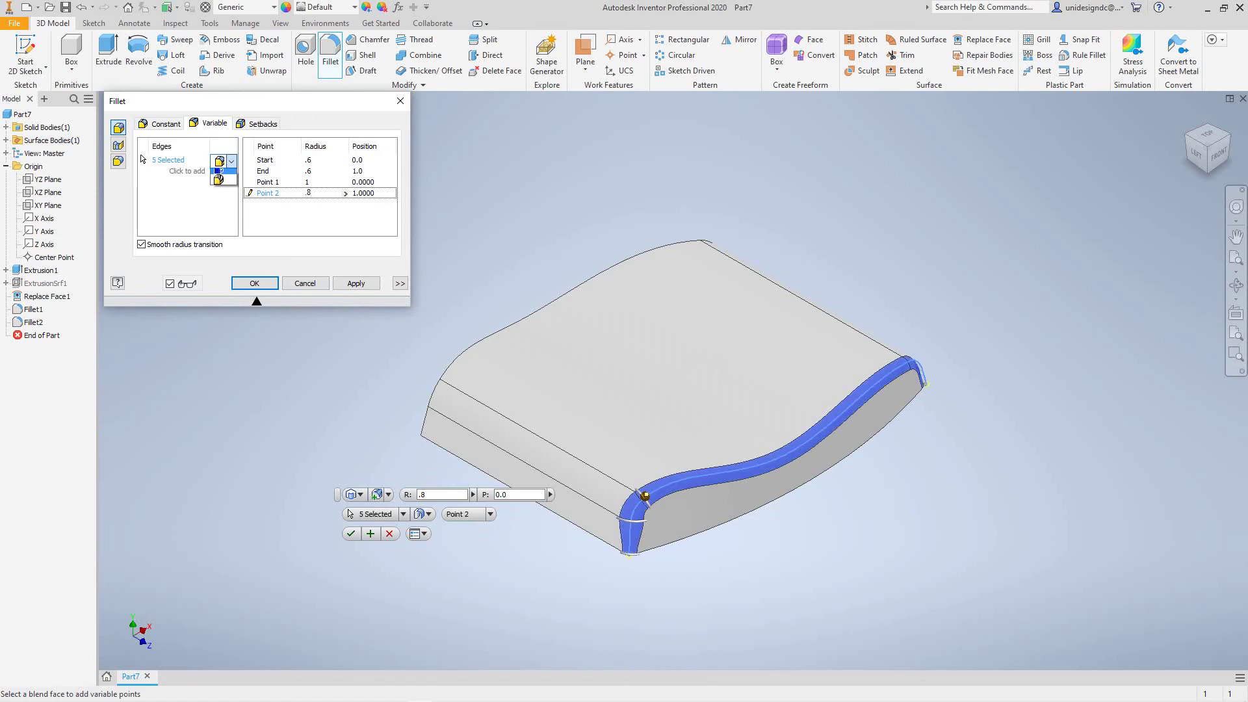
pyautogui.click(219, 174)
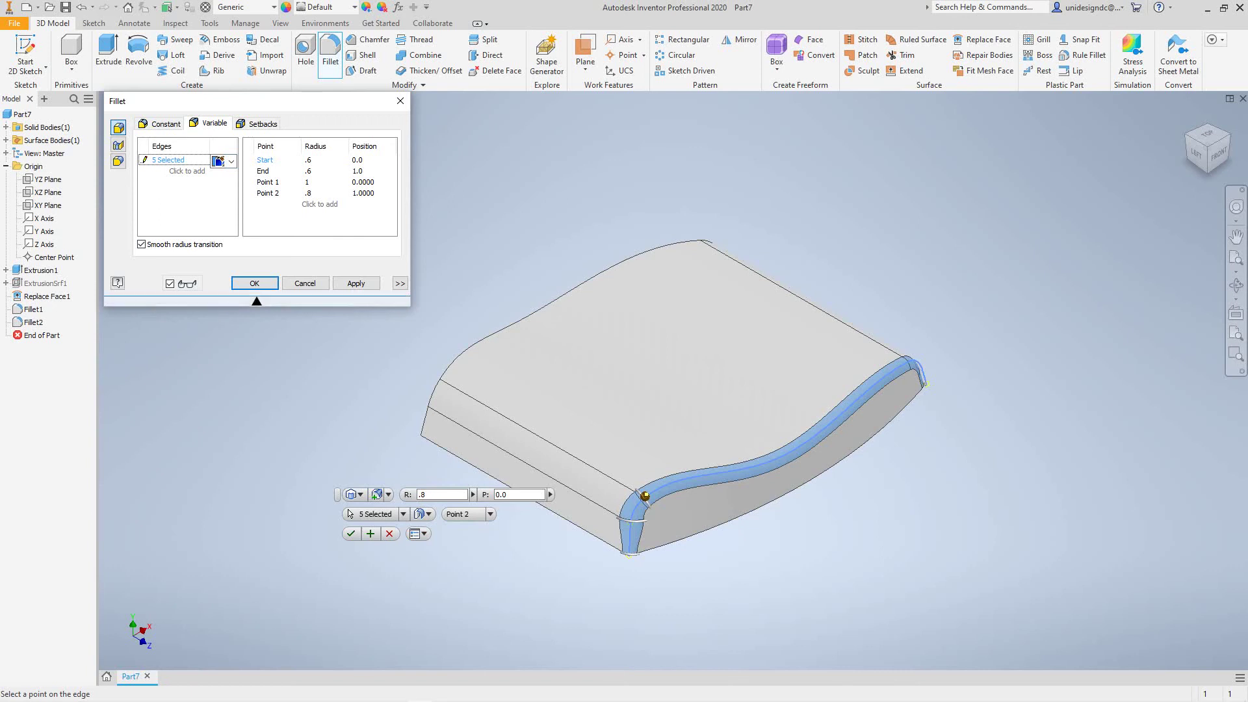
pyautogui.click(231, 161)
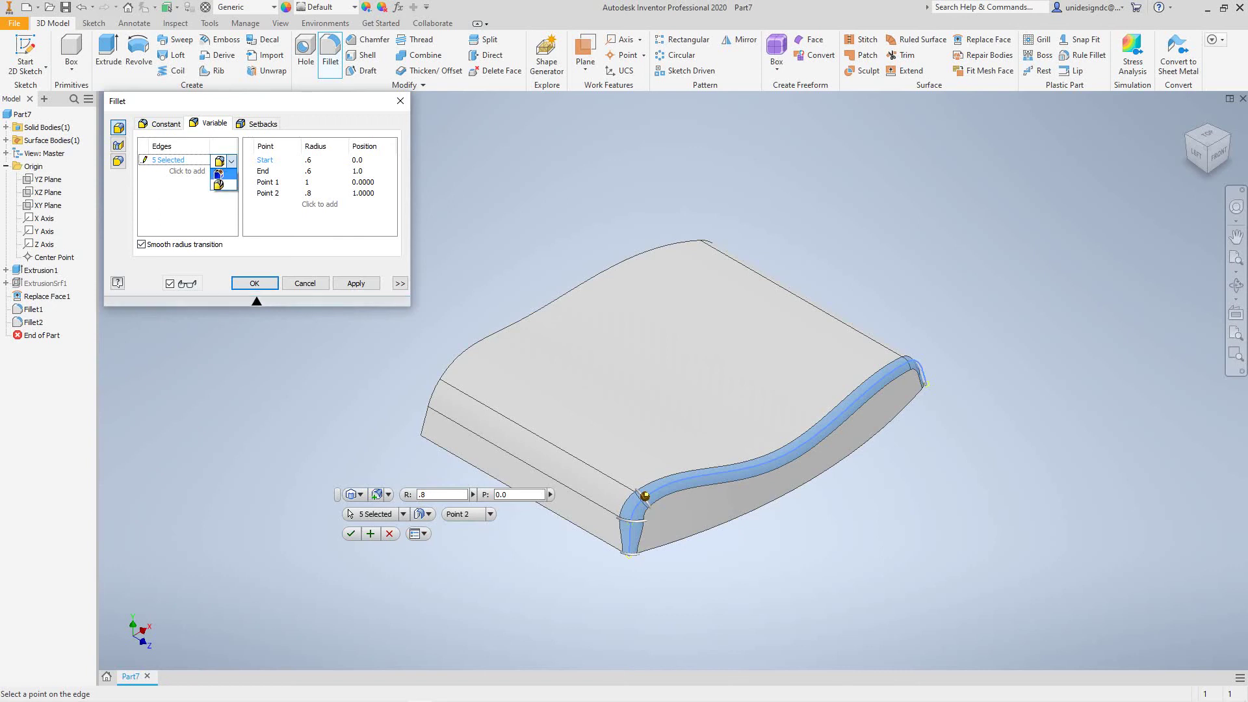
pyautogui.click(219, 174)
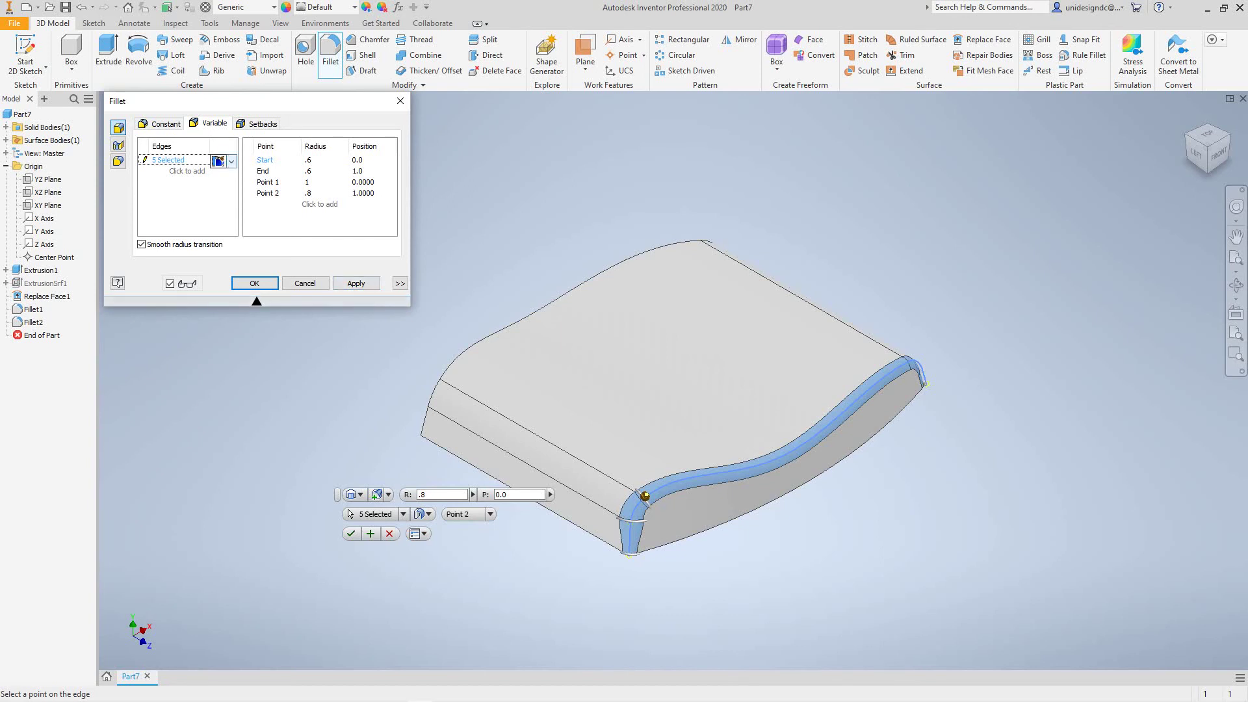
pyautogui.click(226, 161)
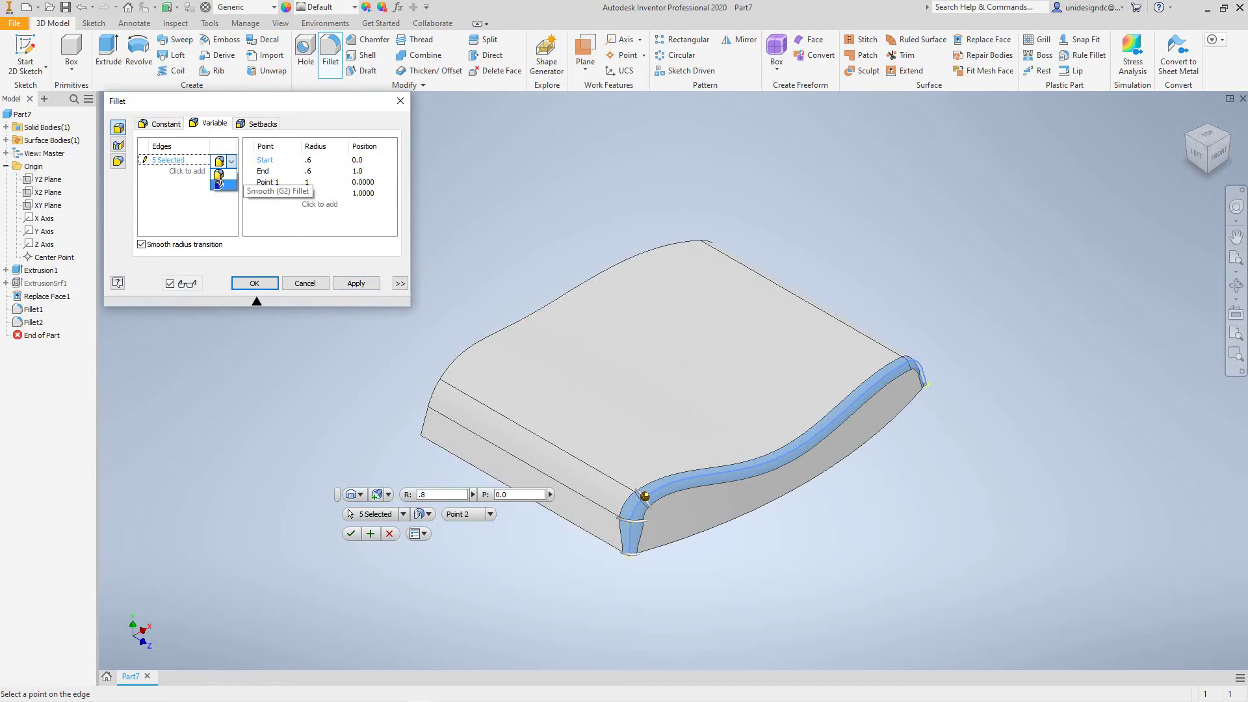
pyautogui.click(219, 184)
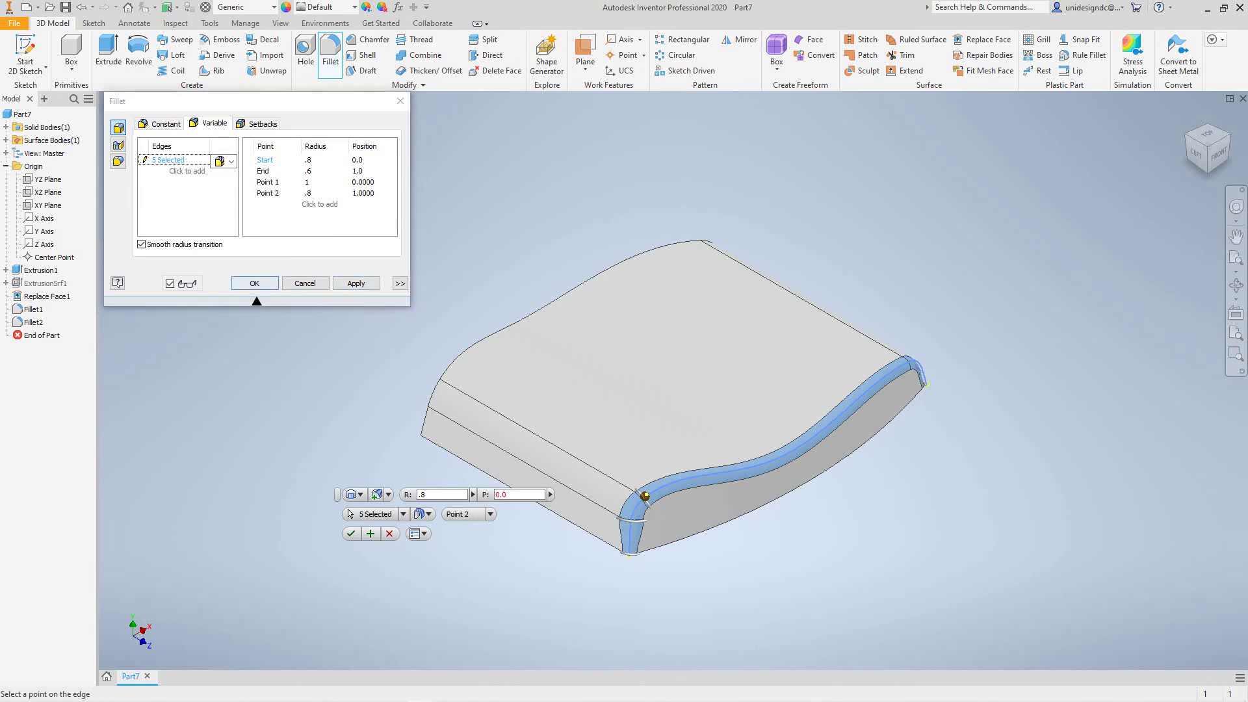
pyautogui.click(254, 284)
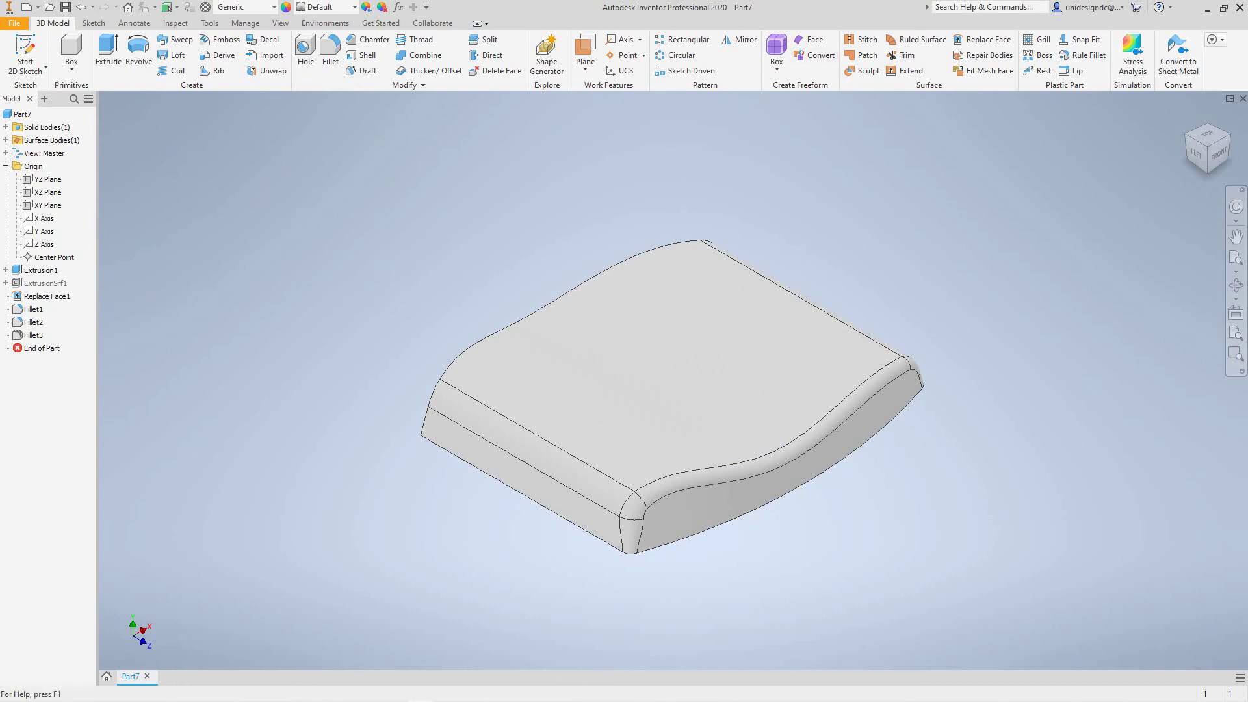
# Mirror the variable-radius fillet across the XY Plane onto the opposite wavy edge
pyautogui.click(739, 40)
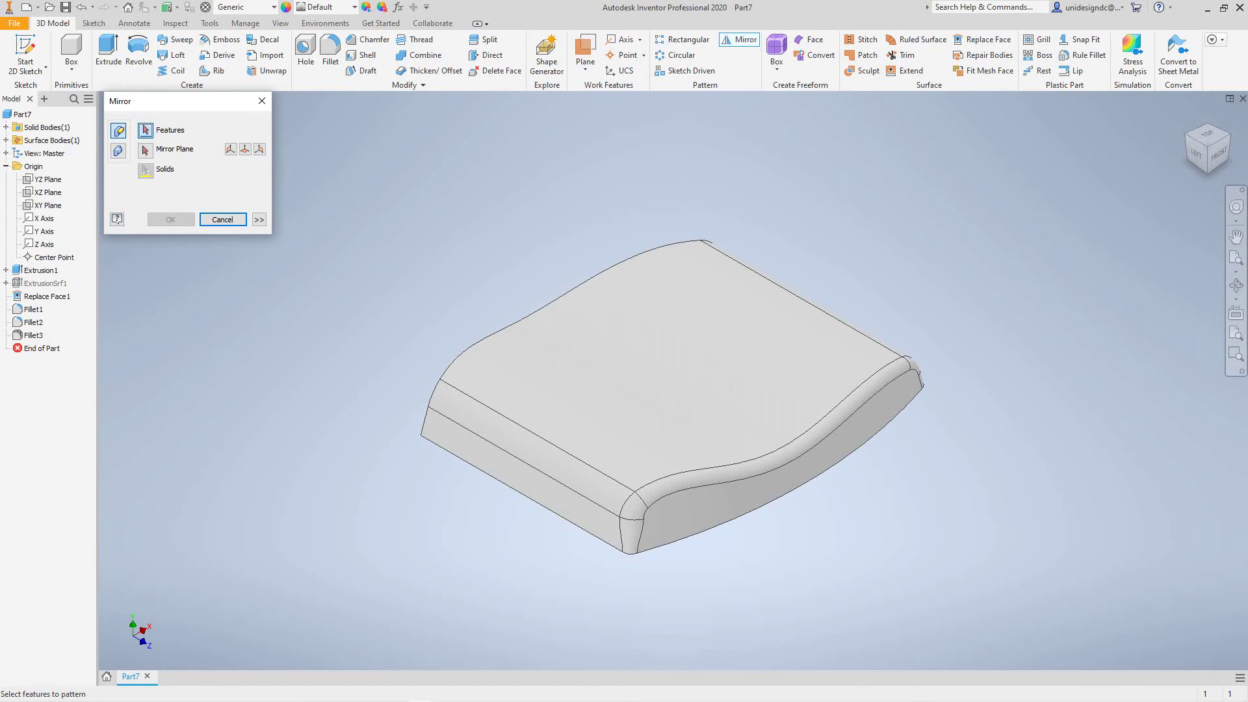
pyautogui.click(145, 150)
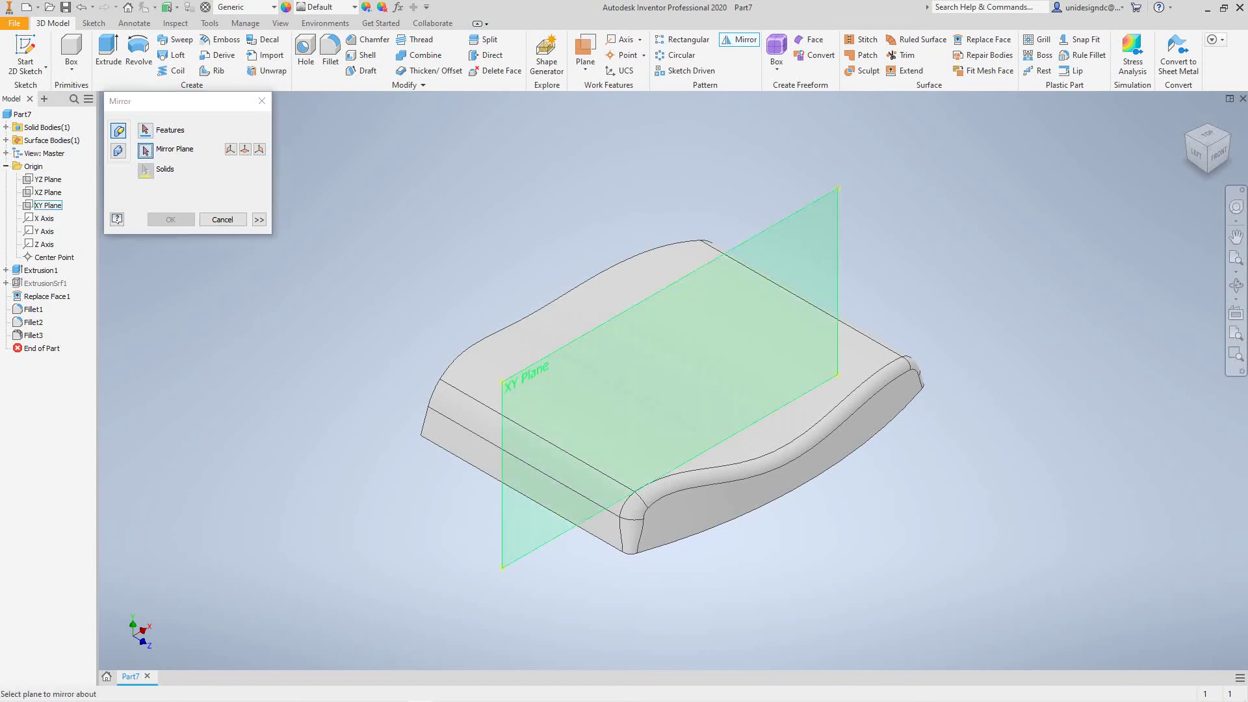
pyautogui.click(48, 205)
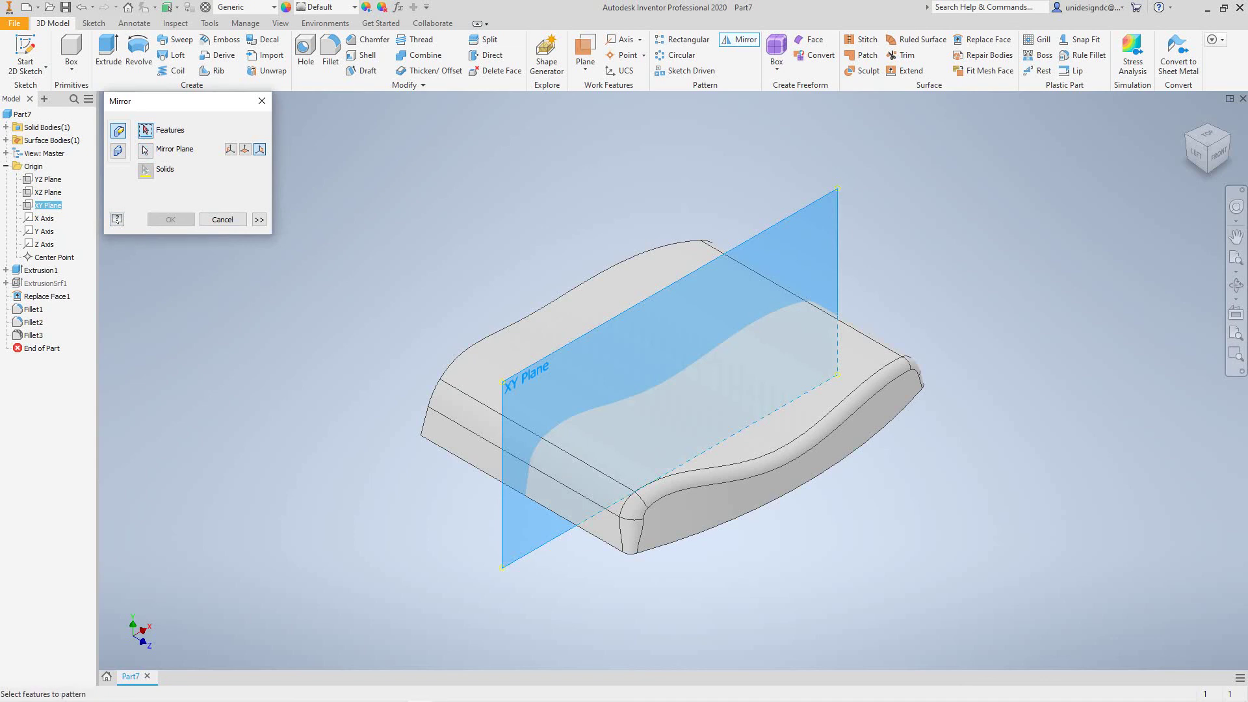
pyautogui.click(40, 269)
pyautogui.click(33, 335)
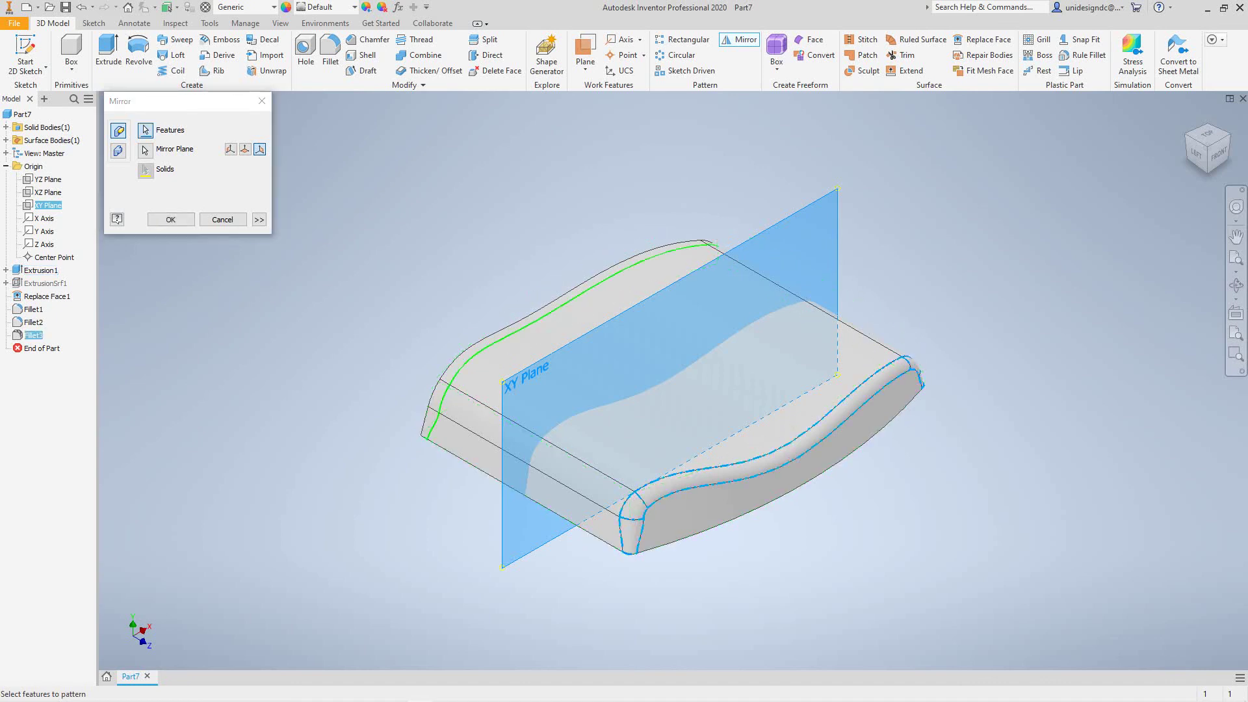
pyautogui.click(145, 150)
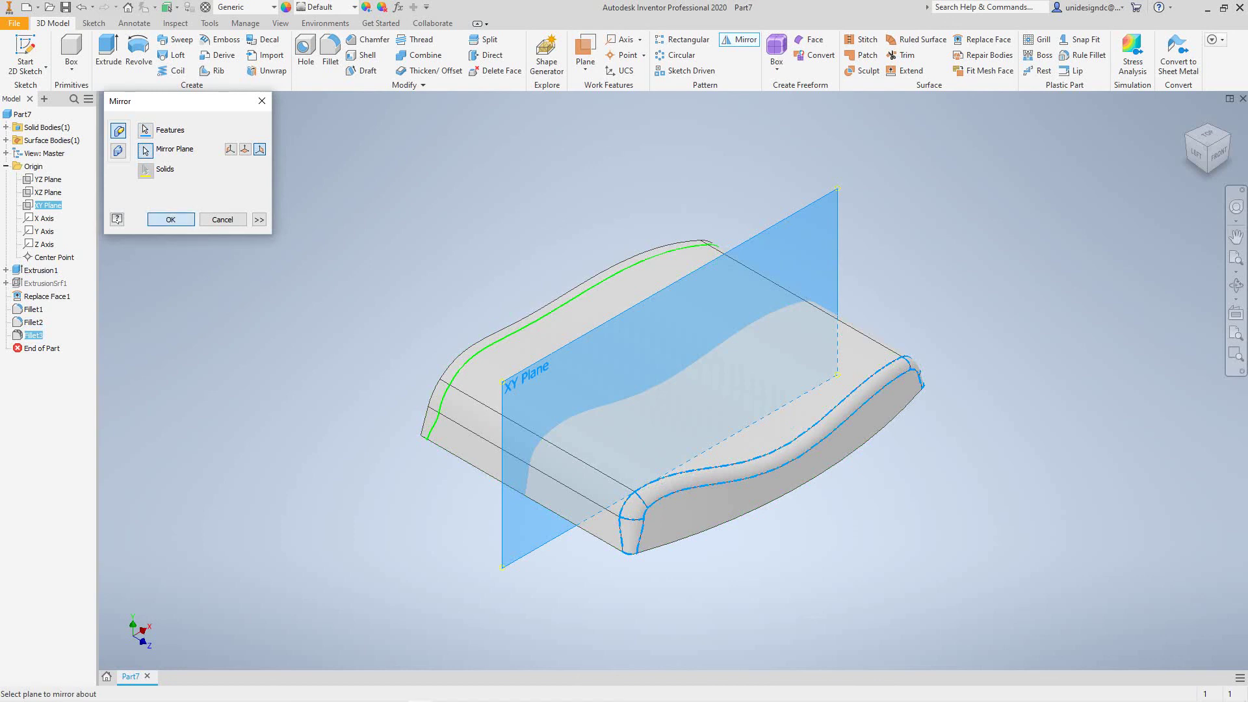
pyautogui.click(170, 219)
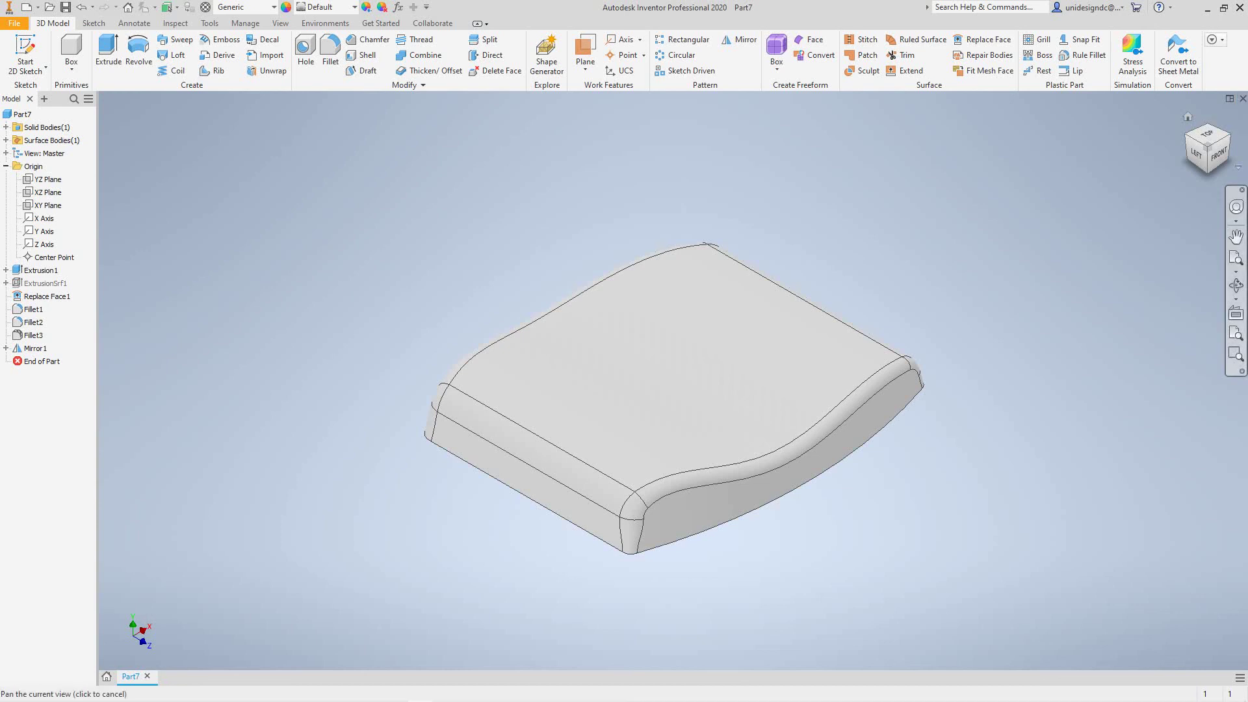
# Start a Shell on the filleted solid and set its wall thickness to .2 in
pyautogui.click(1187, 117)
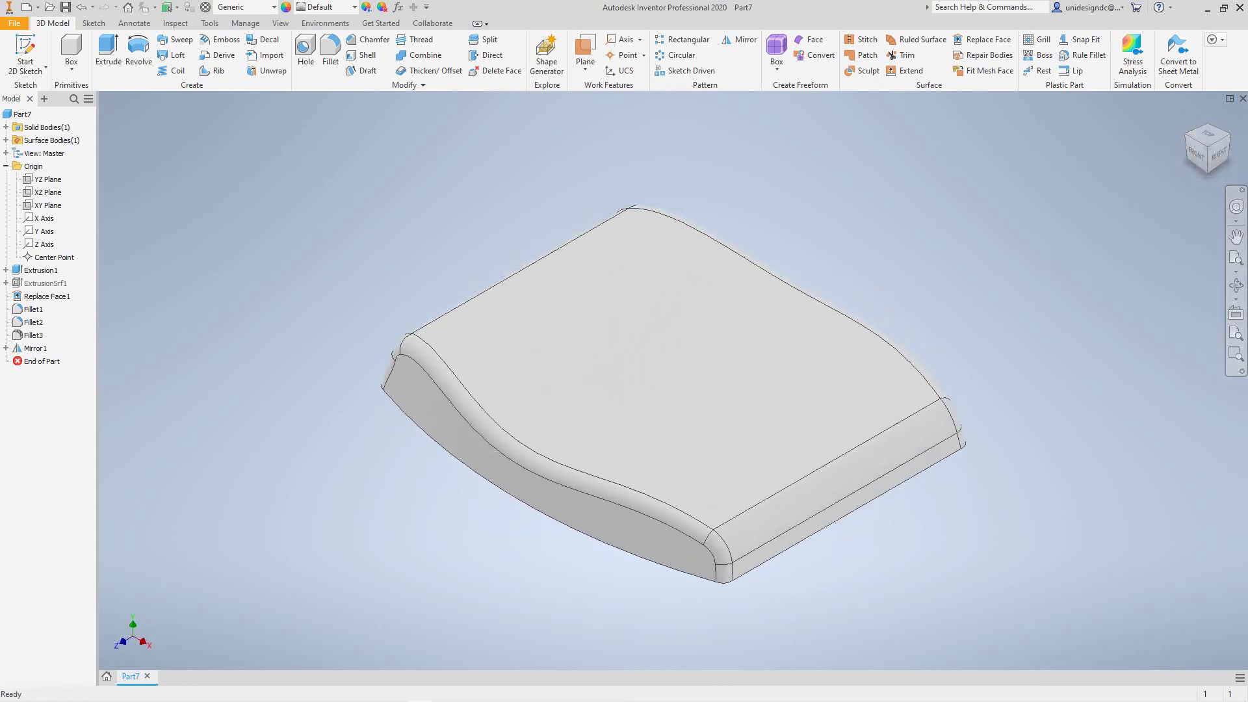
pyautogui.moveTo(637, 351); pyautogui.dragTo(602, 355, button='middle')
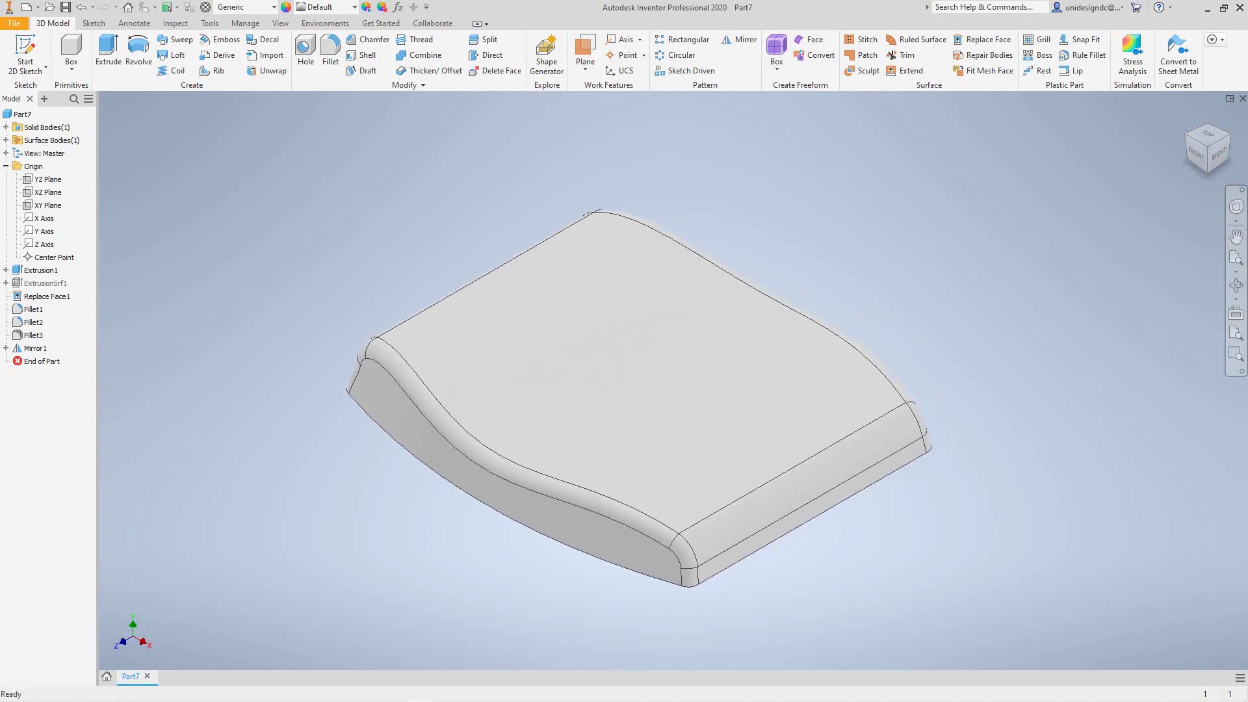
pyautogui.click(364, 55)
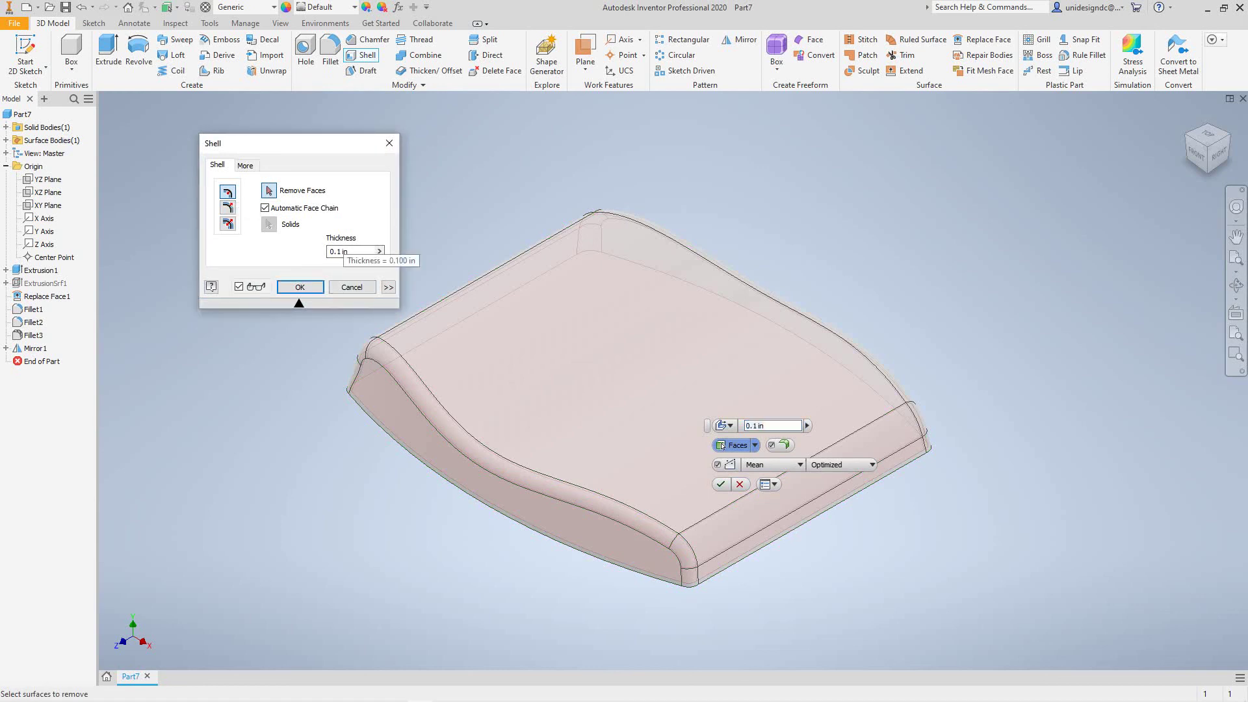
pyautogui.click(345, 251)
pyautogui.click(338, 252)
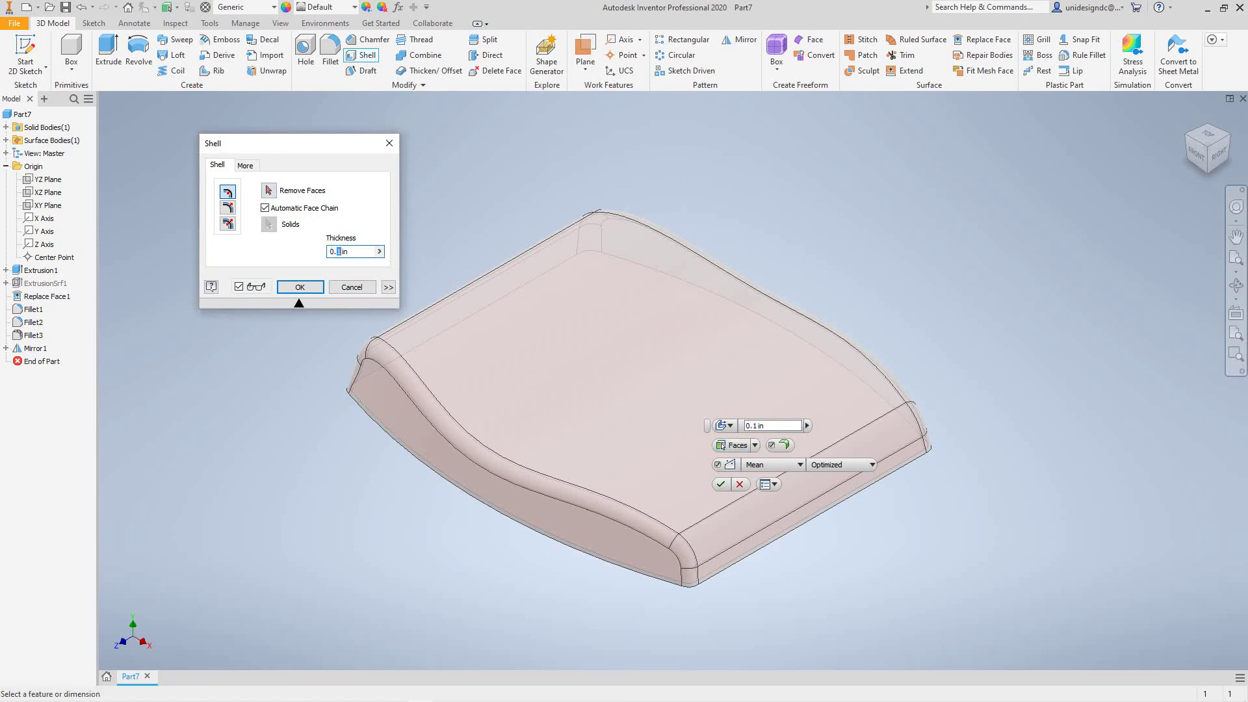
pyautogui.write('.2')
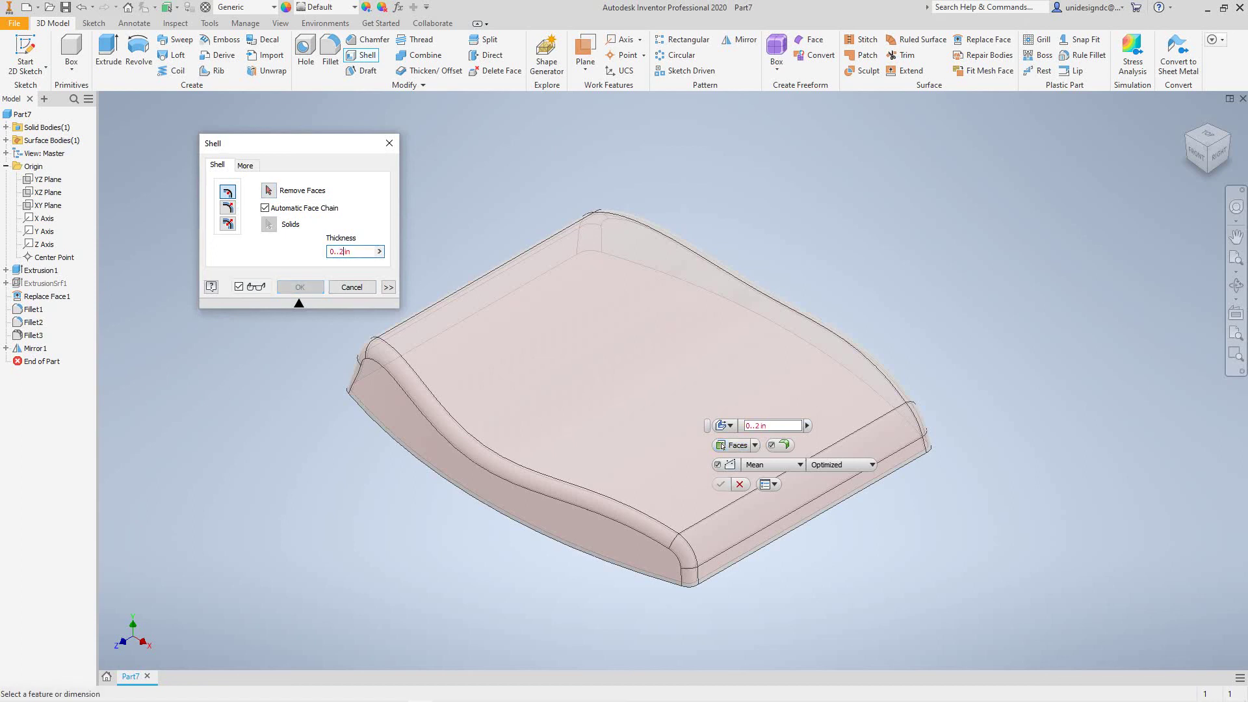
pyautogui.press('BackSpace')
pyautogui.press('BackSpace')
pyautogui.press('BackSpace')
pyautogui.press('BackSpace')
pyautogui.write('.2')
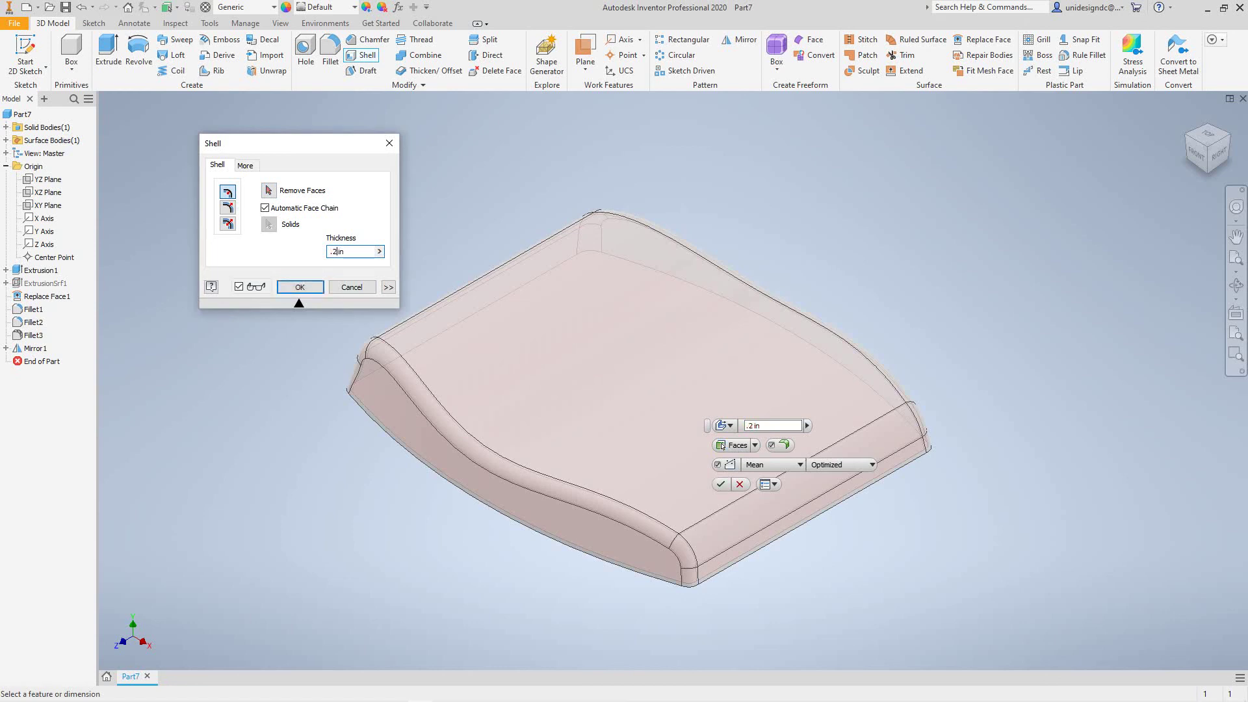
# Select the solid's flat underside as the face to remove and finish the Shell
pyautogui.click(721, 446)
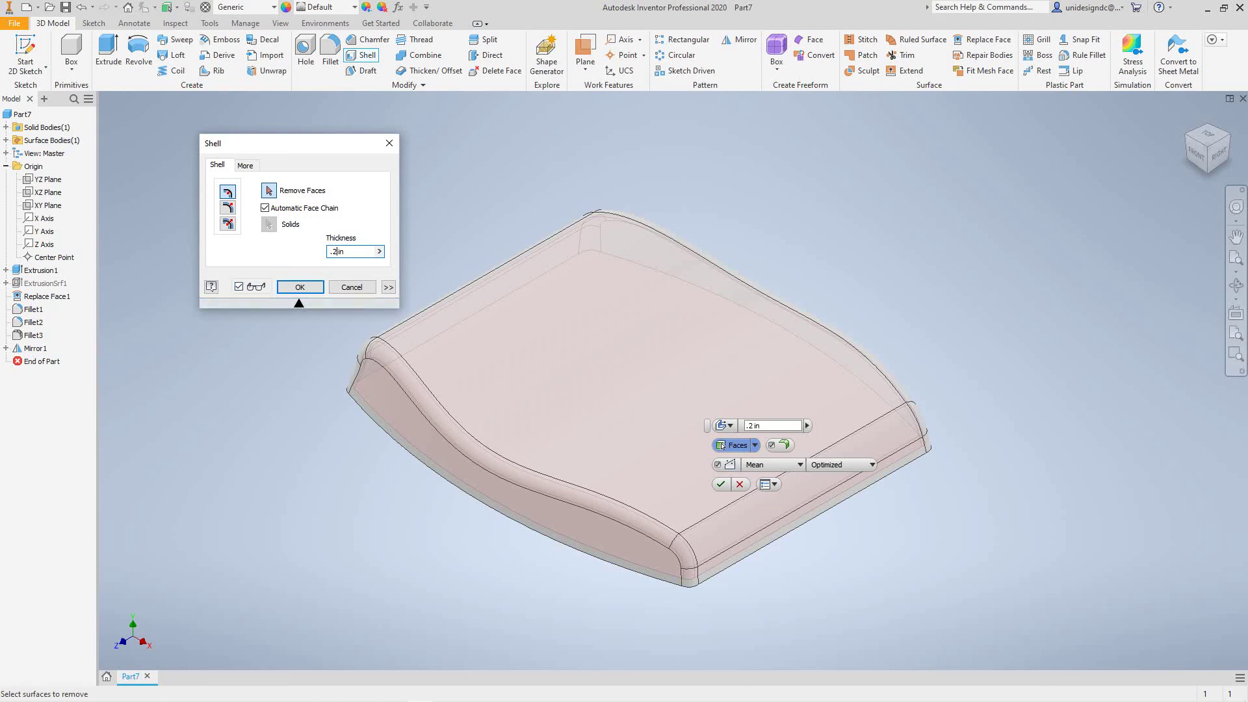
pyautogui.press('Tab')
pyautogui.click(721, 445)
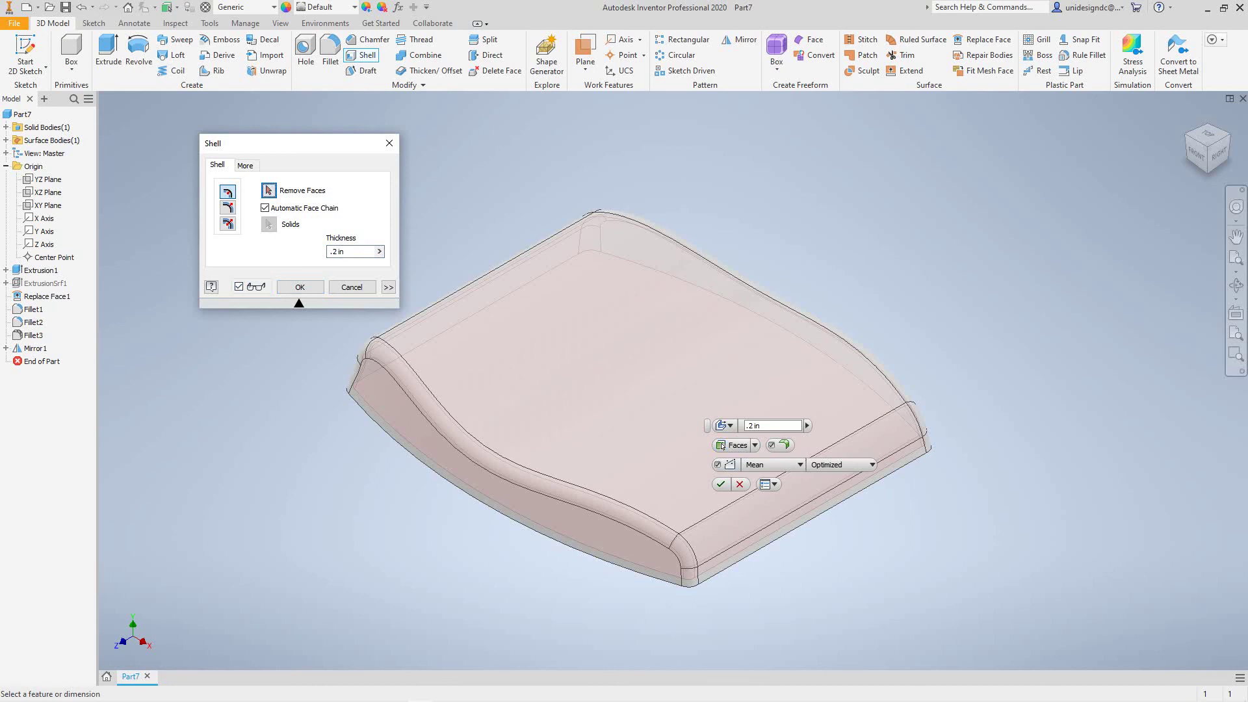
pyautogui.click(1196, 154)
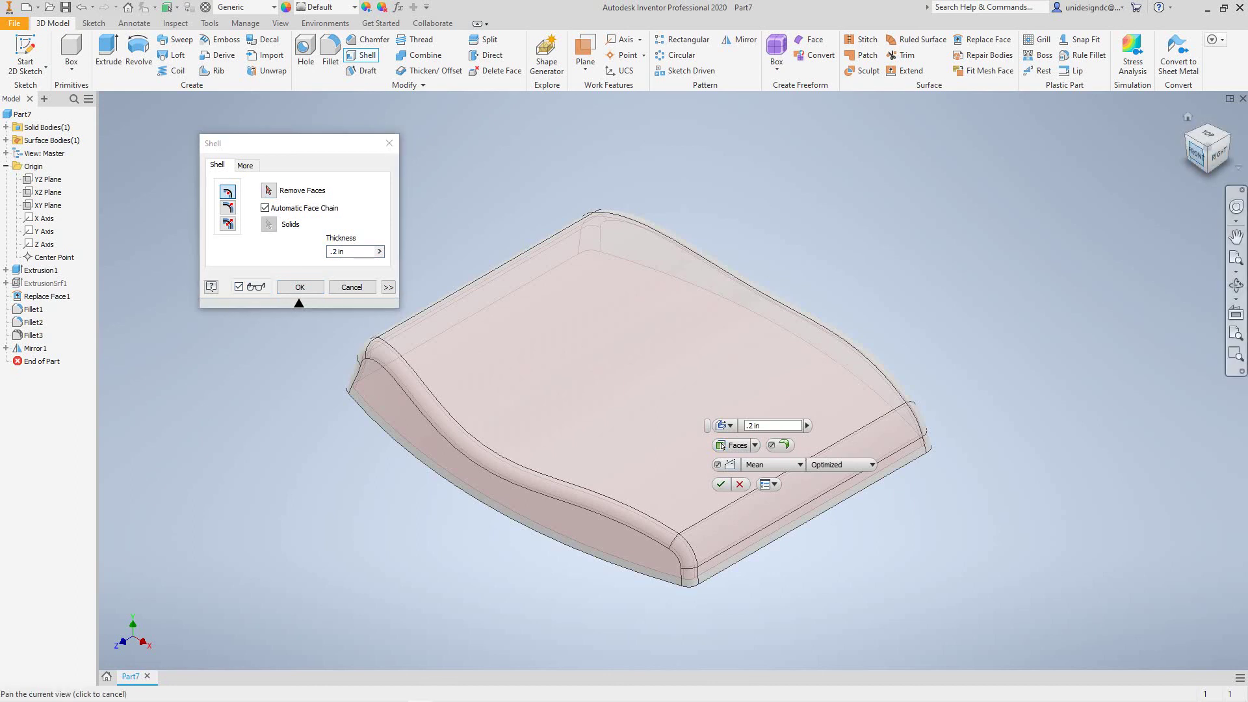
pyautogui.moveTo(1196, 154); pyautogui.dragTo(1196, 89)
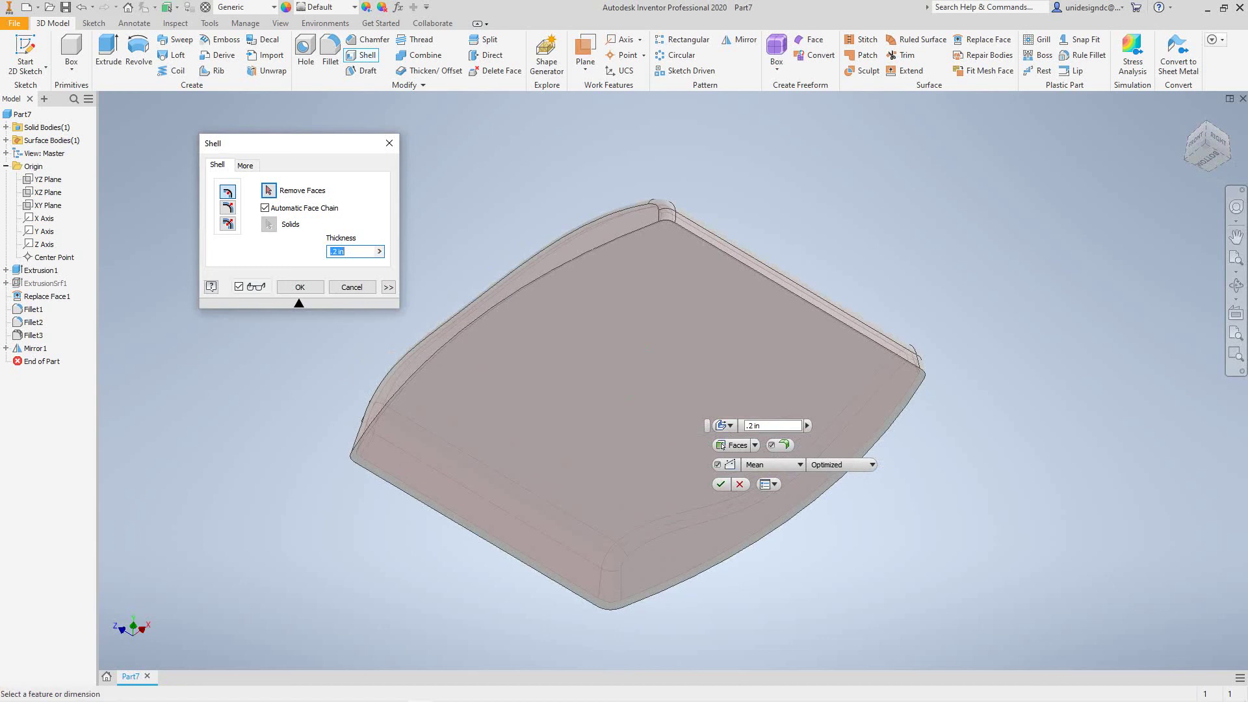
pyautogui.click(721, 445)
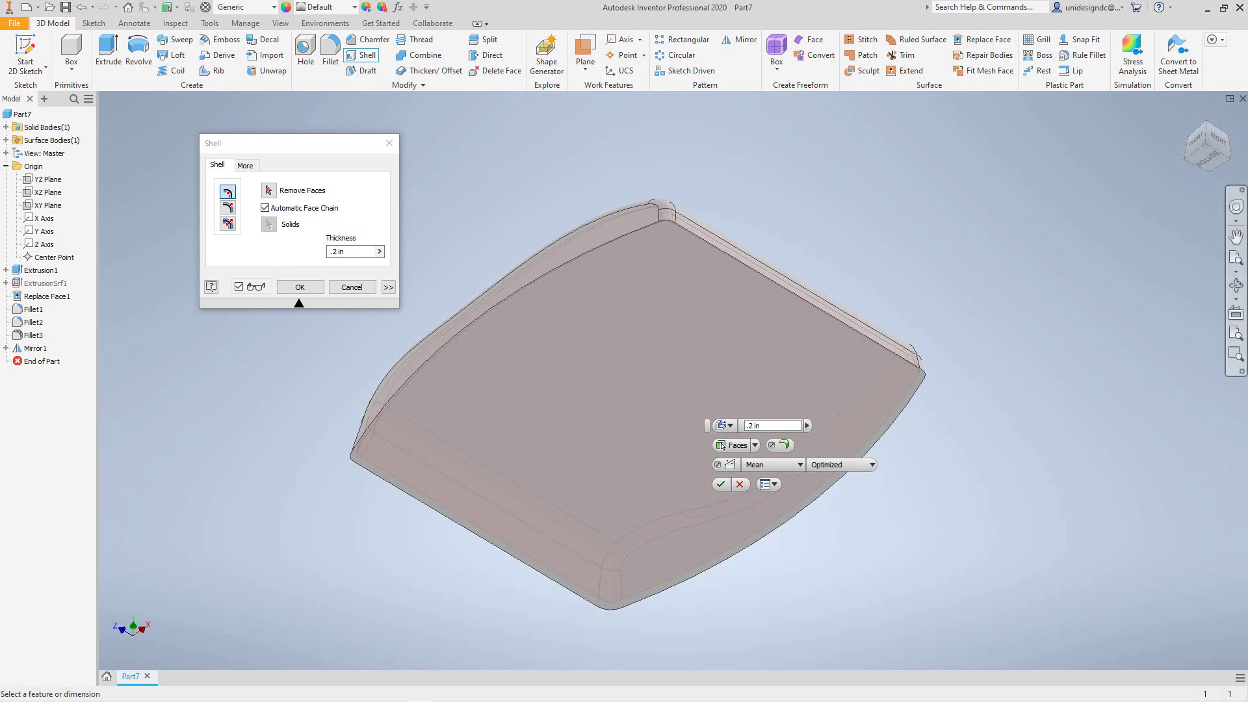
pyautogui.moveTo(639, 384)
pyautogui.keyDown('shift'); pyautogui.mouseDown(button='middle')
pyautogui.moveTo(631, 546)
pyautogui.moveTo(636, 385)
pyautogui.moveTo(638, 458)
pyautogui.mouseUp(button='middle'); pyautogui.keyUp('shift')
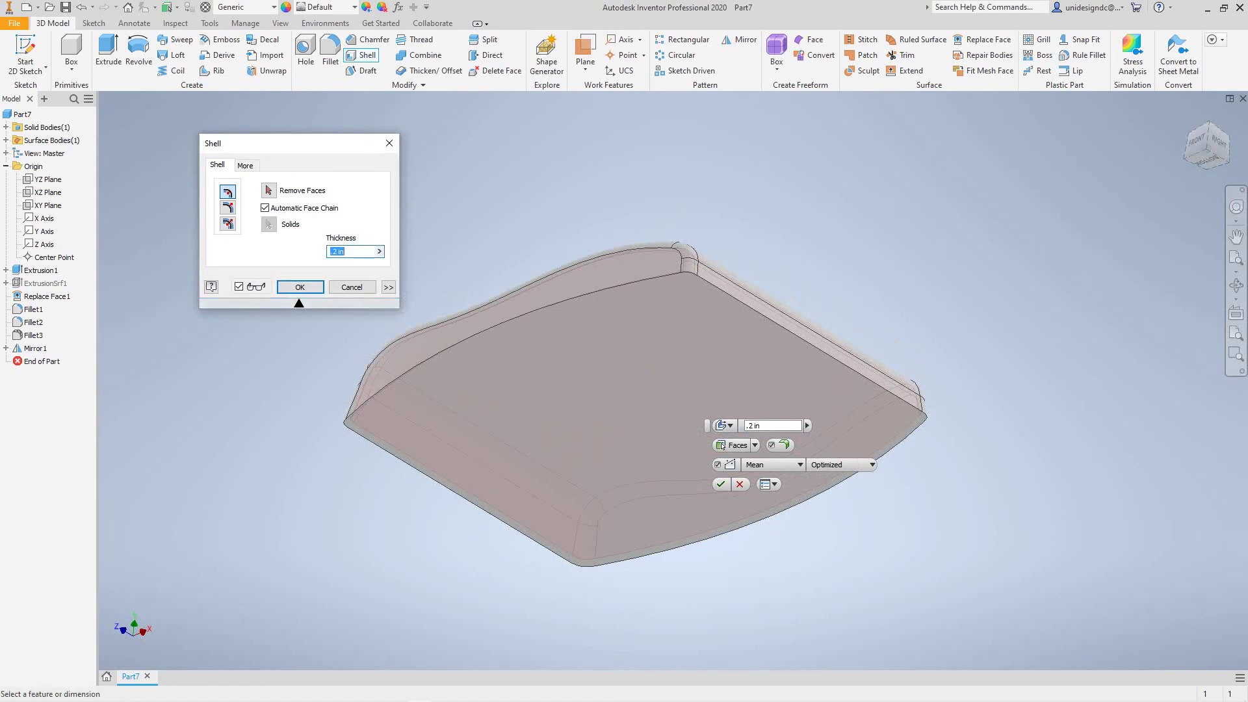
pyautogui.click(268, 190)
pyautogui.click(722, 446)
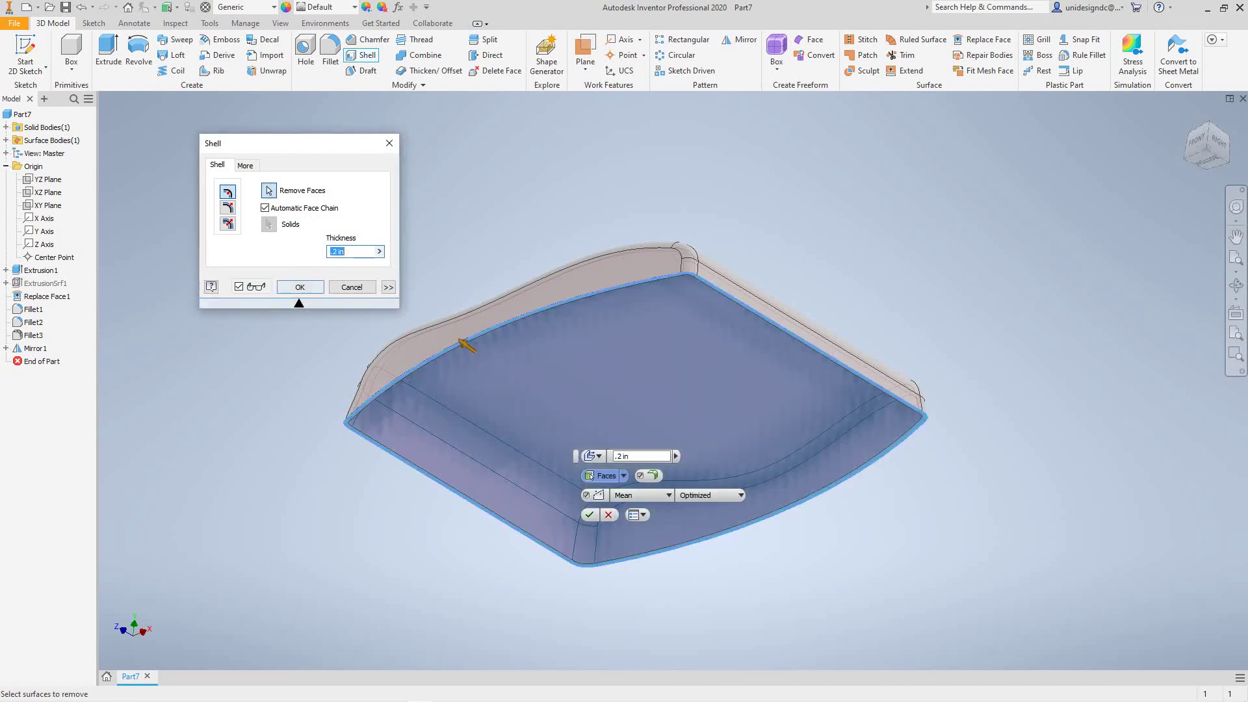
pyautogui.press('Return')
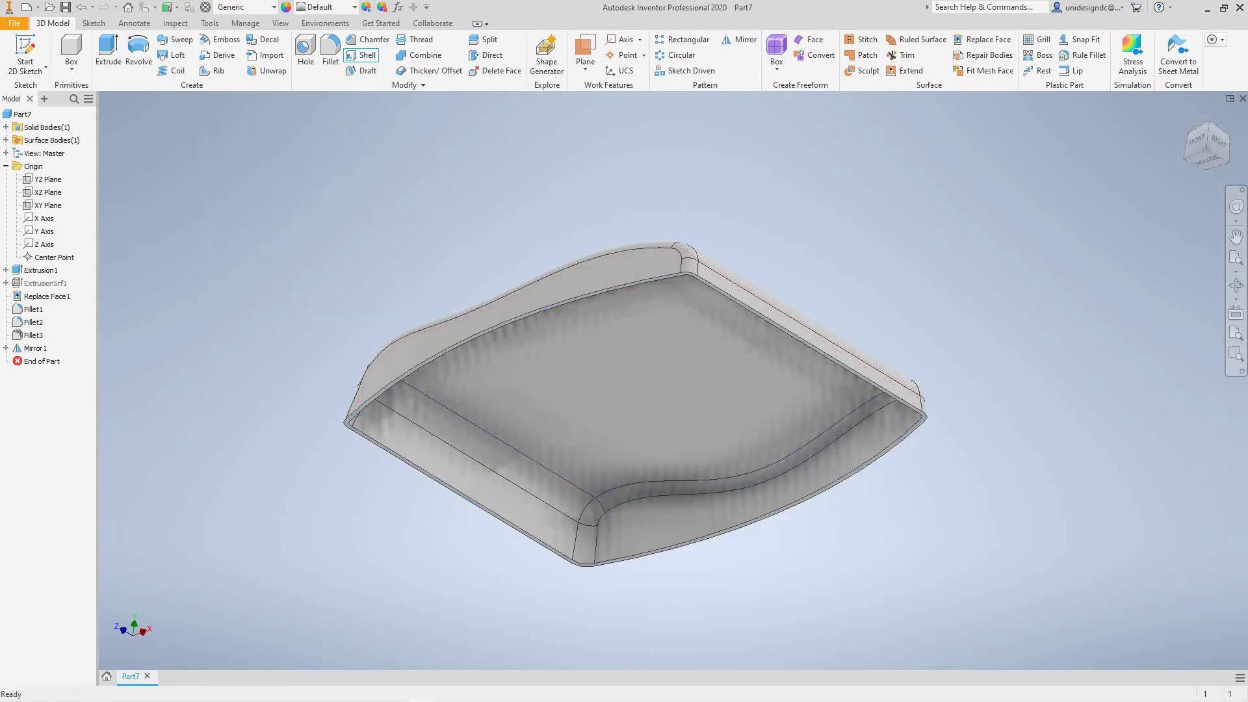
pyautogui.moveTo(1220, 142)
pyautogui.mouseDown()
pyautogui.moveTo(1203, 195)
pyautogui.moveTo(1186, 185)
pyautogui.moveTo(1207, 141)
pyautogui.mouseUp()
pyautogui.moveTo(639, 385)
pyautogui.keyDown('shift'); pyautogui.mouseDown(button='middle')
pyautogui.moveTo(546, 286)
pyautogui.moveTo(494, 267)
pyautogui.moveTo(455, 221)
pyautogui.moveTo(396, 225)
pyautogui.moveTo(426, 223)
pyautogui.mouseUp(button='middle'); pyautogui.keyUp('shift')
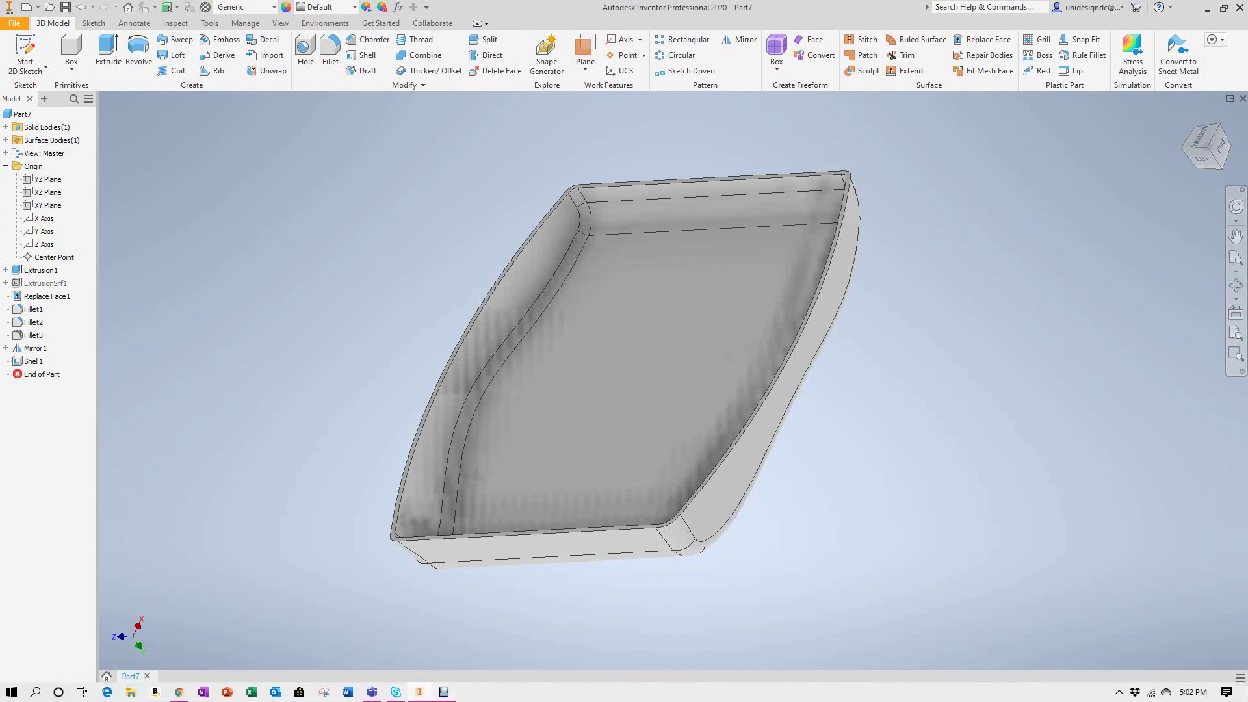
pyautogui.moveTo(444, 691)
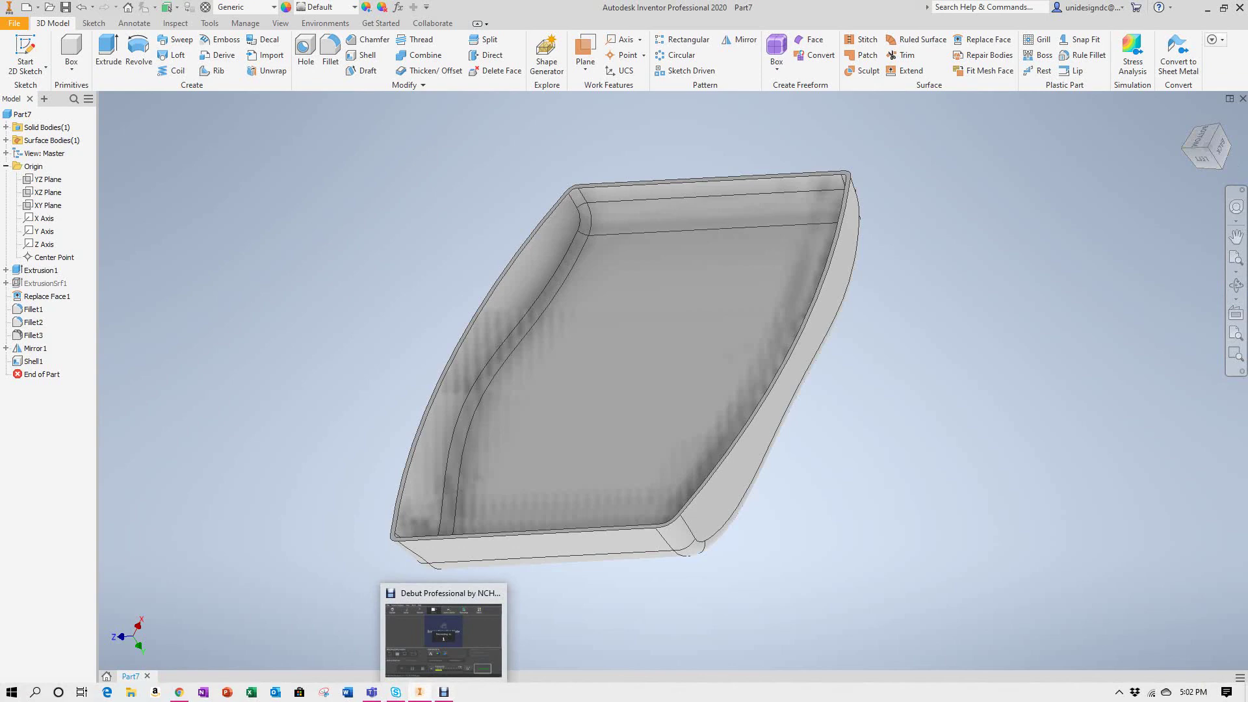
pyautogui.click(444, 692)
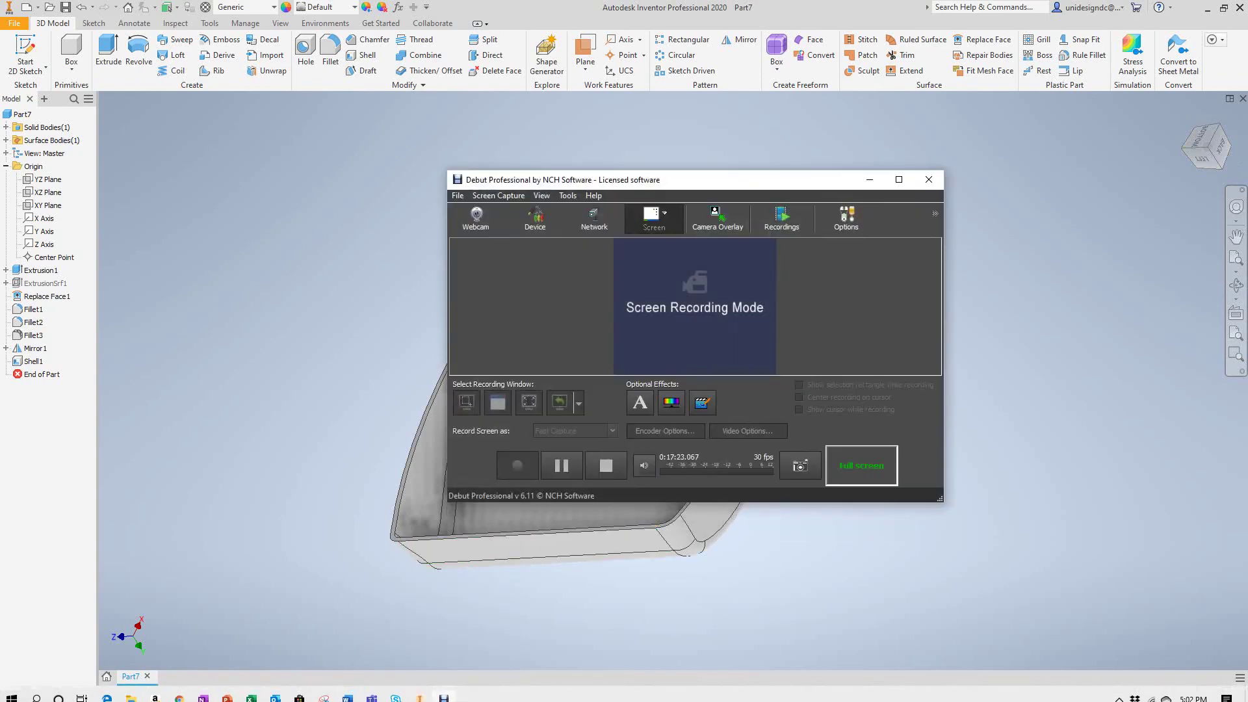